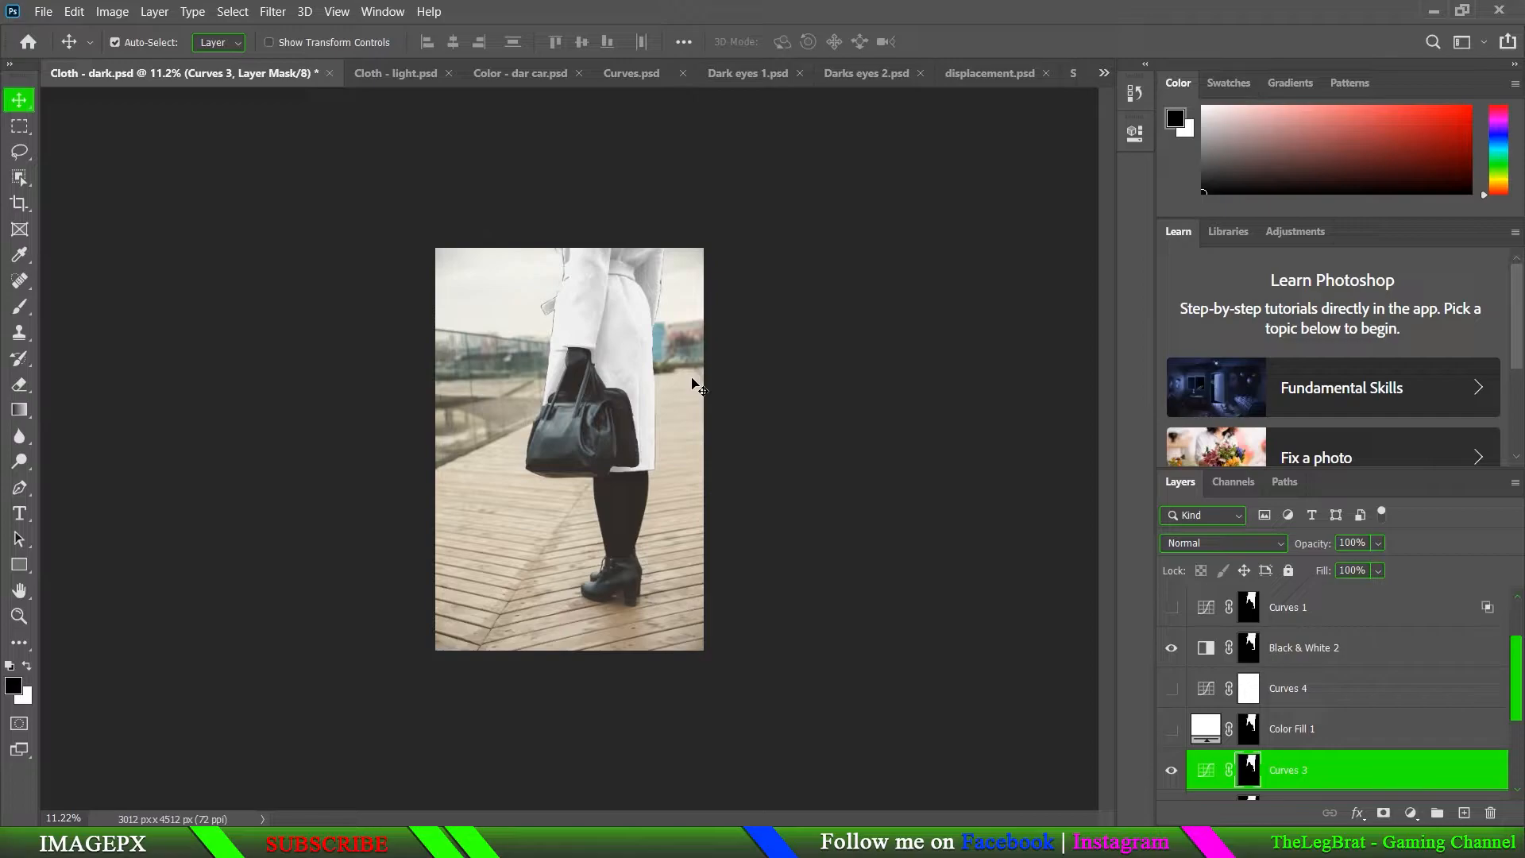
Step: Switch to the Curves.psd document and turn on the visibility of the Curves 1 adjustment layer
left_click(627, 74)
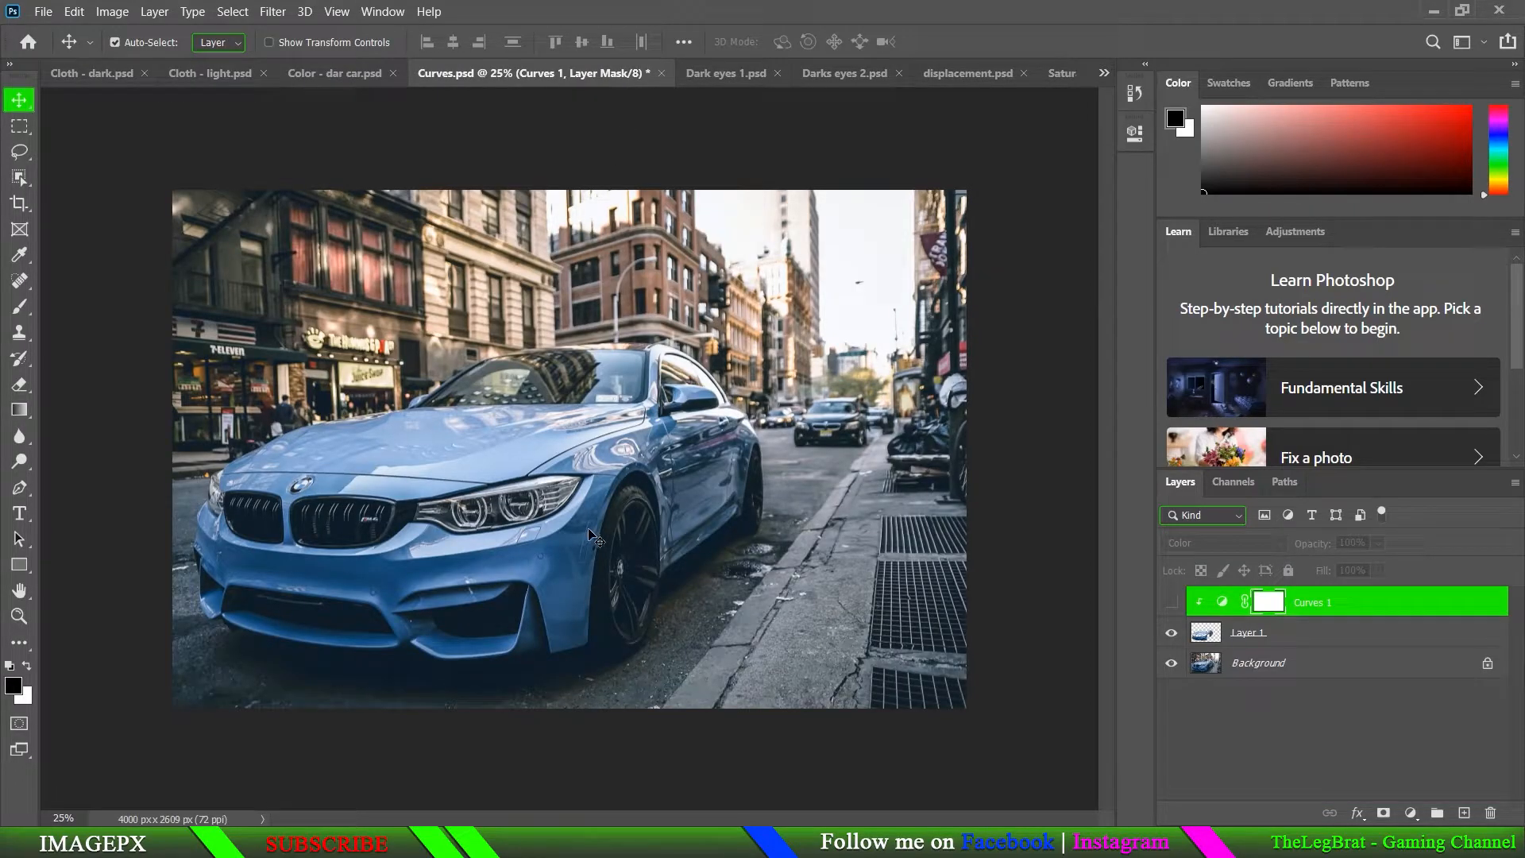
left_click(1171, 608)
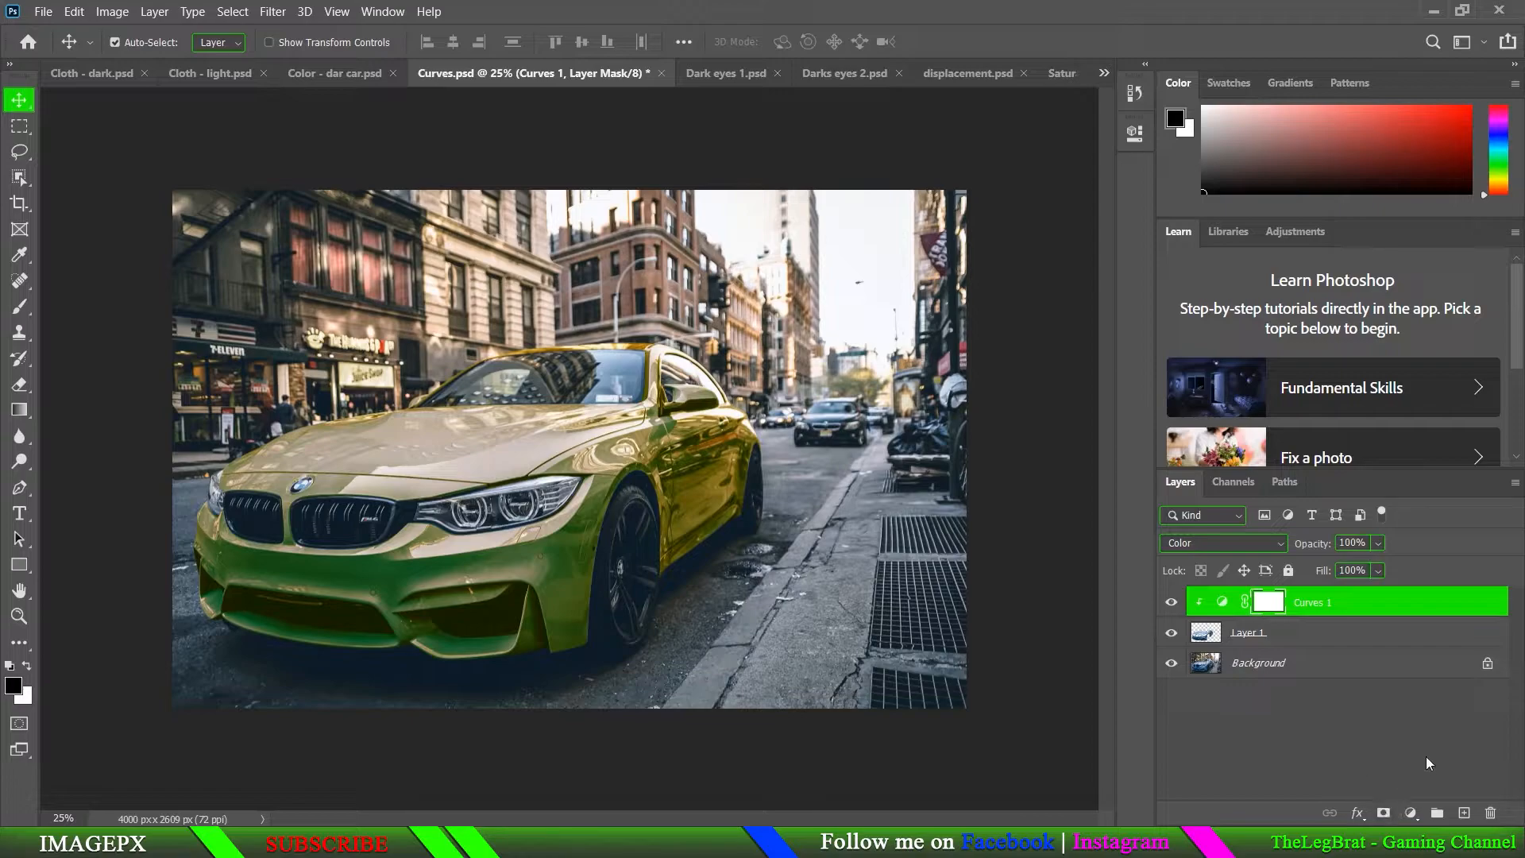
Step: Add a new Curves adjustment layer at the top of the layer stack and select its adjustment thumbnail
left_click(1410, 814)
left_click(1431, 570)
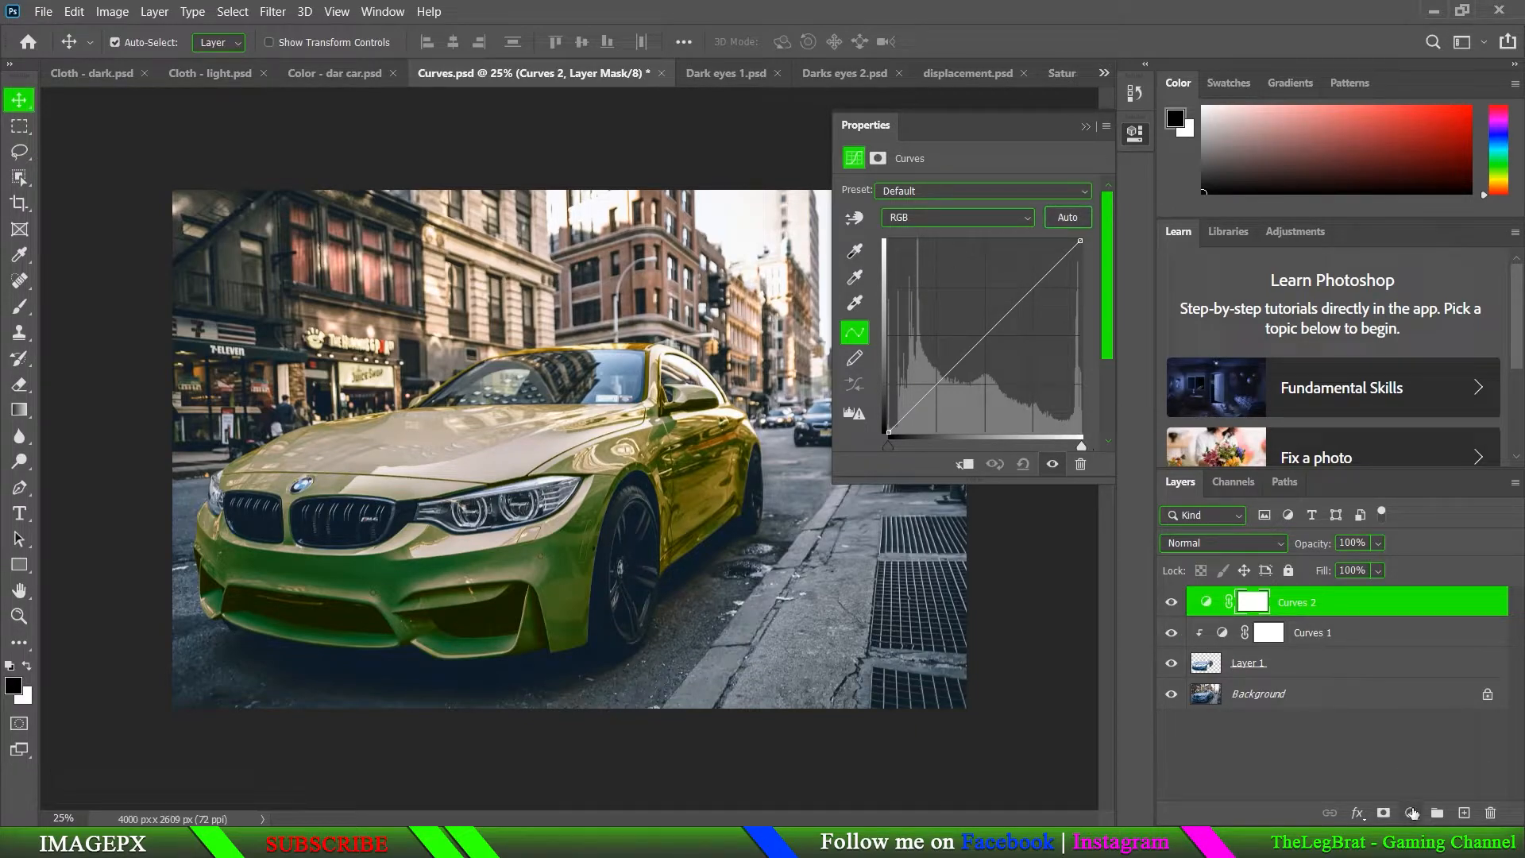
left_click(1412, 813)
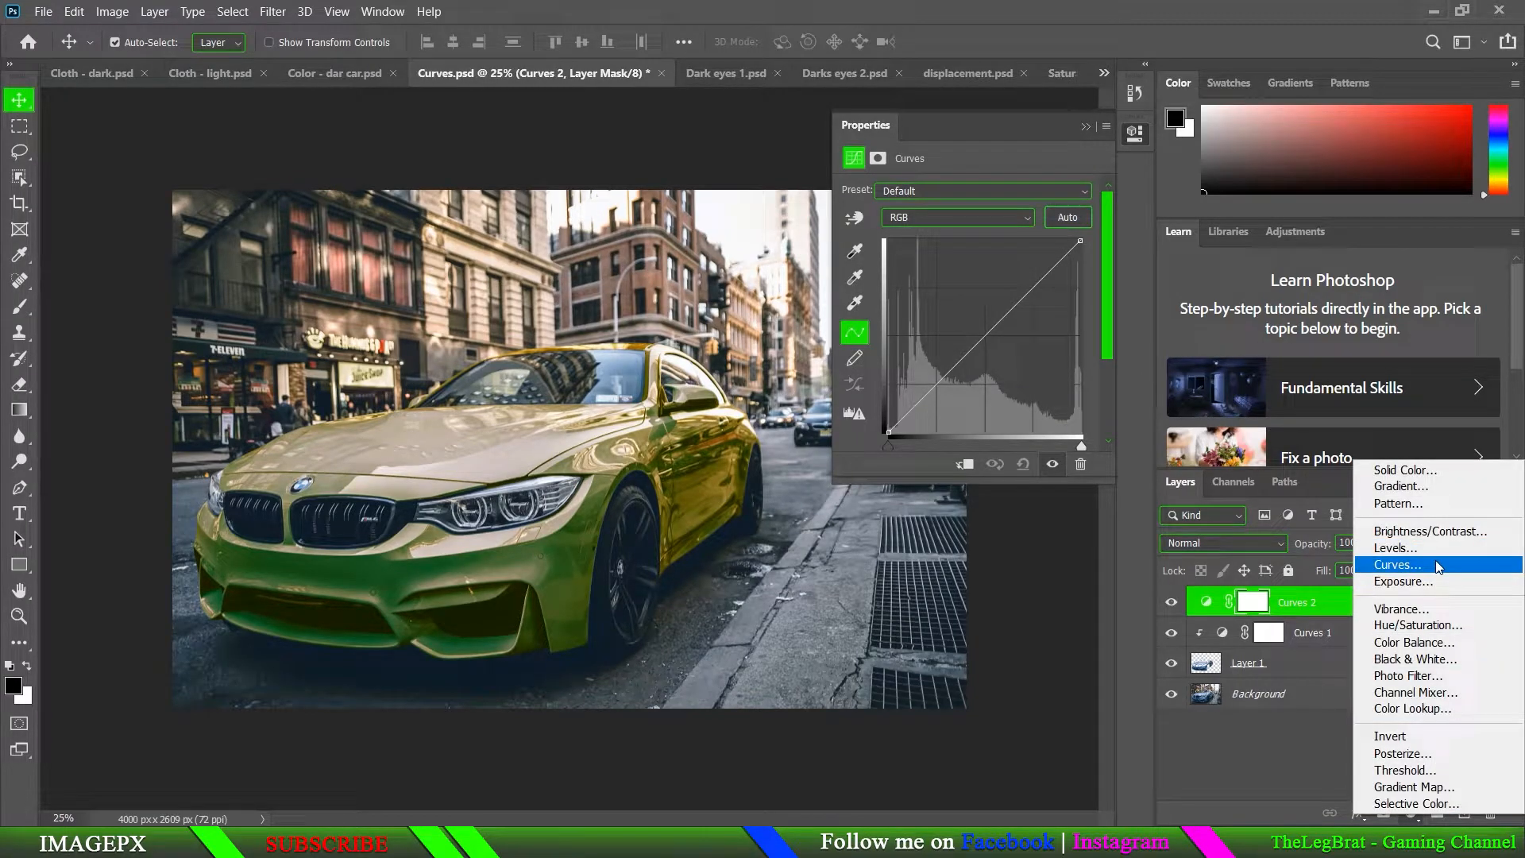
left_click(1307, 605)
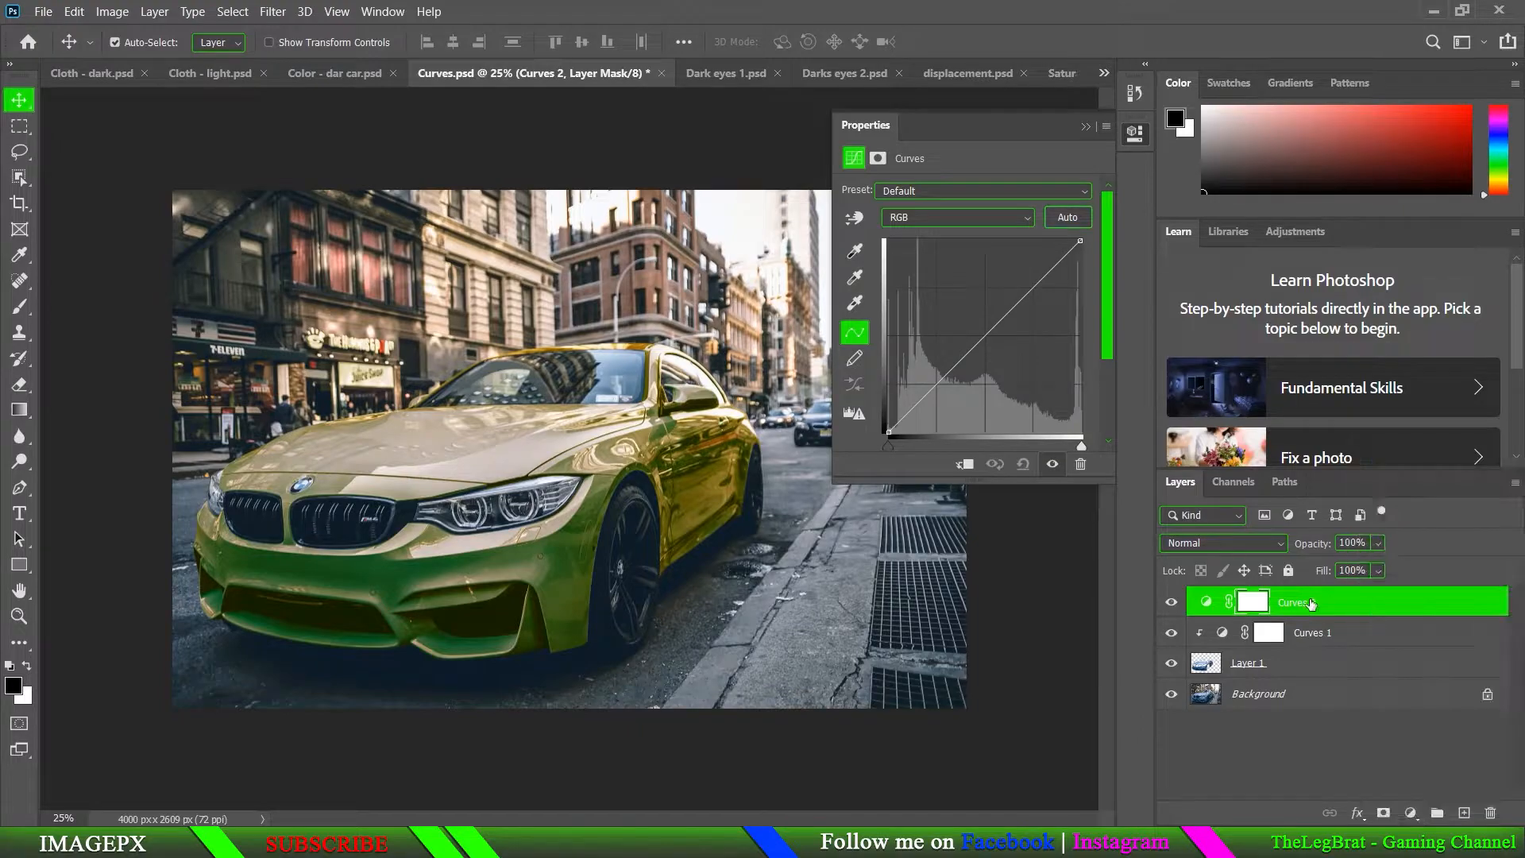
left_click(1205, 602)
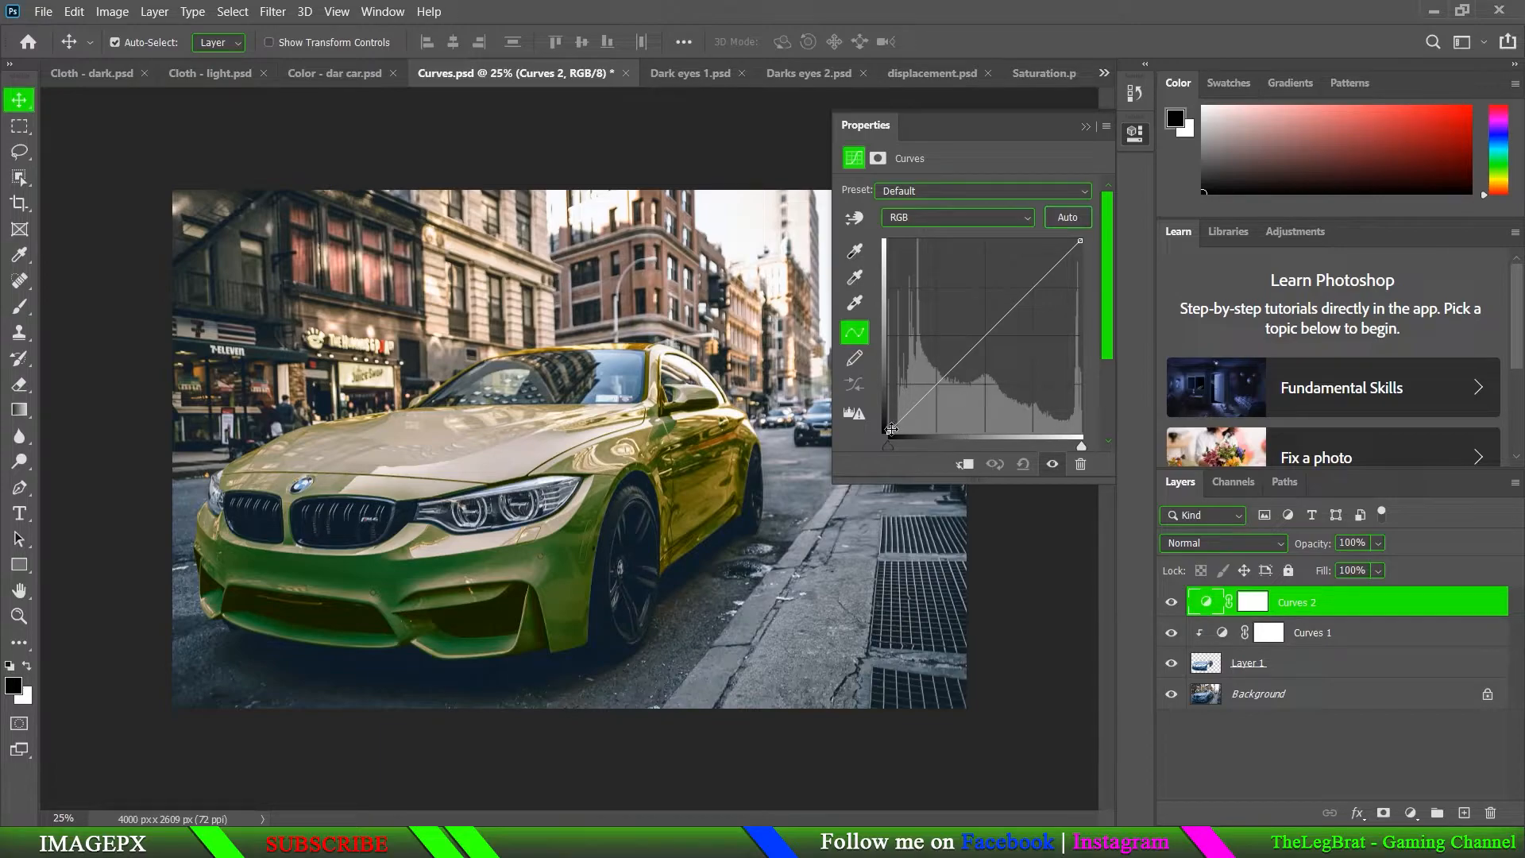
Step: Look through the Red, Green and Blue channels of the new Curves adjustment
left_click(912, 220)
left_click(915, 243)
left_click(919, 222)
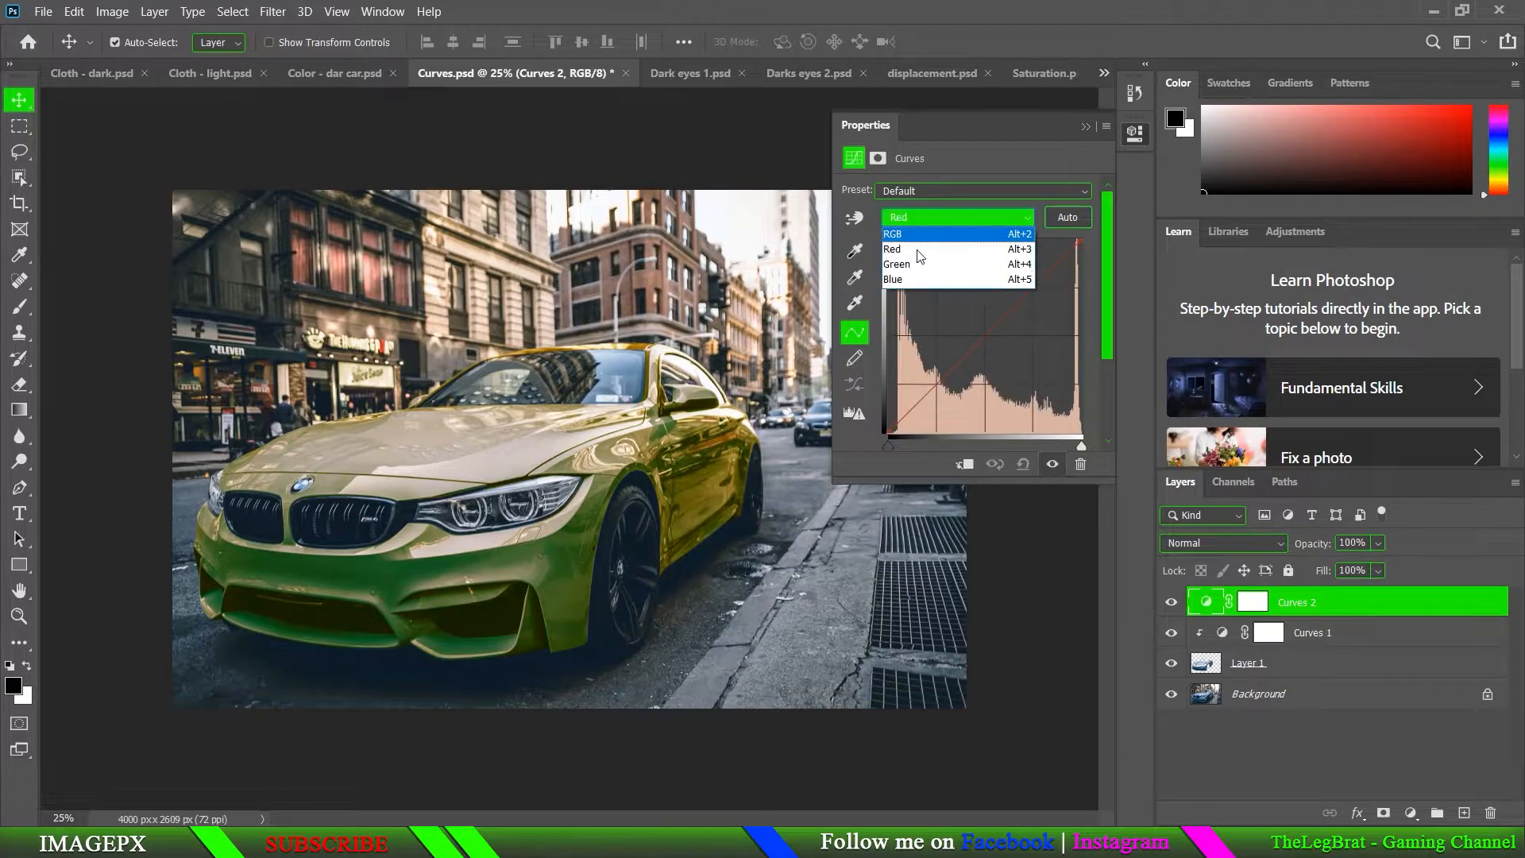
left_click(920, 256)
left_click(934, 228)
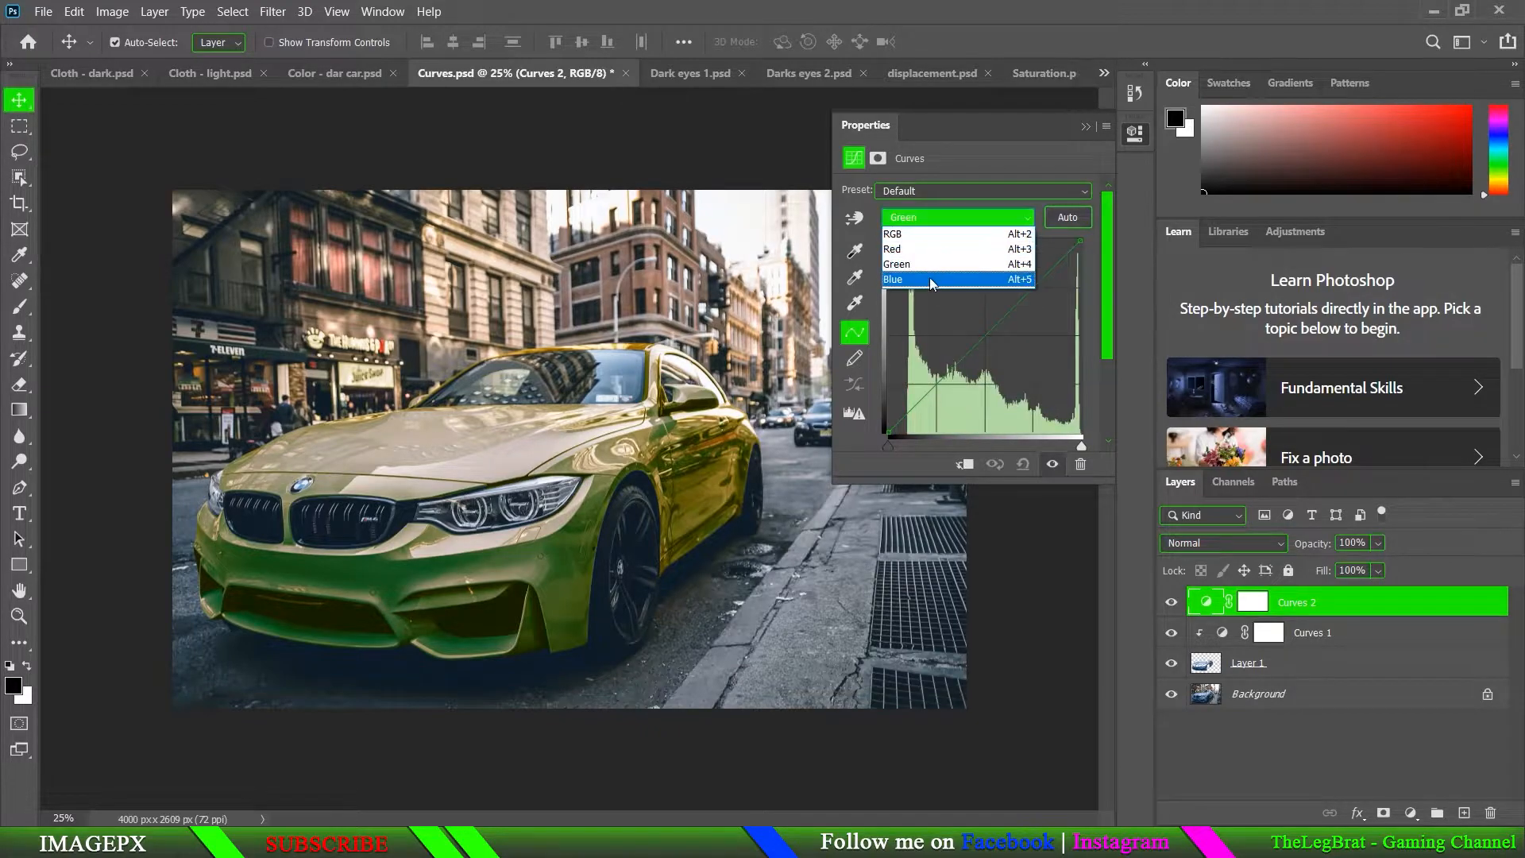
left_click(928, 278)
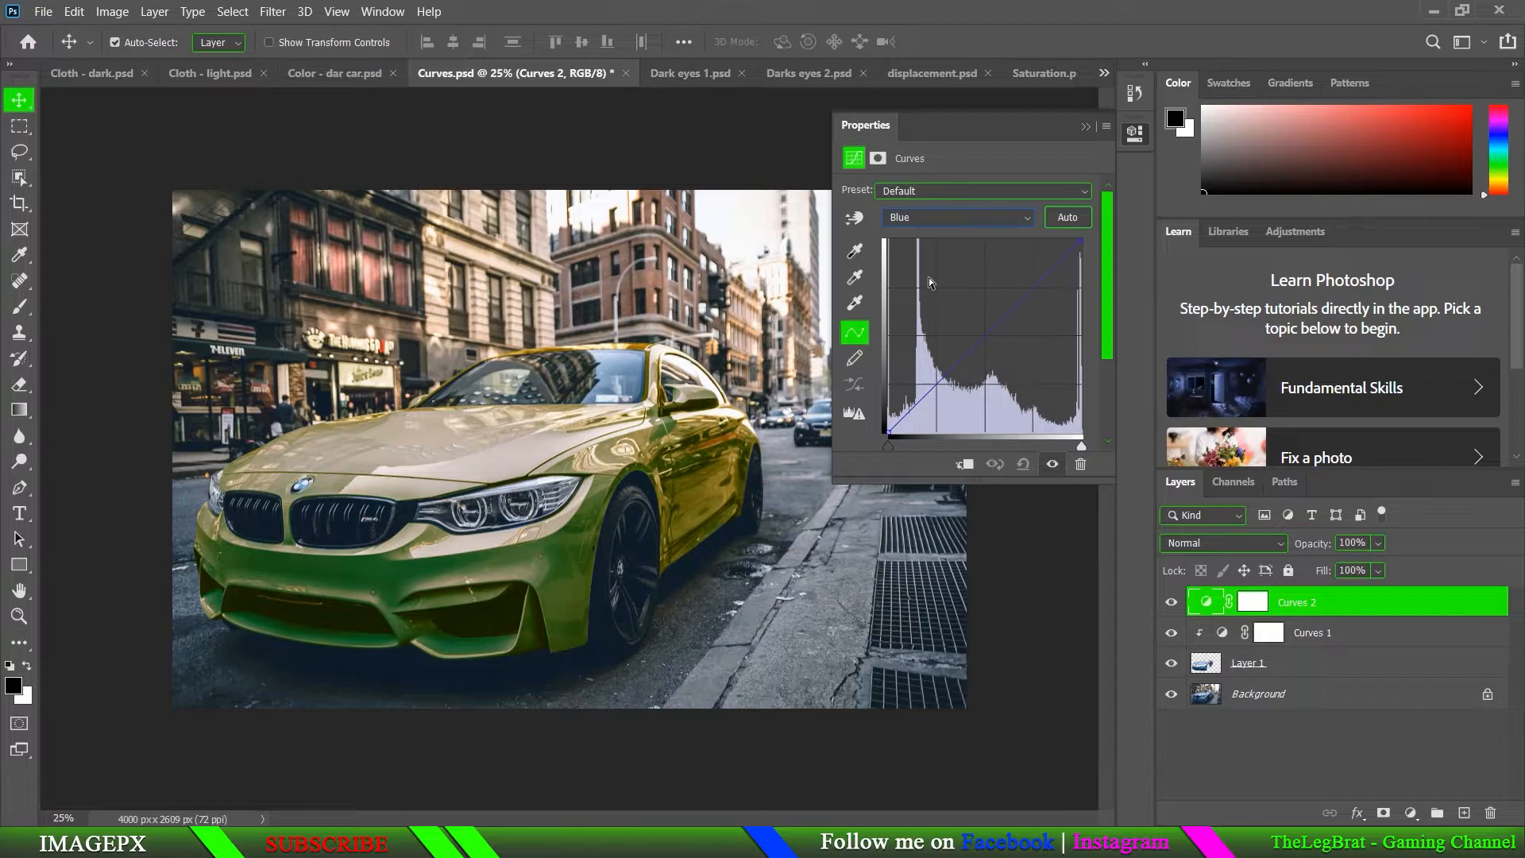
Step: Try bending the Red channel curve strongly upward, downward and back toward the diagonal with one midtone point
left_click(963, 218)
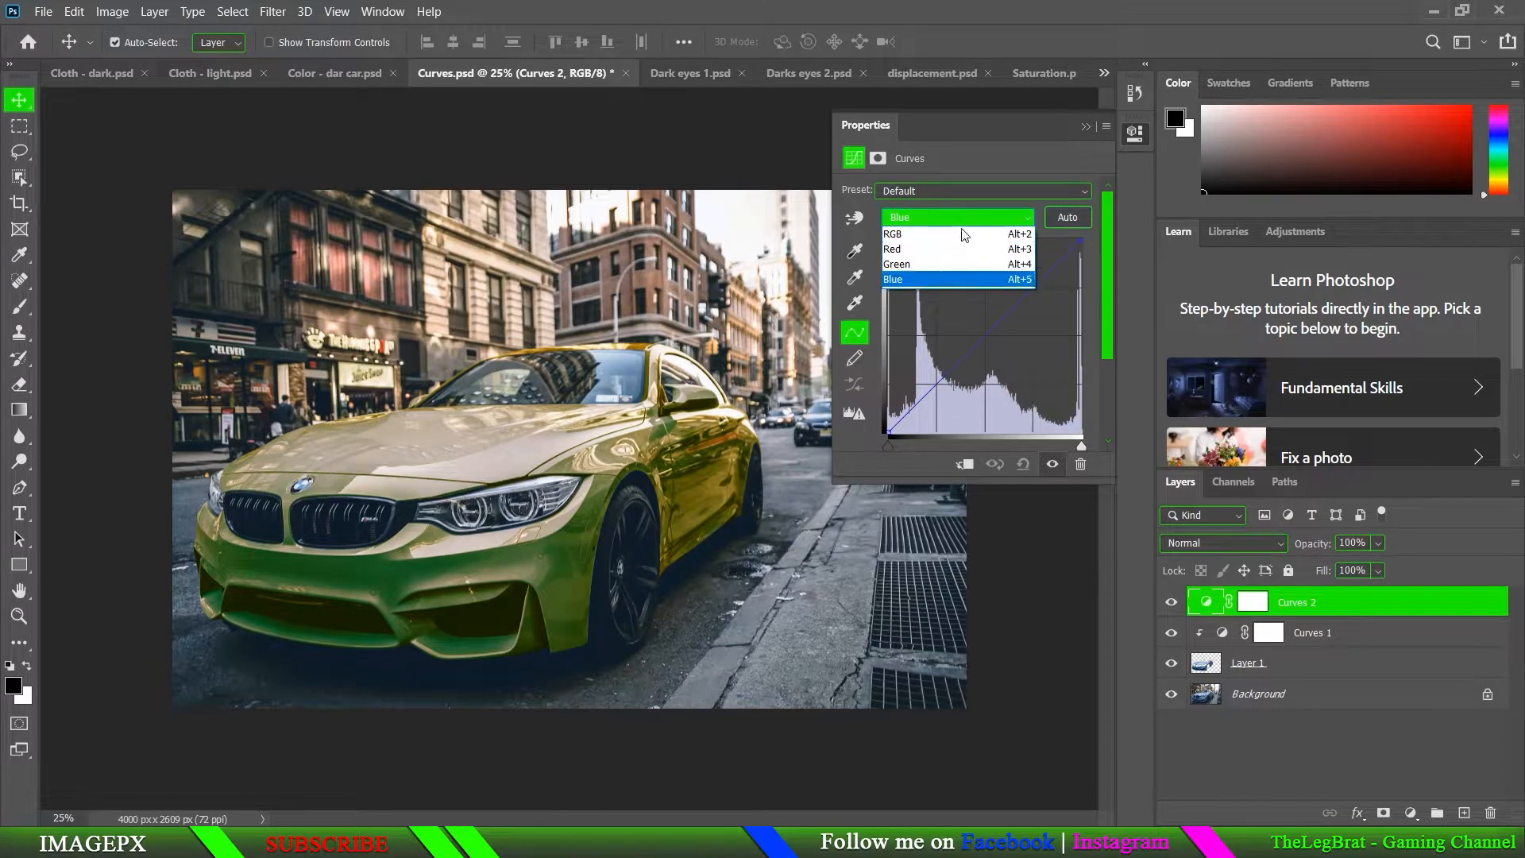
left_click(958, 243)
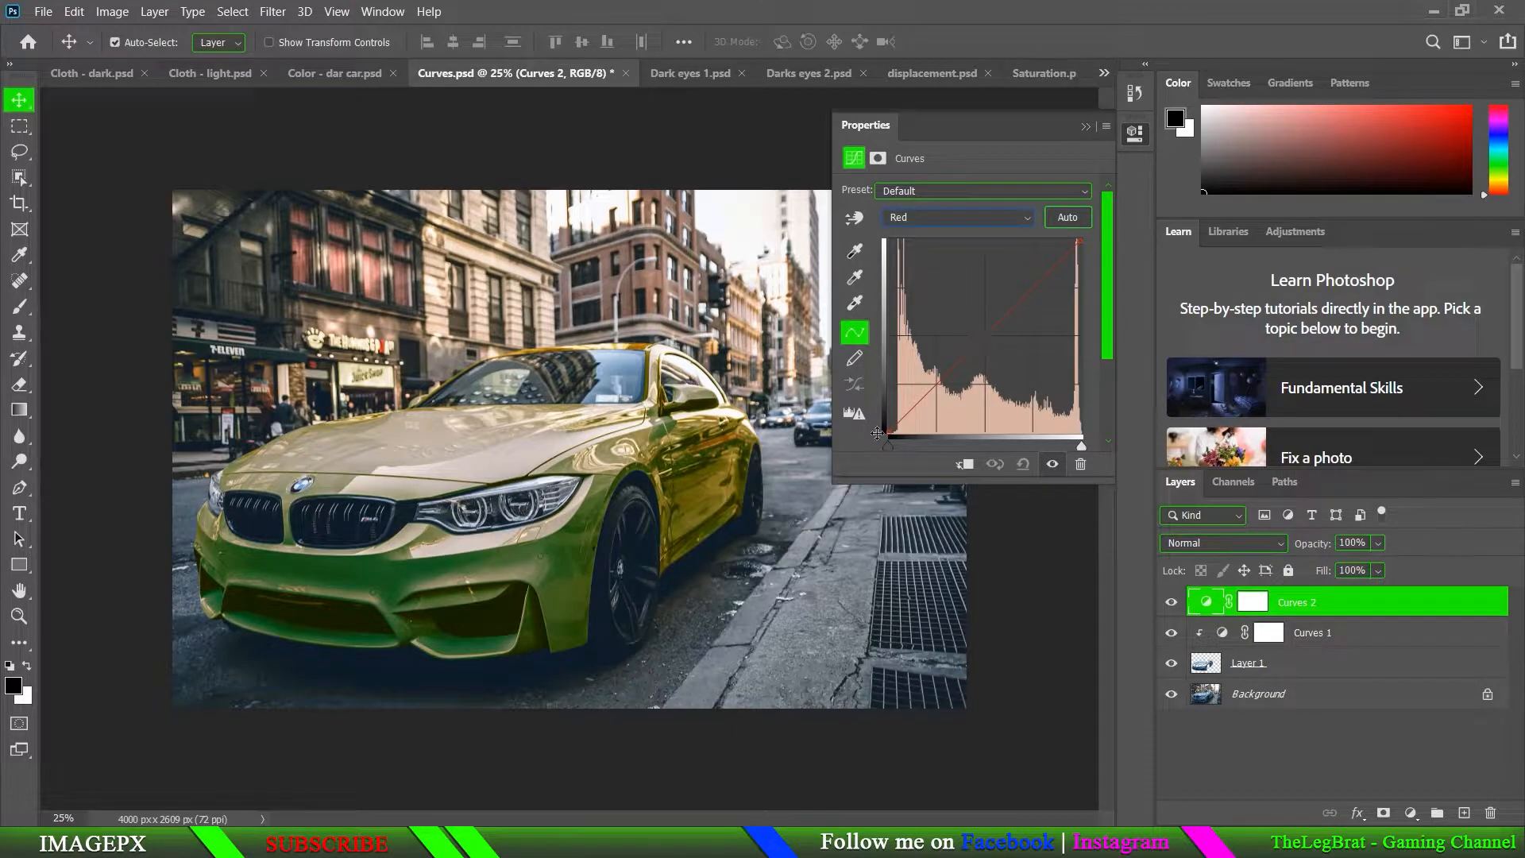
left_click(982, 327)
left_click_drag(983, 327, 963, 294)
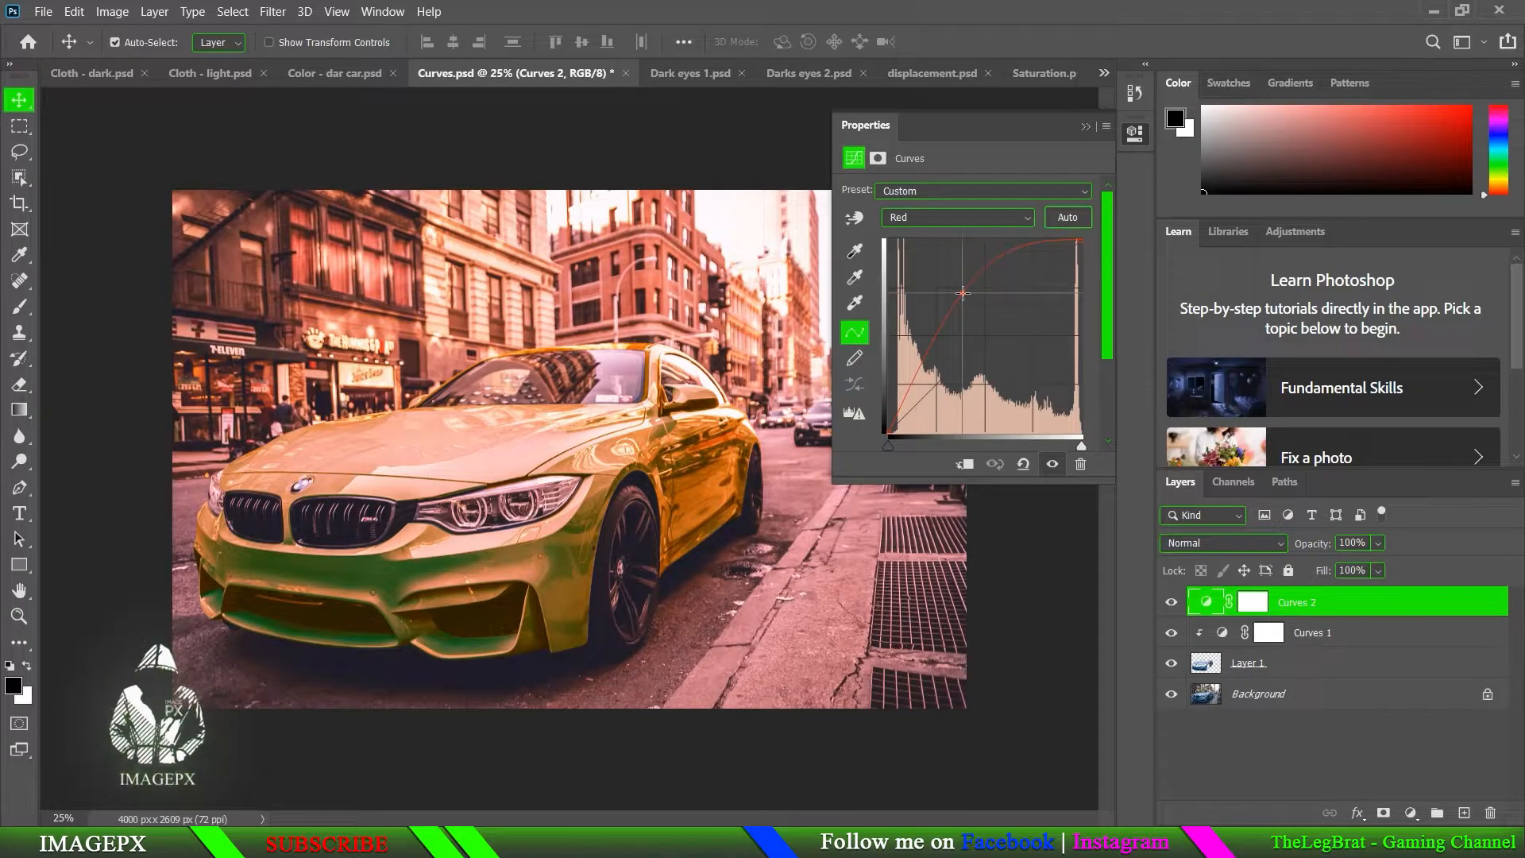
left_click_drag(963, 294, 1015, 382)
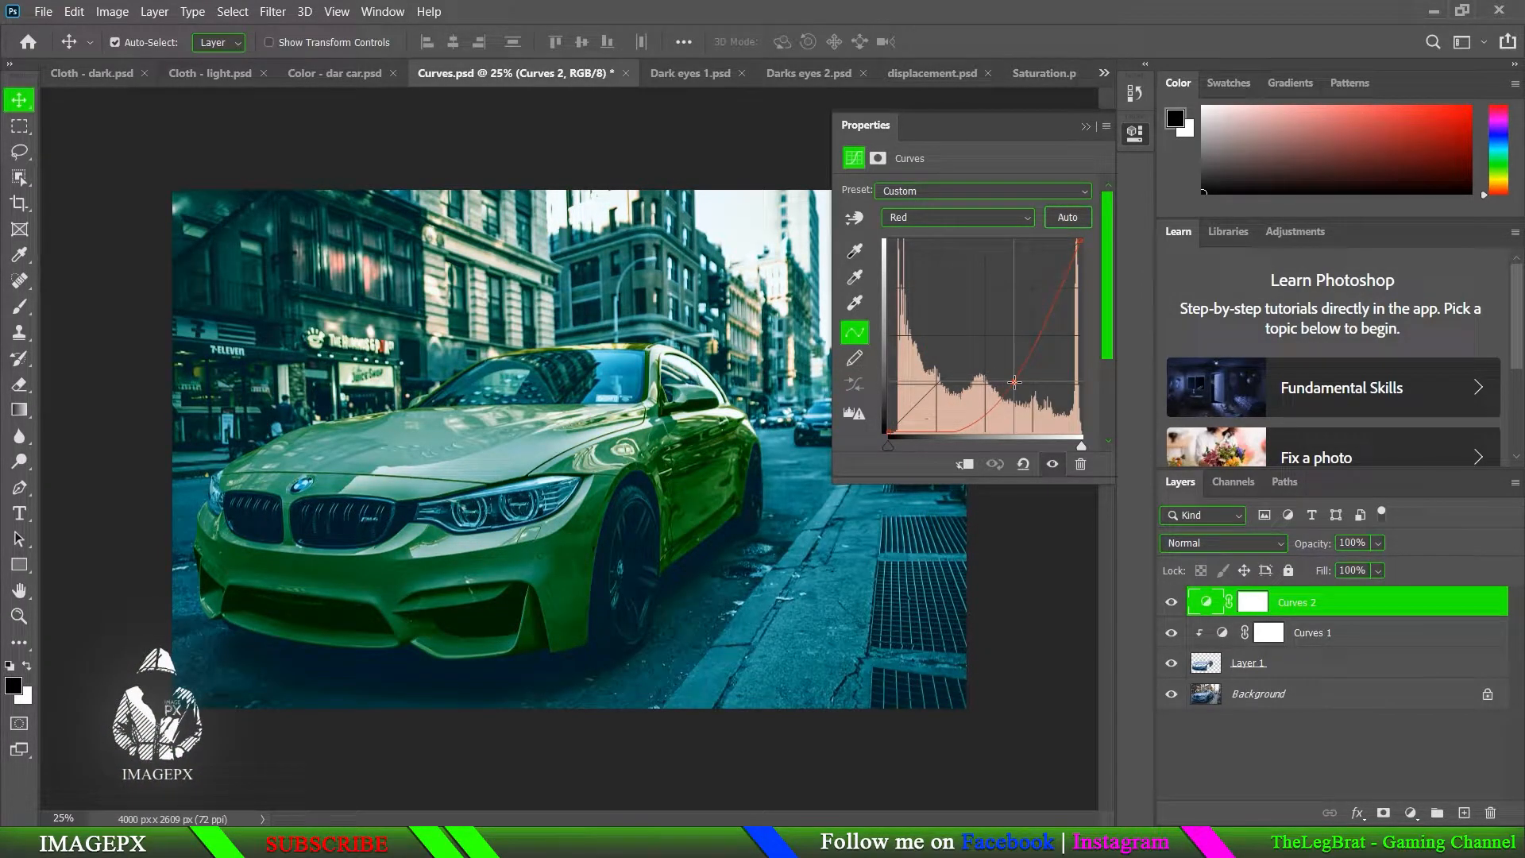
left_click_drag(1015, 382, 967, 347)
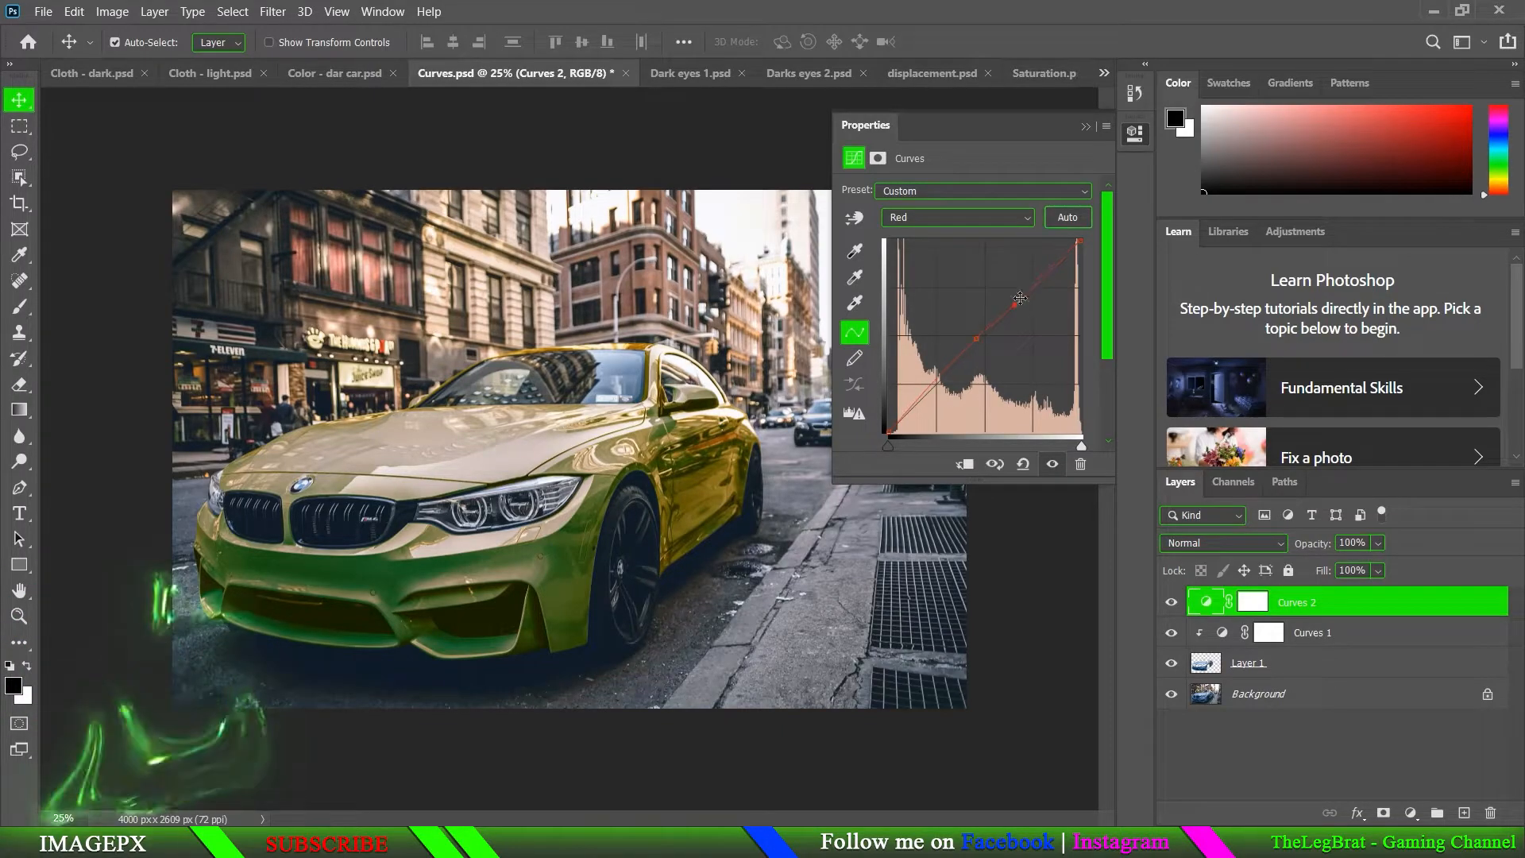
Step: Add two extra points to the upper part of the Red curve and remove all its added points
left_click(1016, 304)
left_click(1042, 272)
left_click_drag(974, 340, 784, 372)
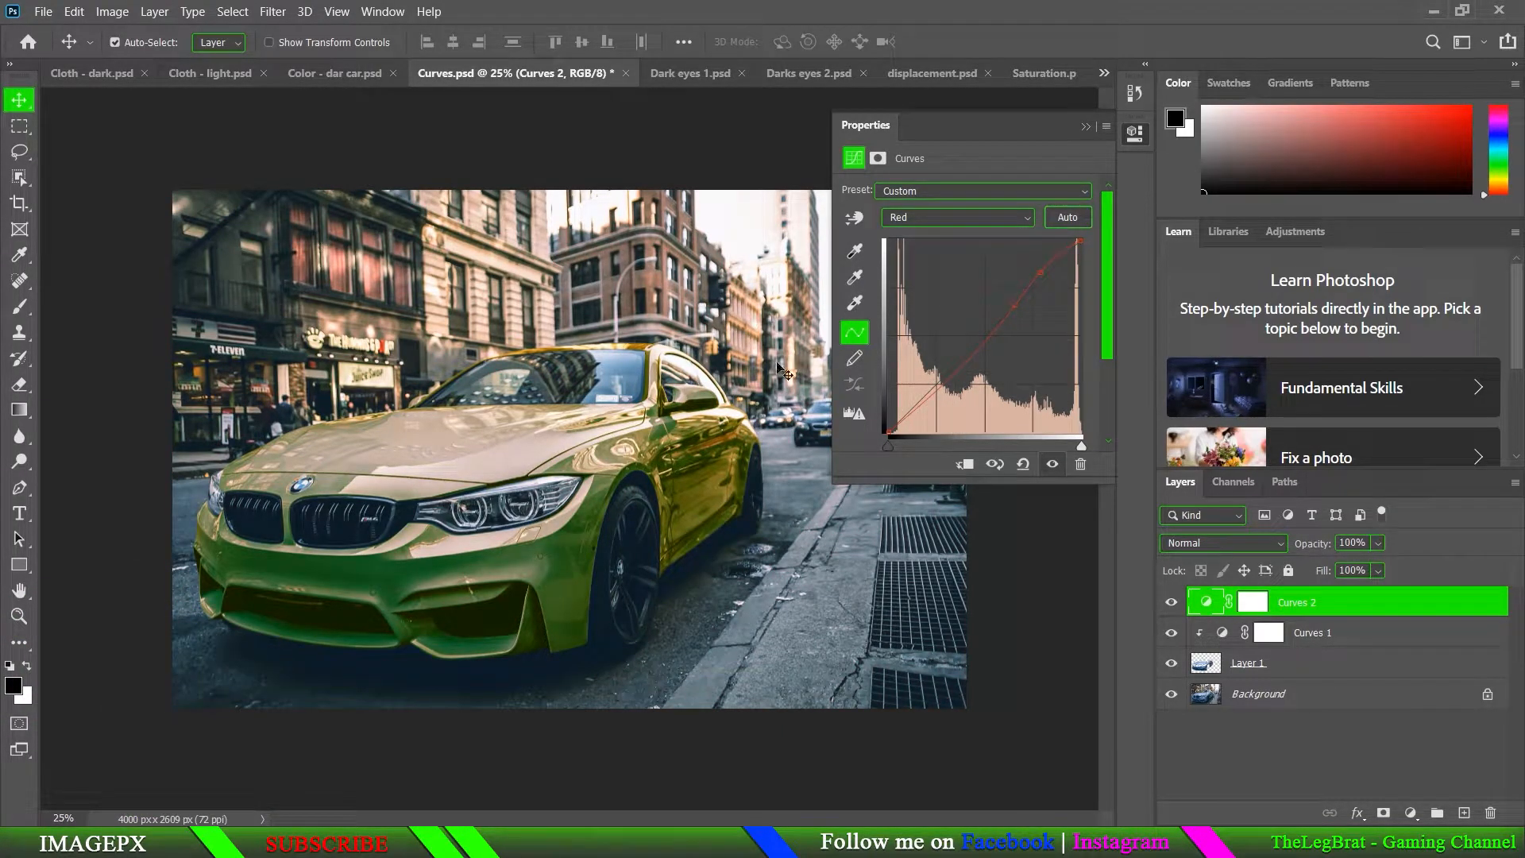
left_click_drag(1016, 304, 678, 310)
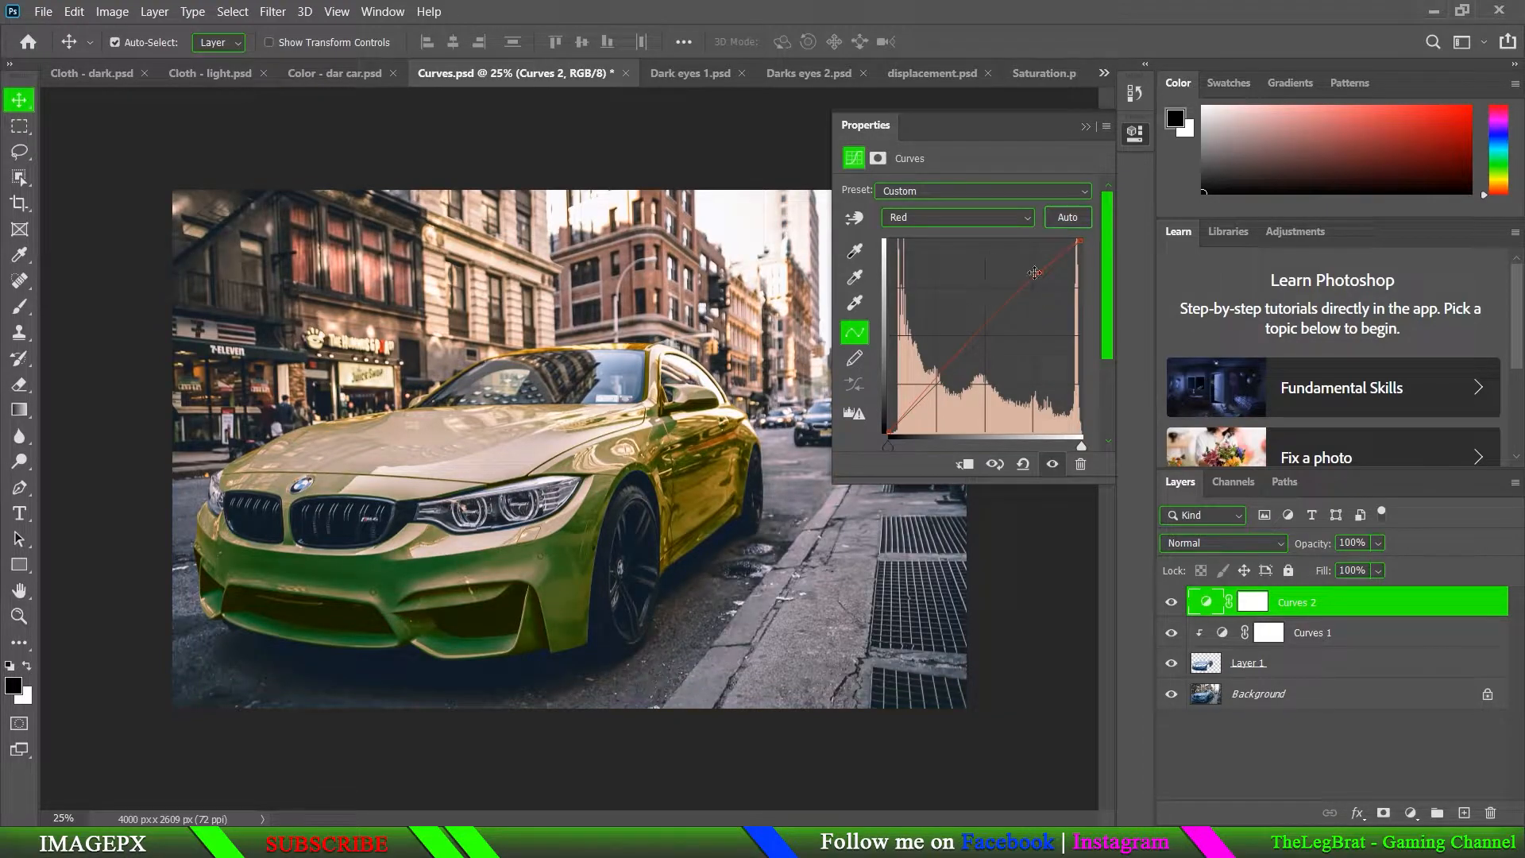
left_click_drag(1041, 273, 688, 294)
Step: Try raising the Green channel curve steeply with a midtone point, and restore the straight line
left_click(928, 218)
left_click(931, 257)
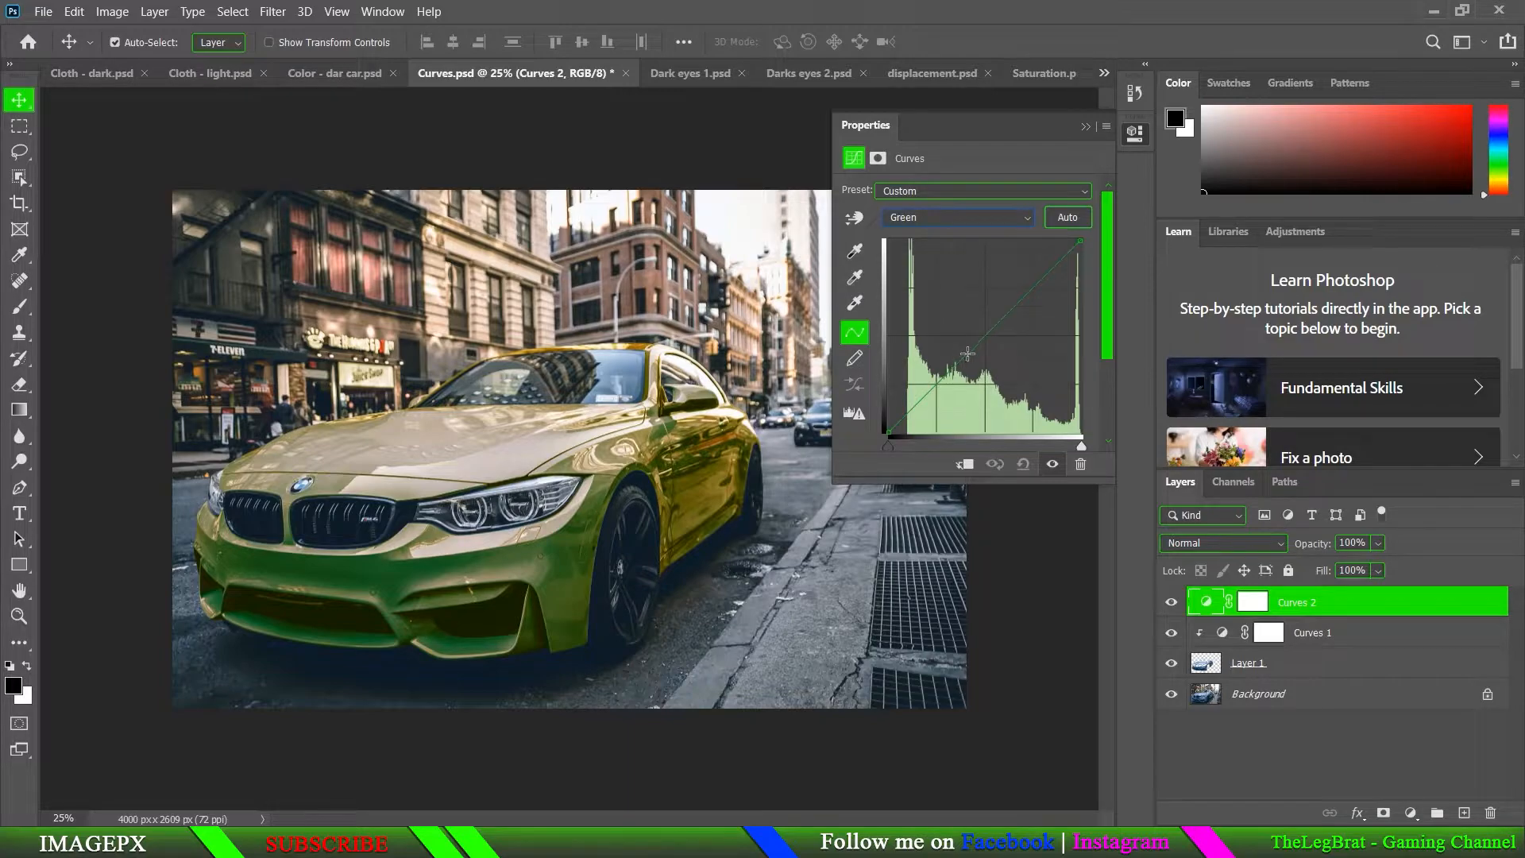
left_click_drag(968, 353, 932, 297)
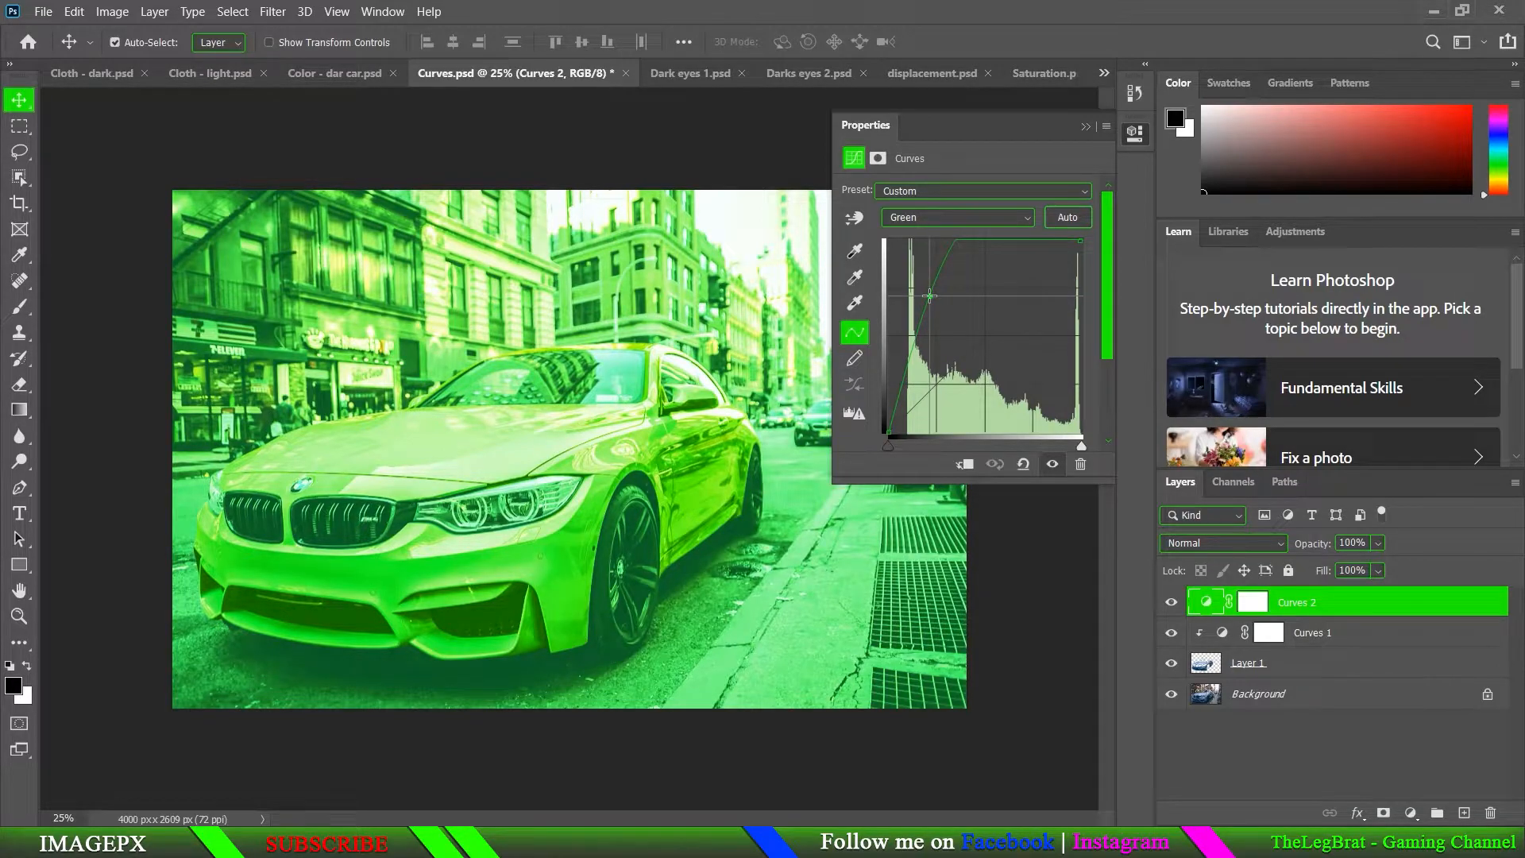
mouse_move(929, 297)
left_mouse_down()
mouse_move(1015, 422)
mouse_move(938, 352)
mouse_move(918, 263)
left_mouse_up()
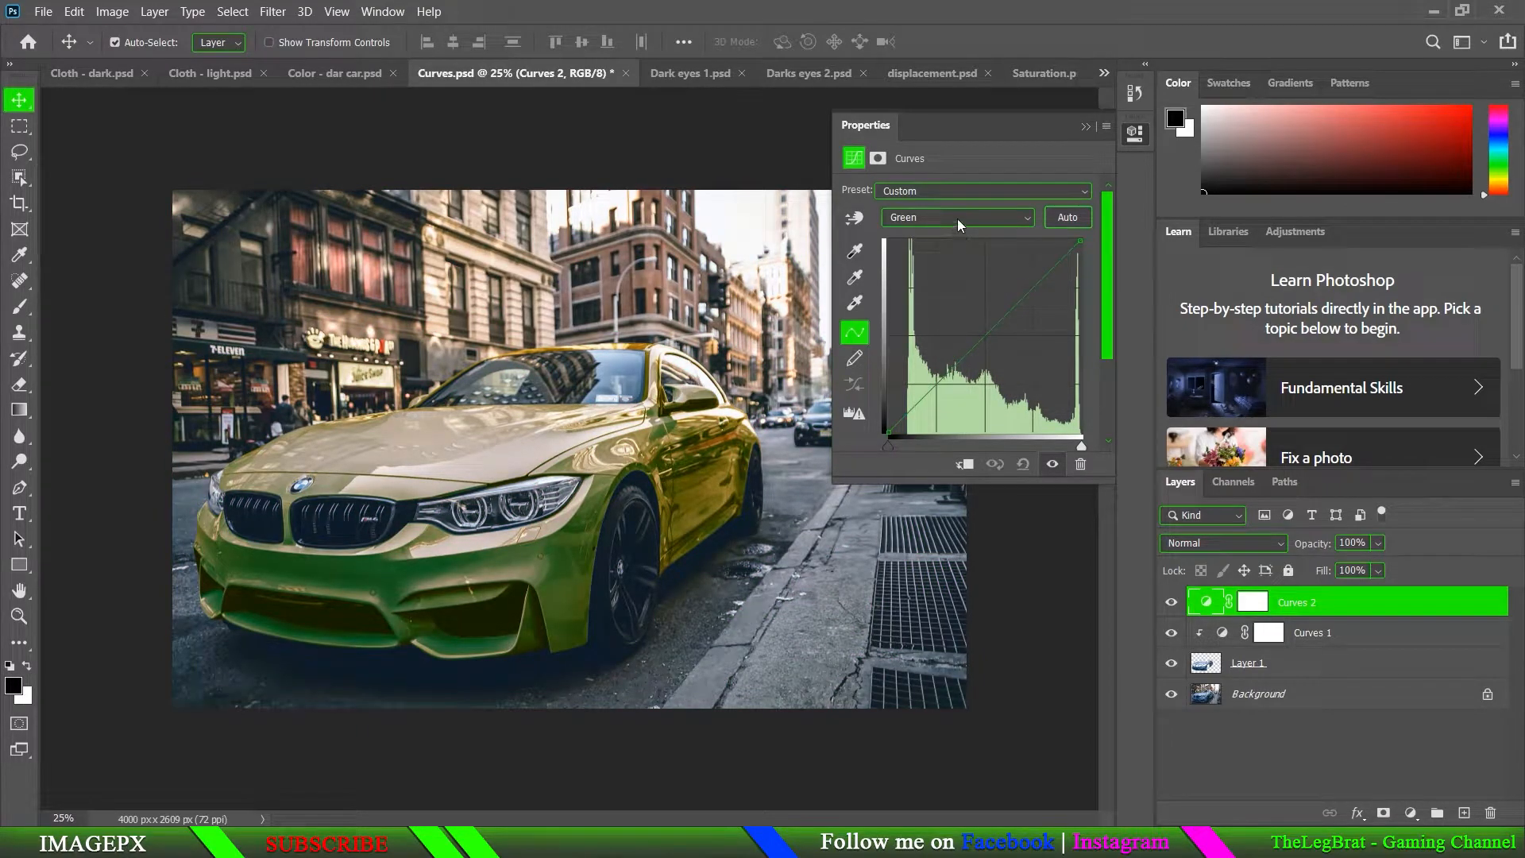
Step: Try a midtone point on the Blue channel curve and remove it
left_click(957, 217)
left_click(948, 278)
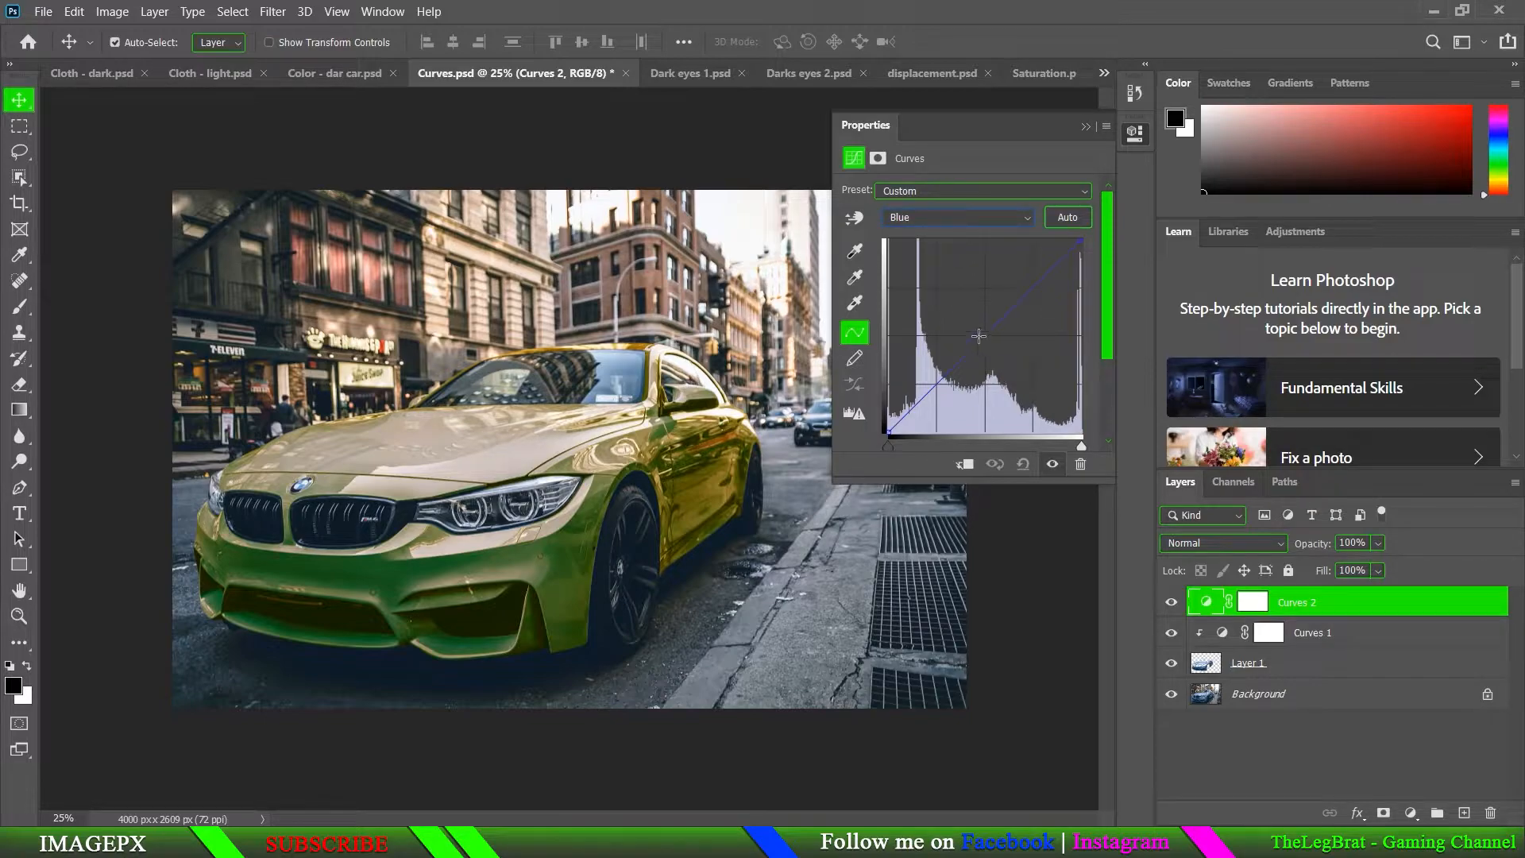
left_click_drag(979, 341, 799, 337)
Step: Review the Red and Green channel curves again, finishing on the Red channel
left_click(1009, 213)
left_click(1000, 240)
left_click(957, 217)
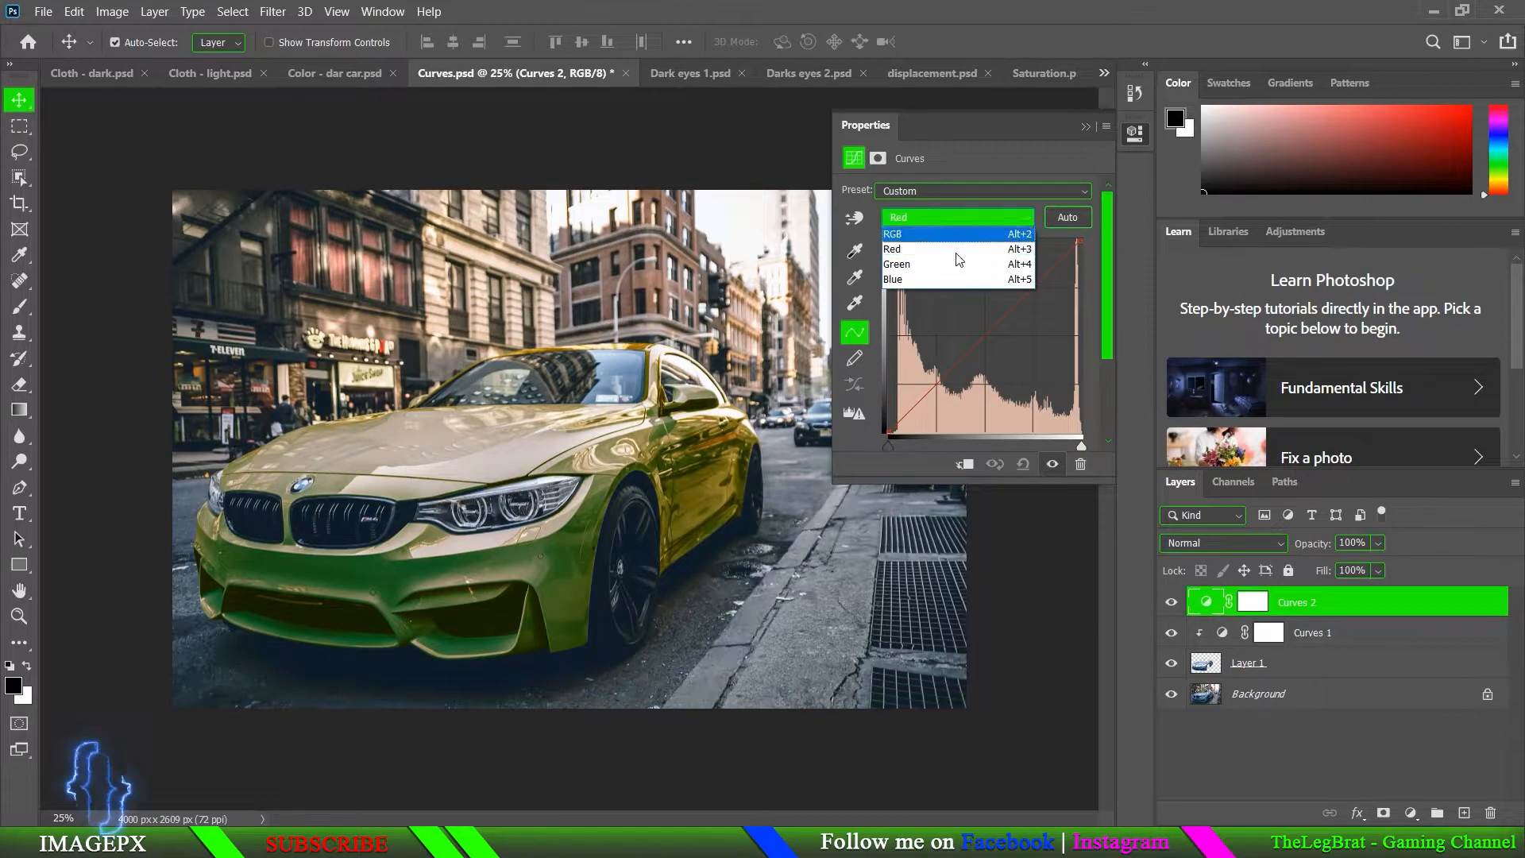
left_click(953, 264)
left_click(953, 212)
left_click(953, 248)
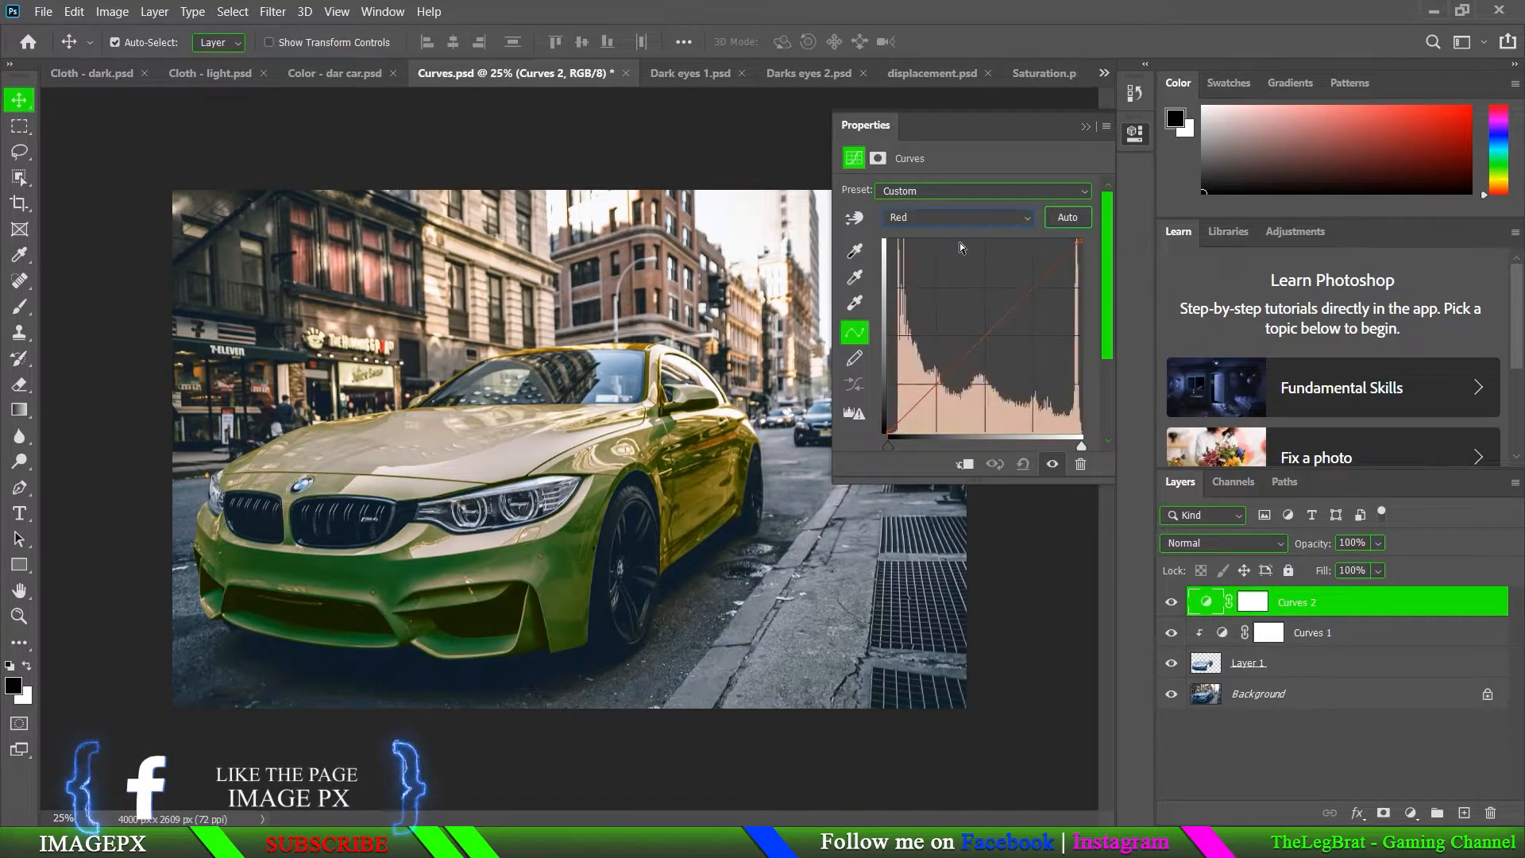
Step: Delete the Curves 1 adjustment layer, undo the deletion and deselect all layers
left_click(1343, 636)
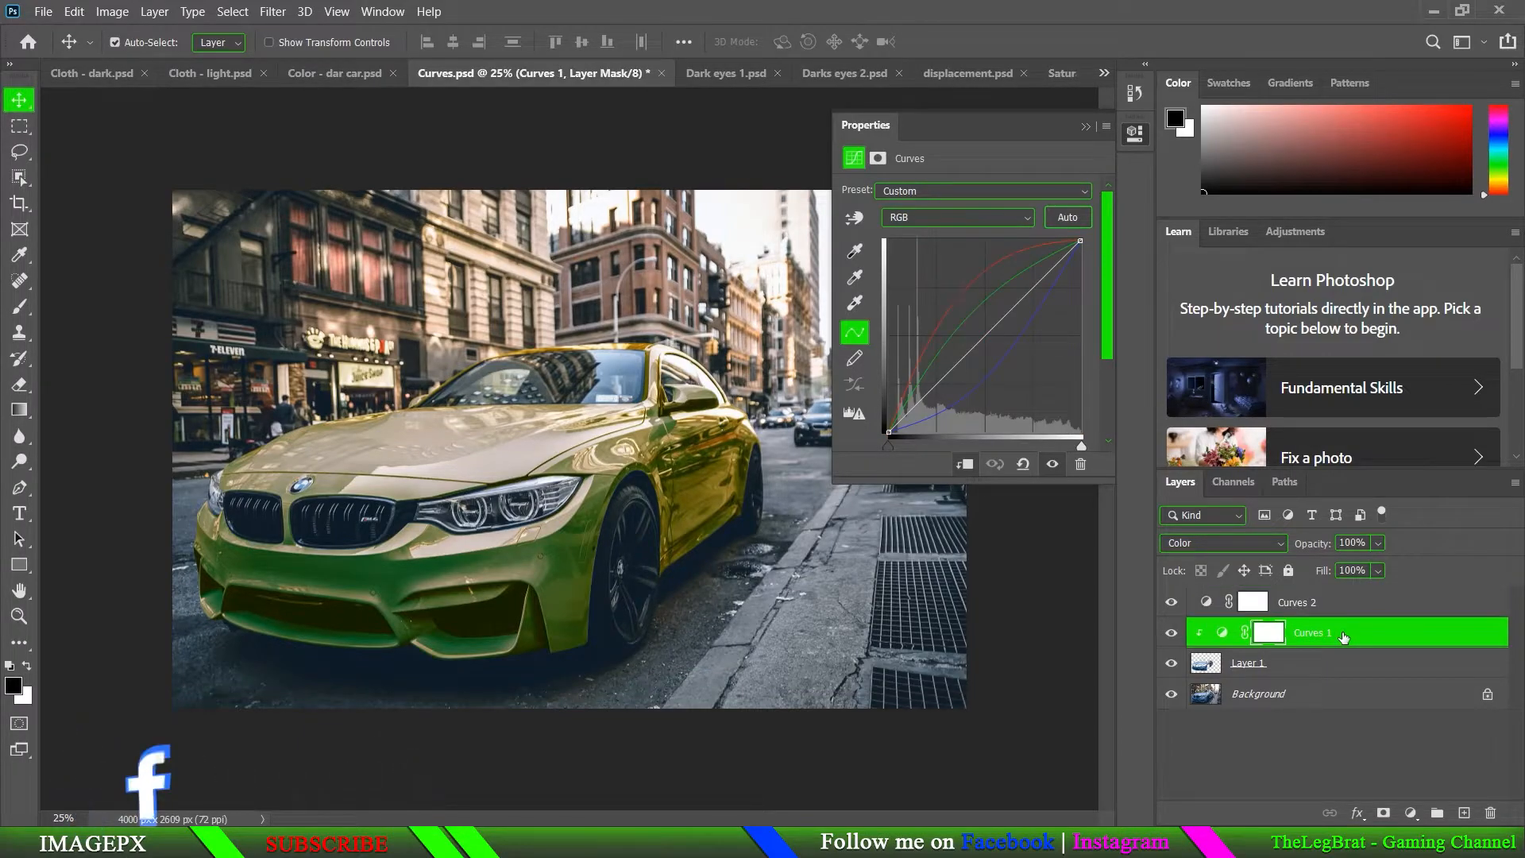
key("Delete")
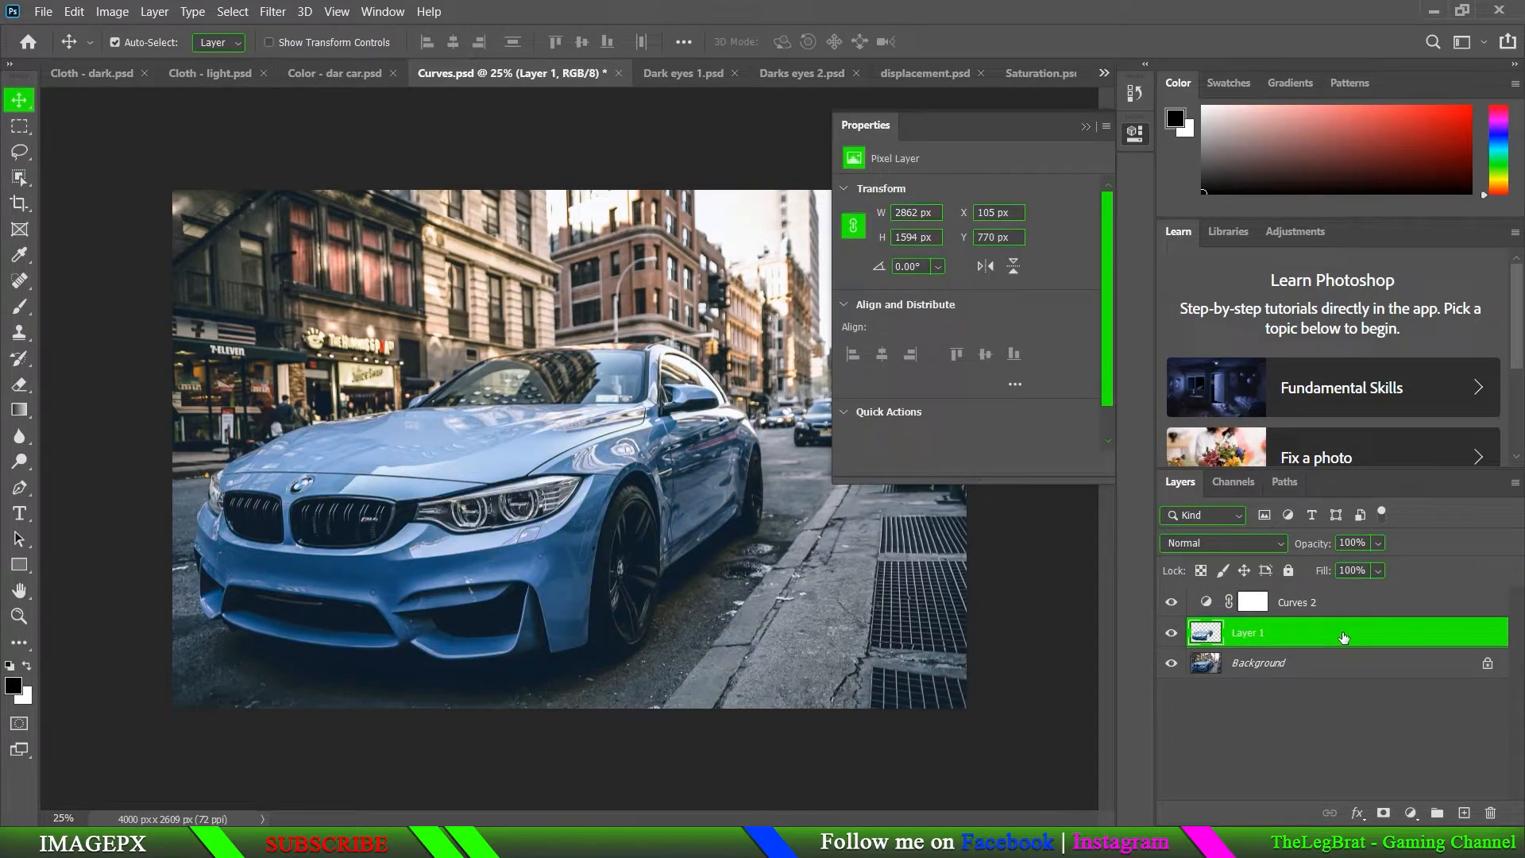
key("ctrl+z")
left_click(1309, 740)
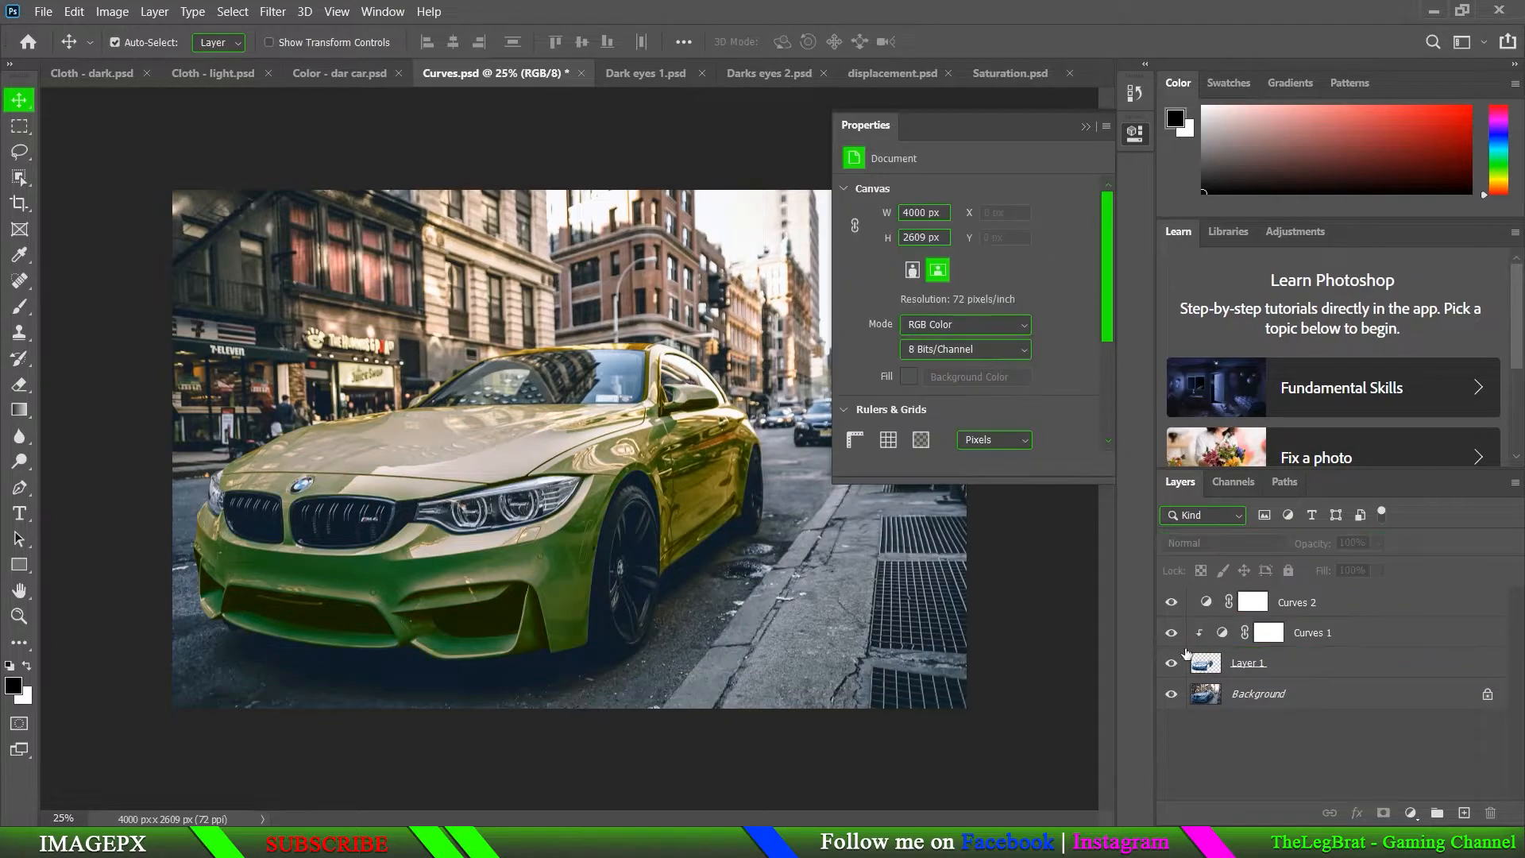
Step: Hide the Curves 1 and Layer 1 layers, keep the Background visible, and activate the Pen tool in Path mode
left_click(1171, 697)
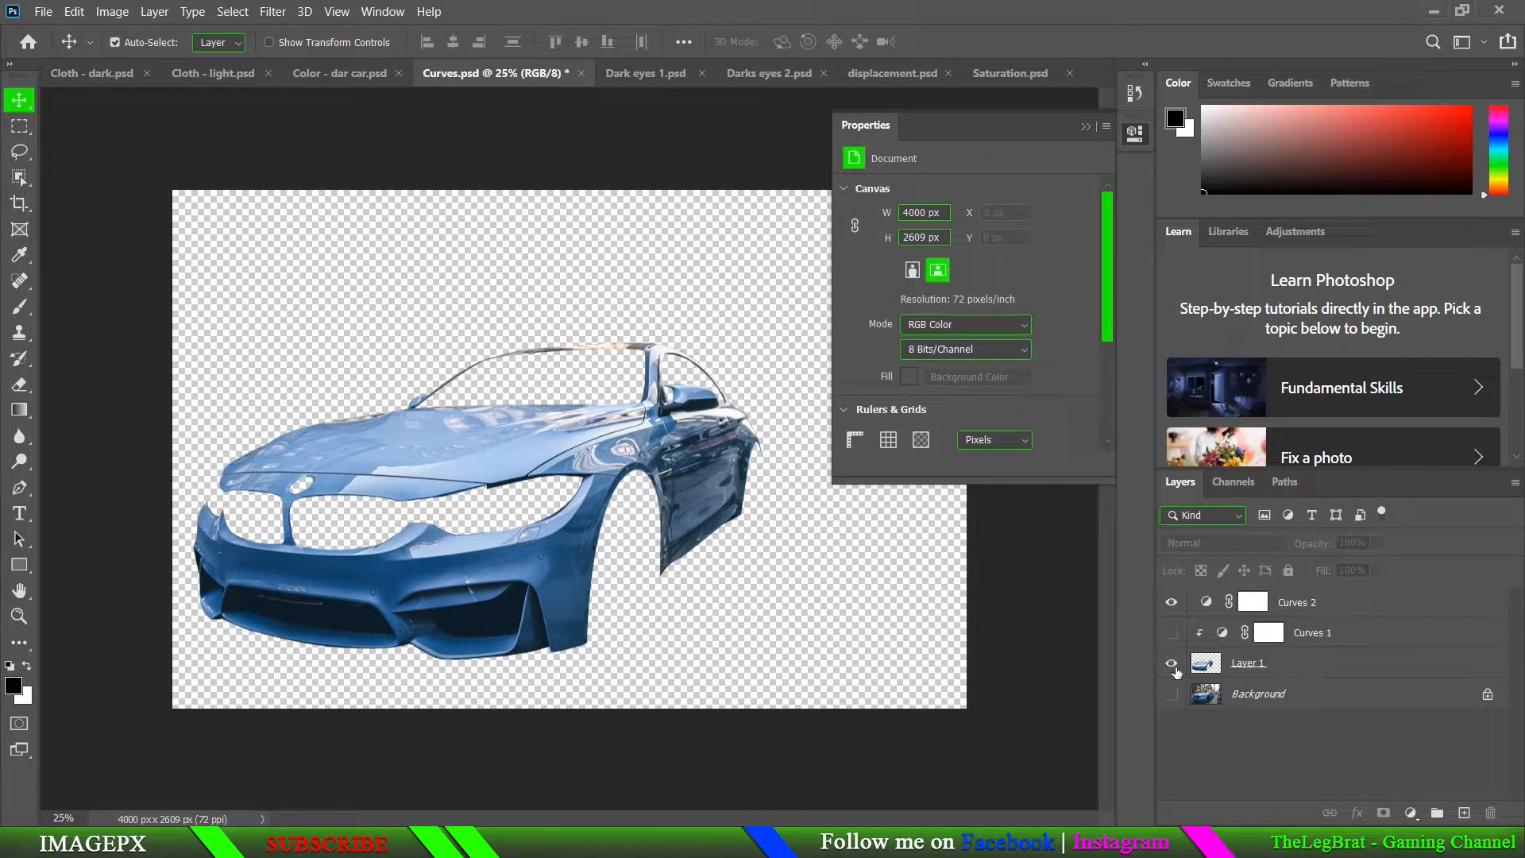
left_click(1172, 665)
left_click(1172, 696)
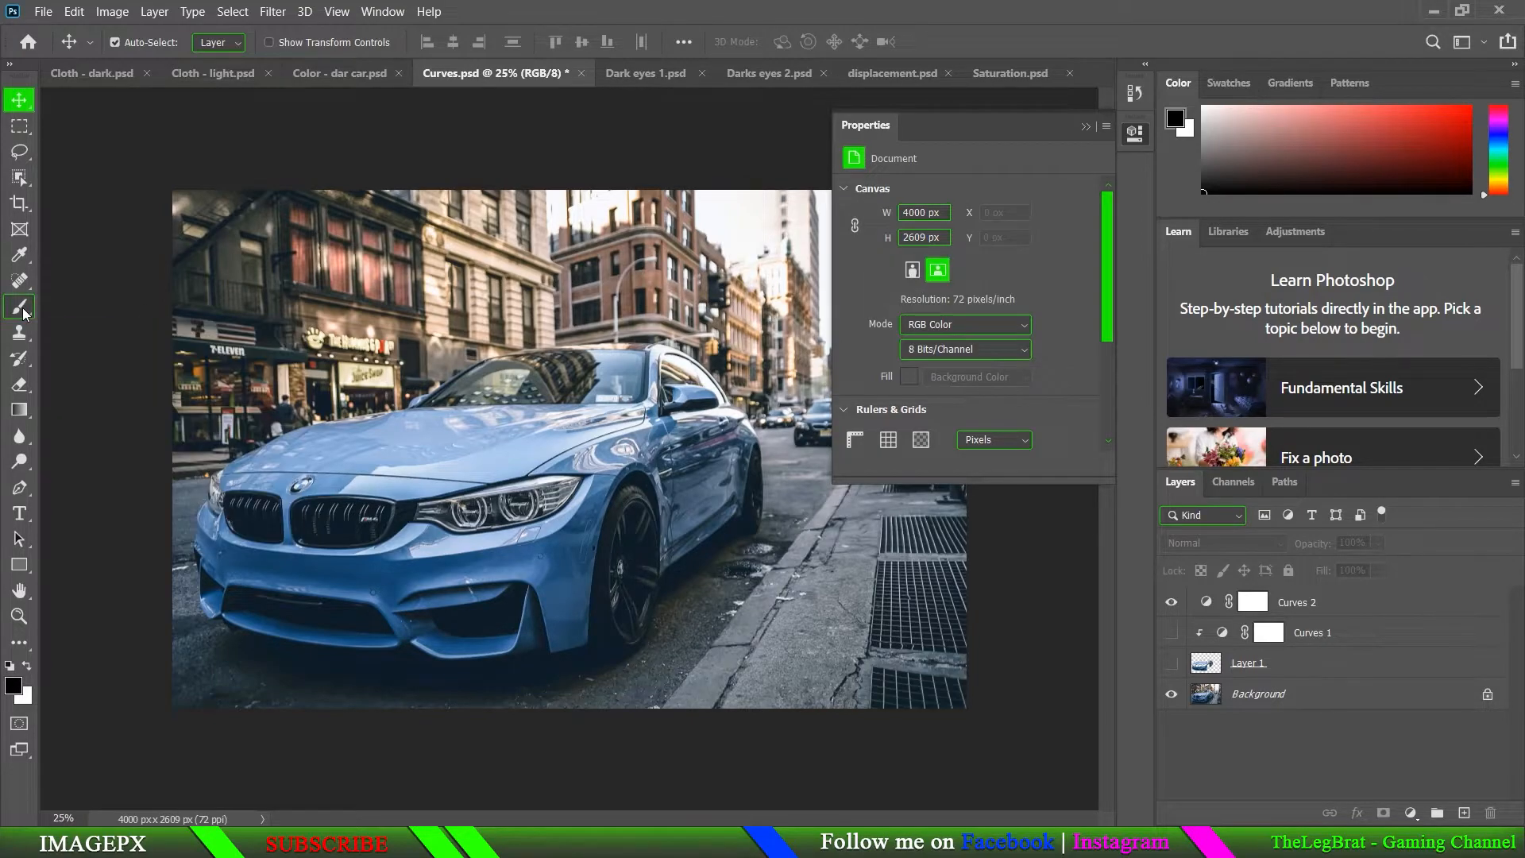
left_click(20, 488)
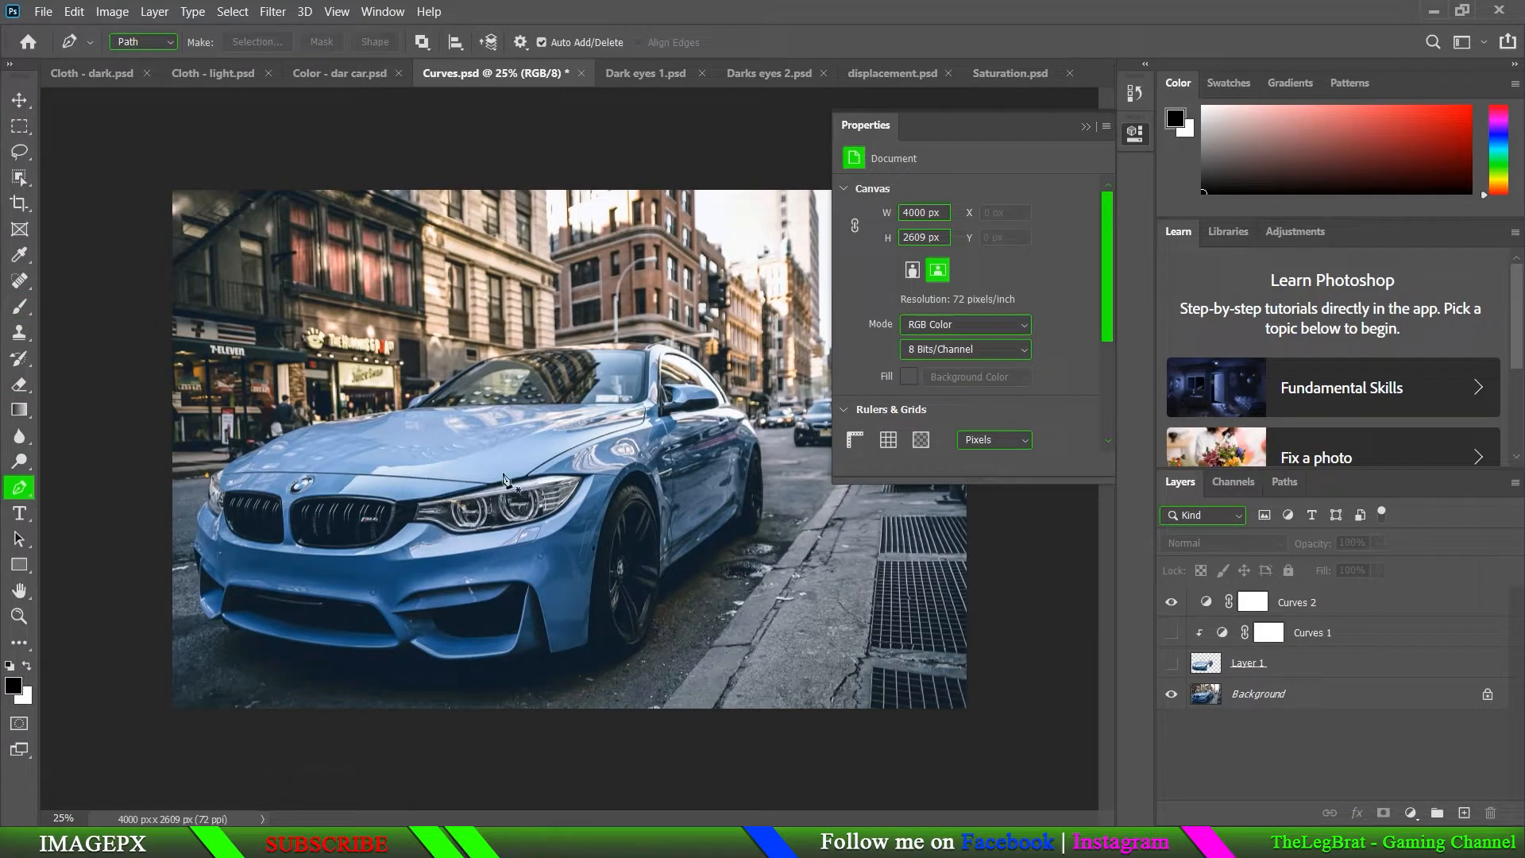
Step: Try out a curved pen path across the car and undo all of its points
left_click(358, 289)
left_click_drag(492, 336, 509, 363)
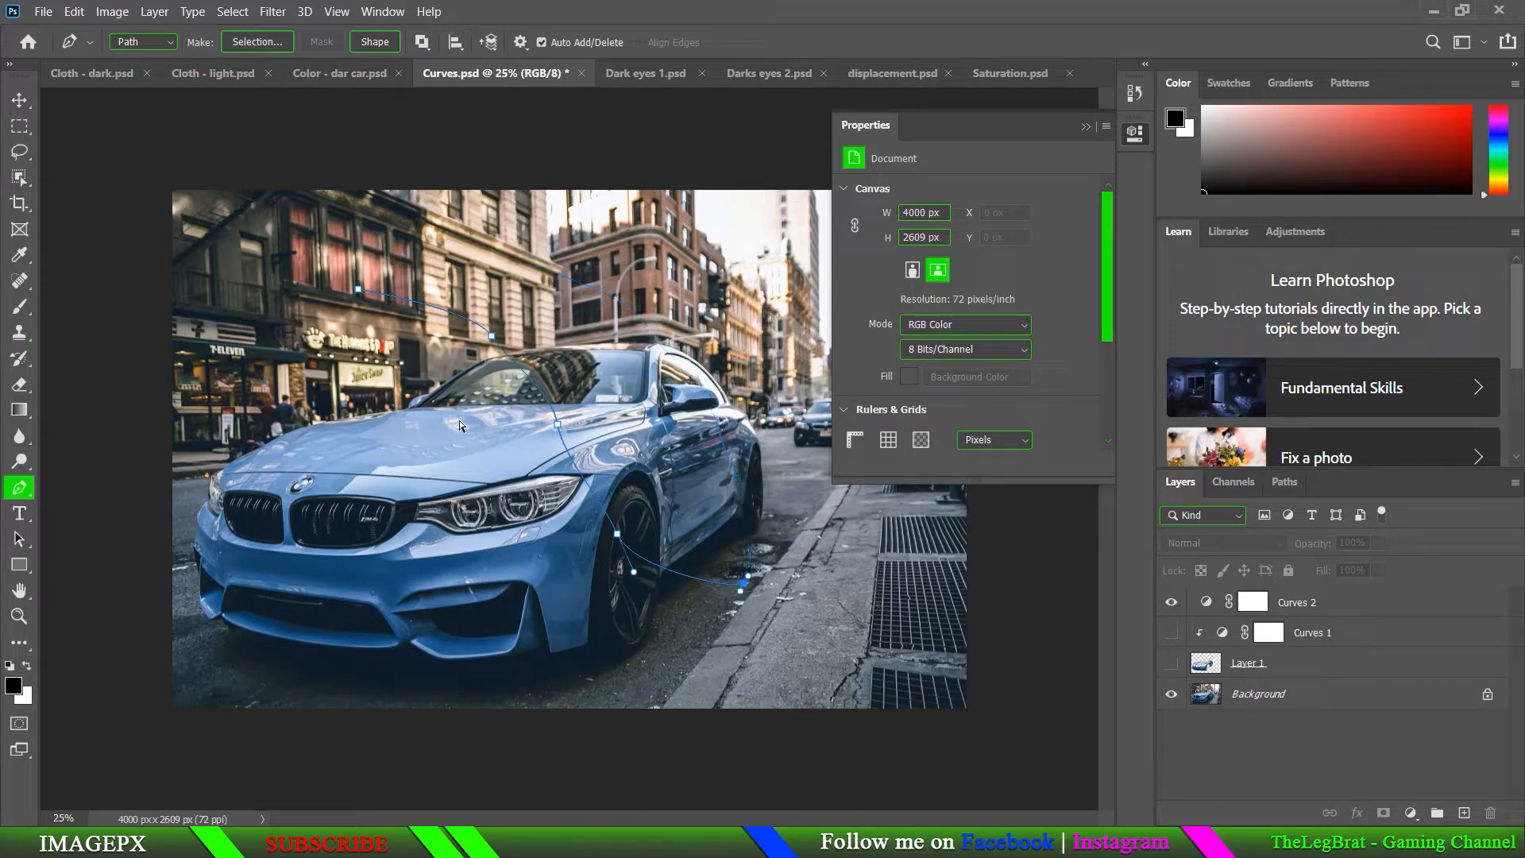
key("ctrl+z")
key("ctrl+z")
key("ctrl+z")
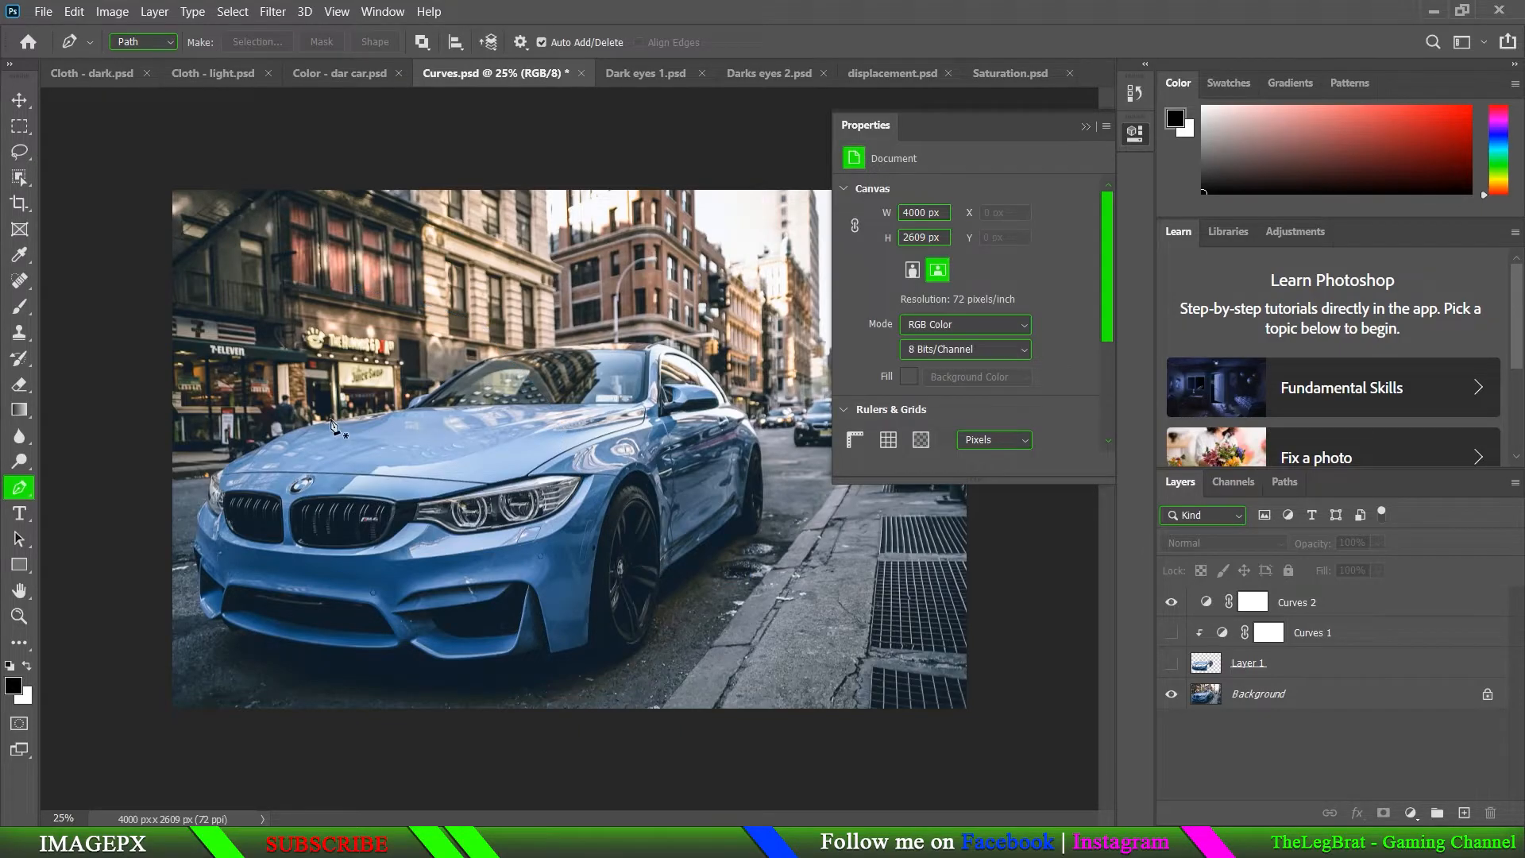
Step: Start a pen path at the bumper tip beside the left headlight and curve it around the bumper's outer corner
scroll(278, 426, "up", 3)
scroll(277, 426, "up", 5)
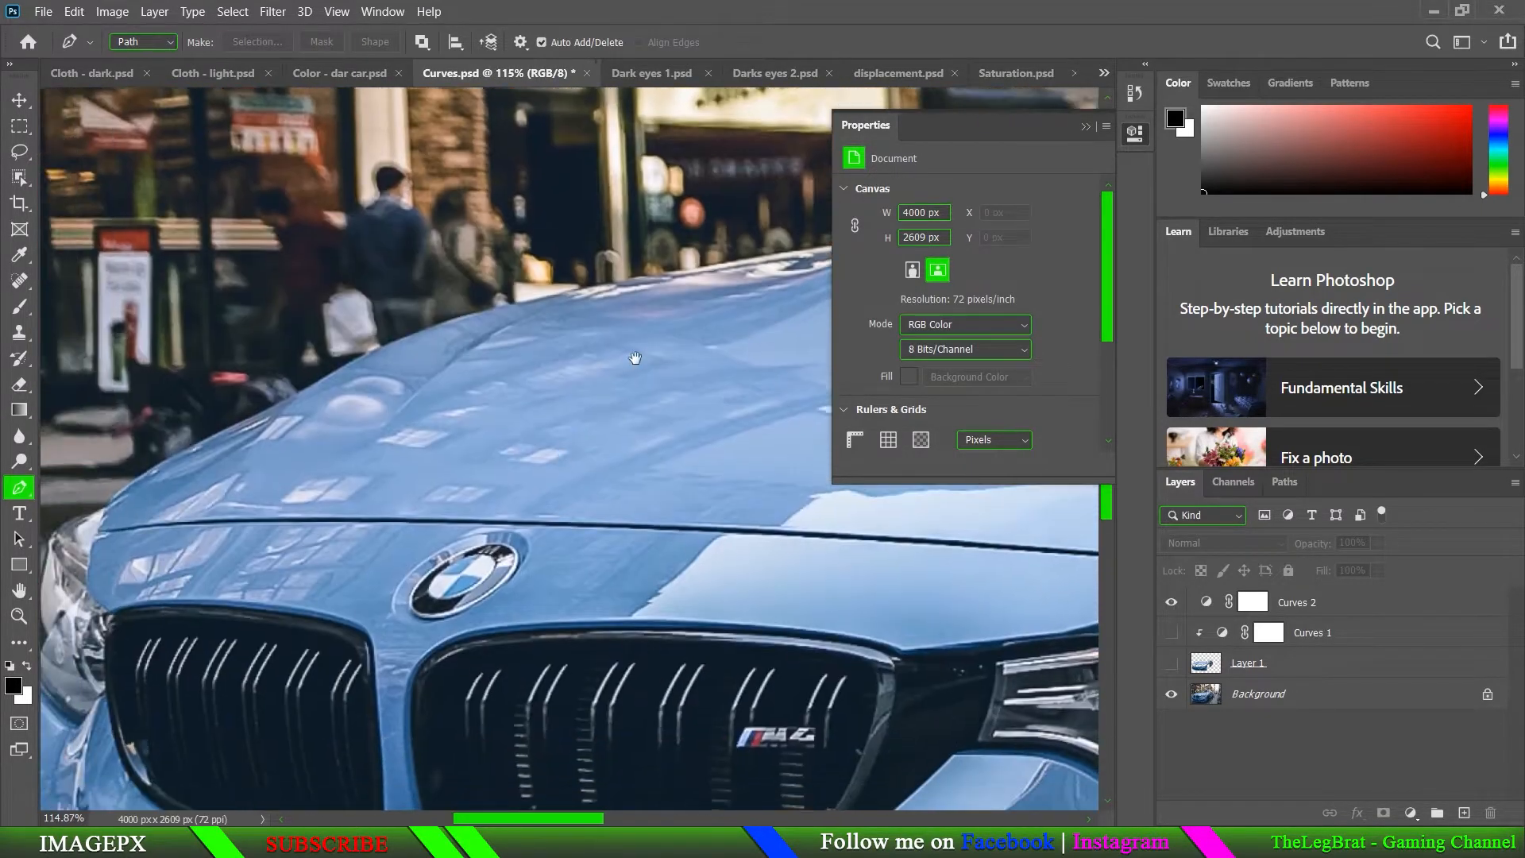
scroll(326, 379, "up", 5)
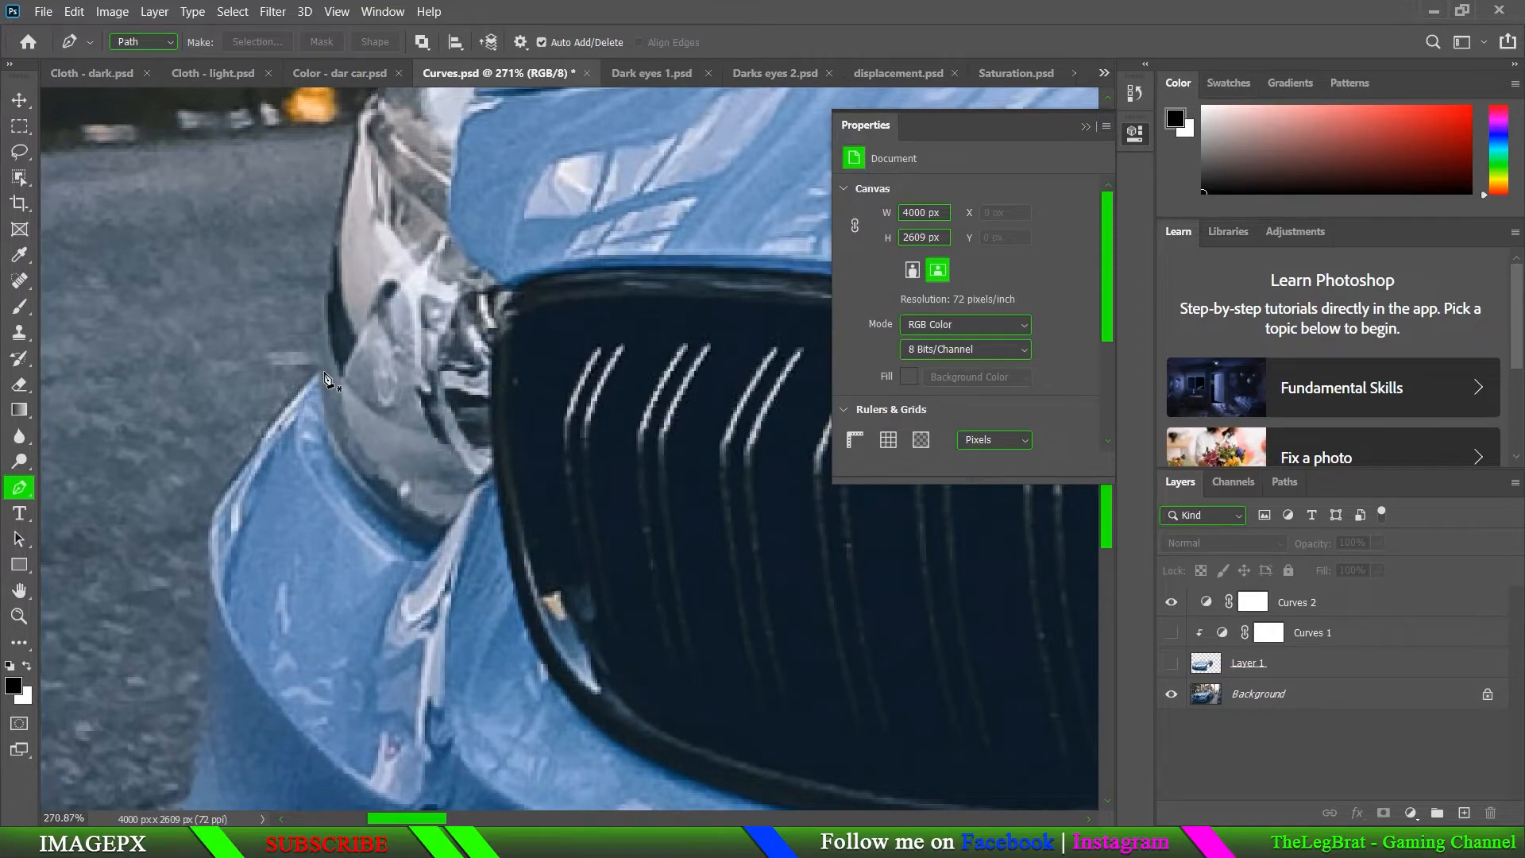
left_click(322, 380)
scroll(421, 413, "left", 5)
scroll(520, 453, "down", 1)
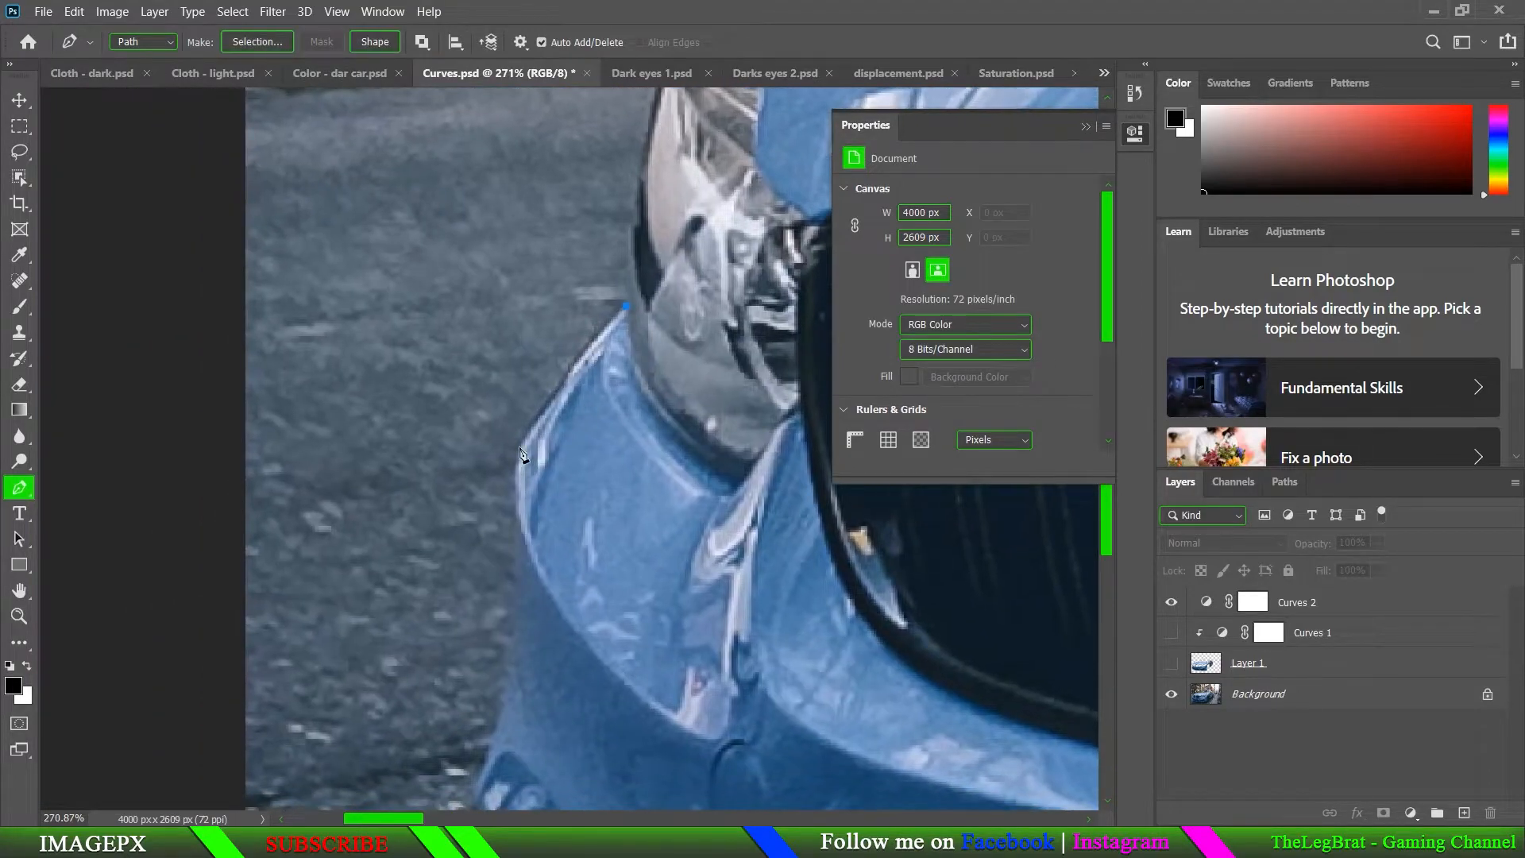
scroll(501, 479, "down", 3)
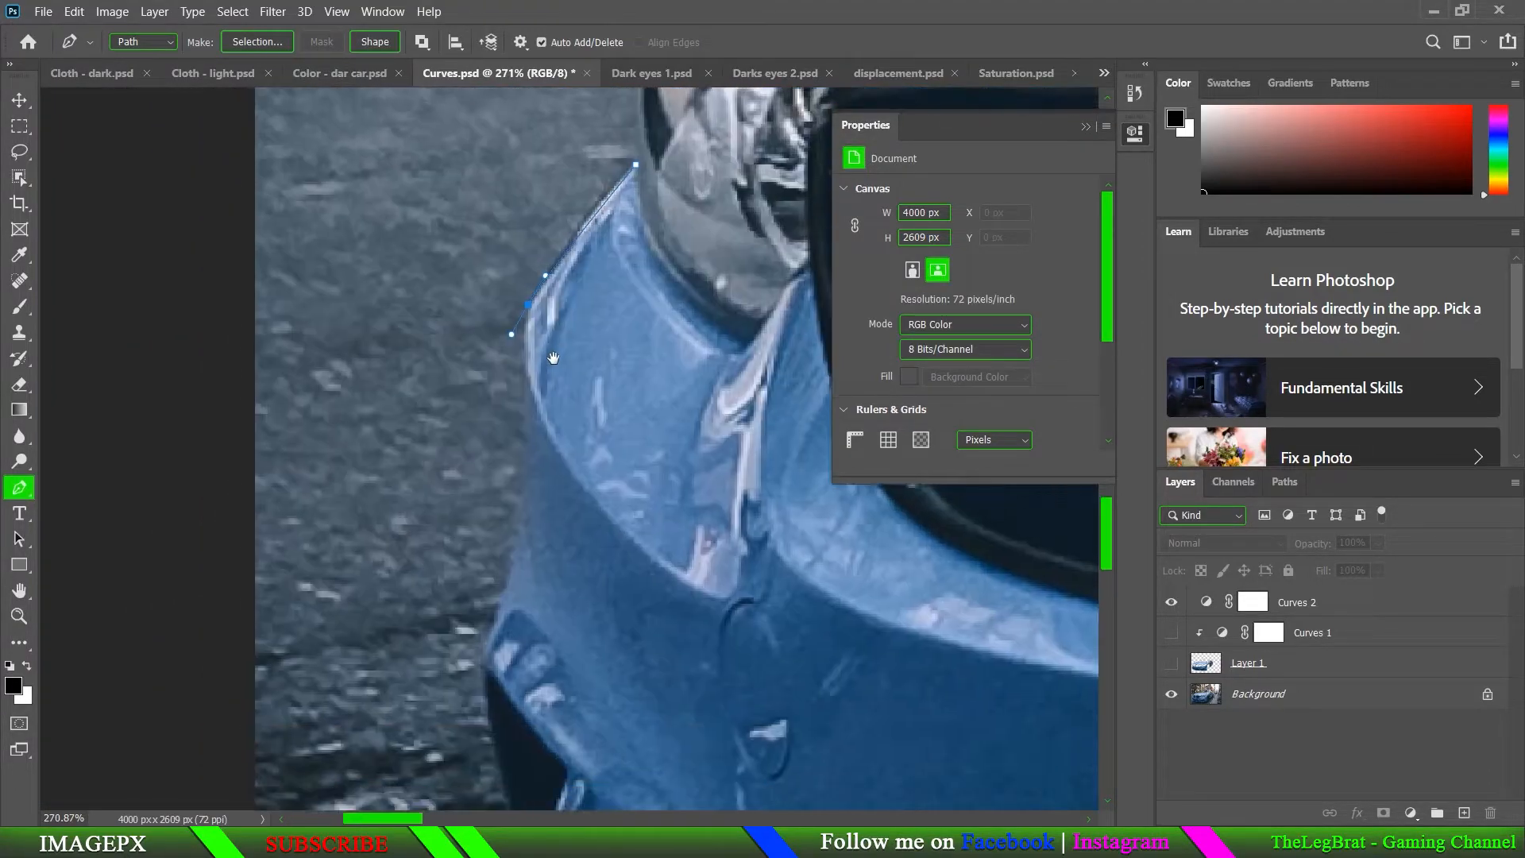
scroll(517, 349, "left", 1)
left_click(517, 345)
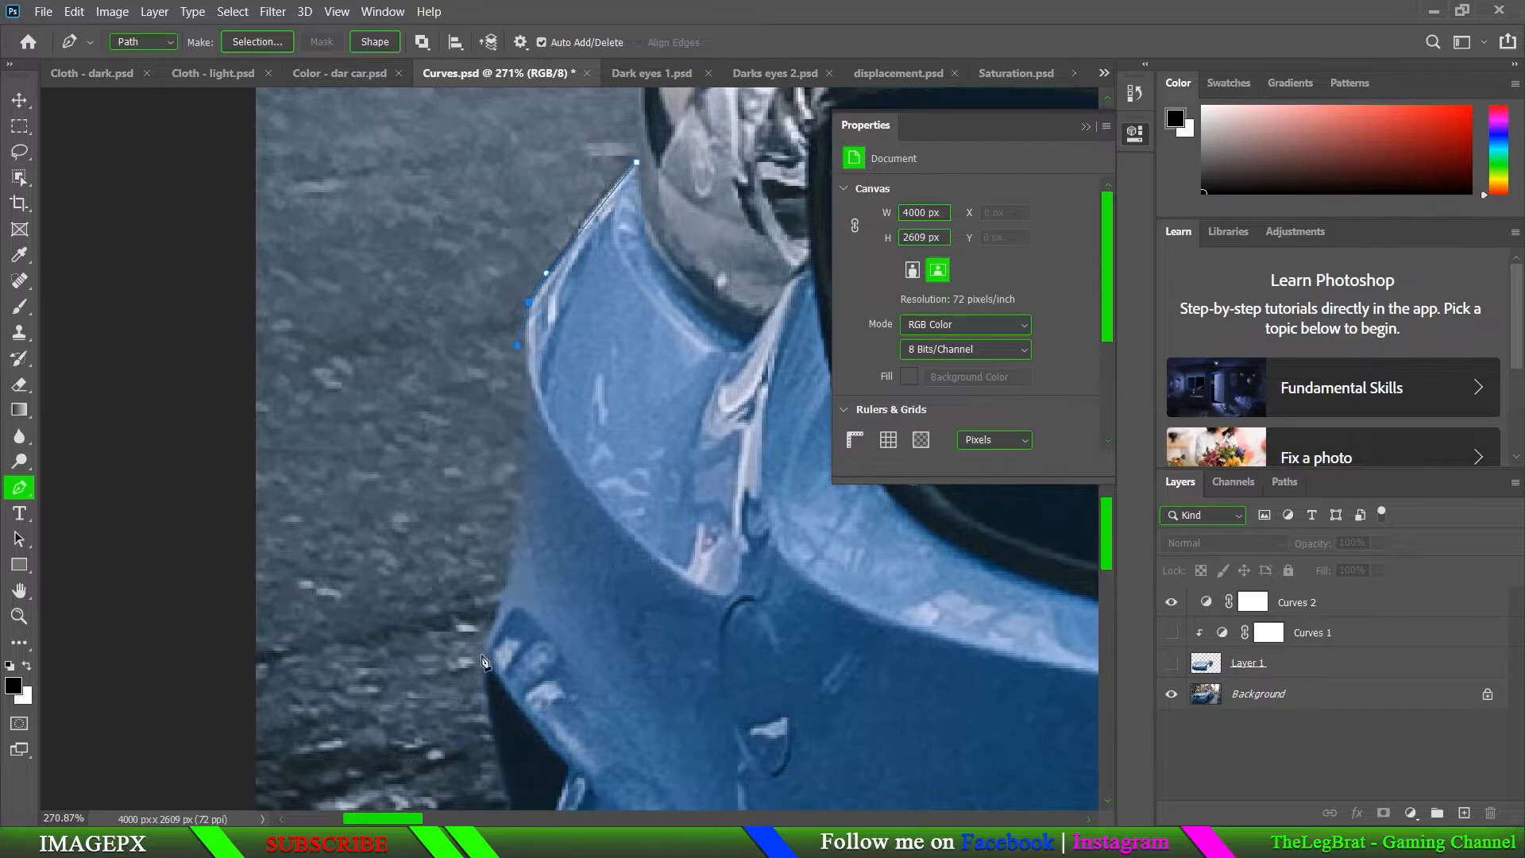
Step: Trace the path down the bumper's left side and around the lower corner of the left air intake
left_click_drag(480, 726, 483, 715)
scroll(421, 661, "down", 7)
scroll(421, 661, "right", 3)
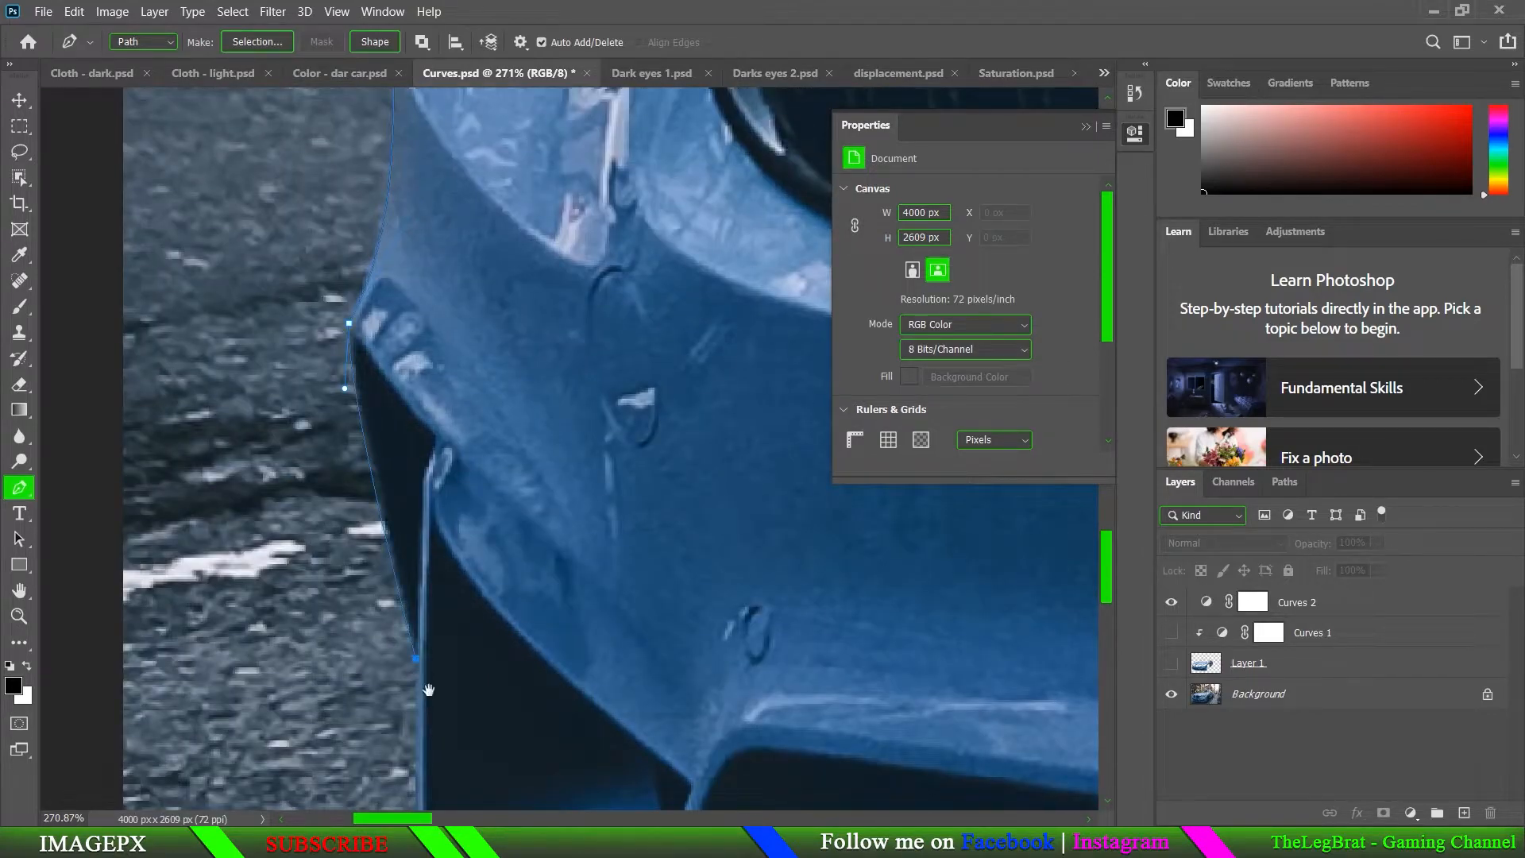
left_click(368, 532)
scroll(385, 599, "down", 3)
scroll(382, 666, "down", 3)
scroll(382, 666, "right", 1)
left_click(441, 590)
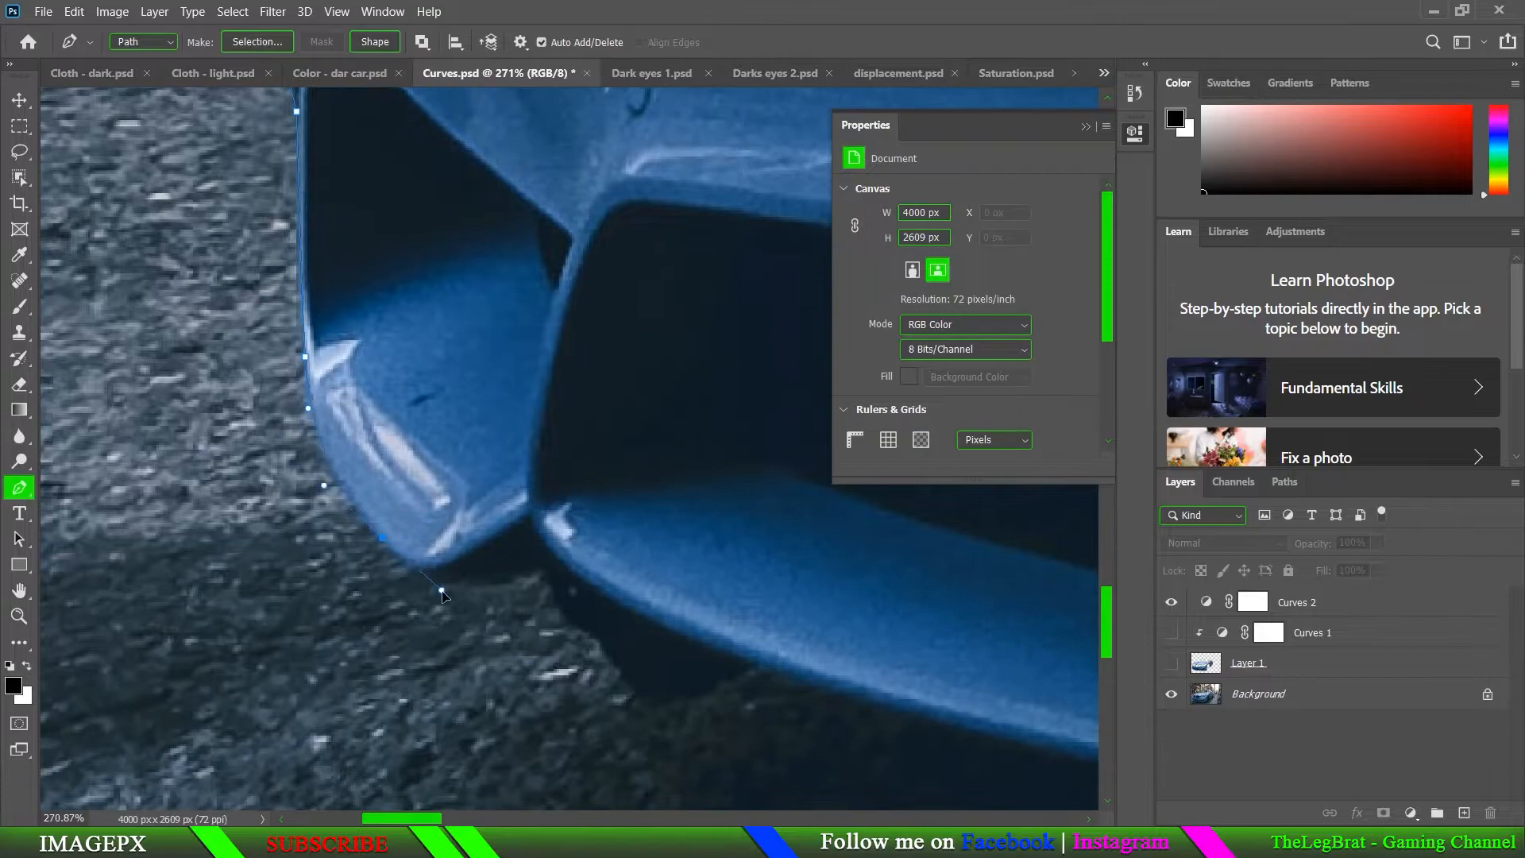
Step: Continue the path along the bumper's lower lip, beneath the central air intake and the right air intake
scroll(554, 569, "down", 3)
scroll(381, 468, "right", 3)
scroll(372, 460, "up", 2)
left_click_drag(708, 545, 466, 574)
left_click(443, 637)
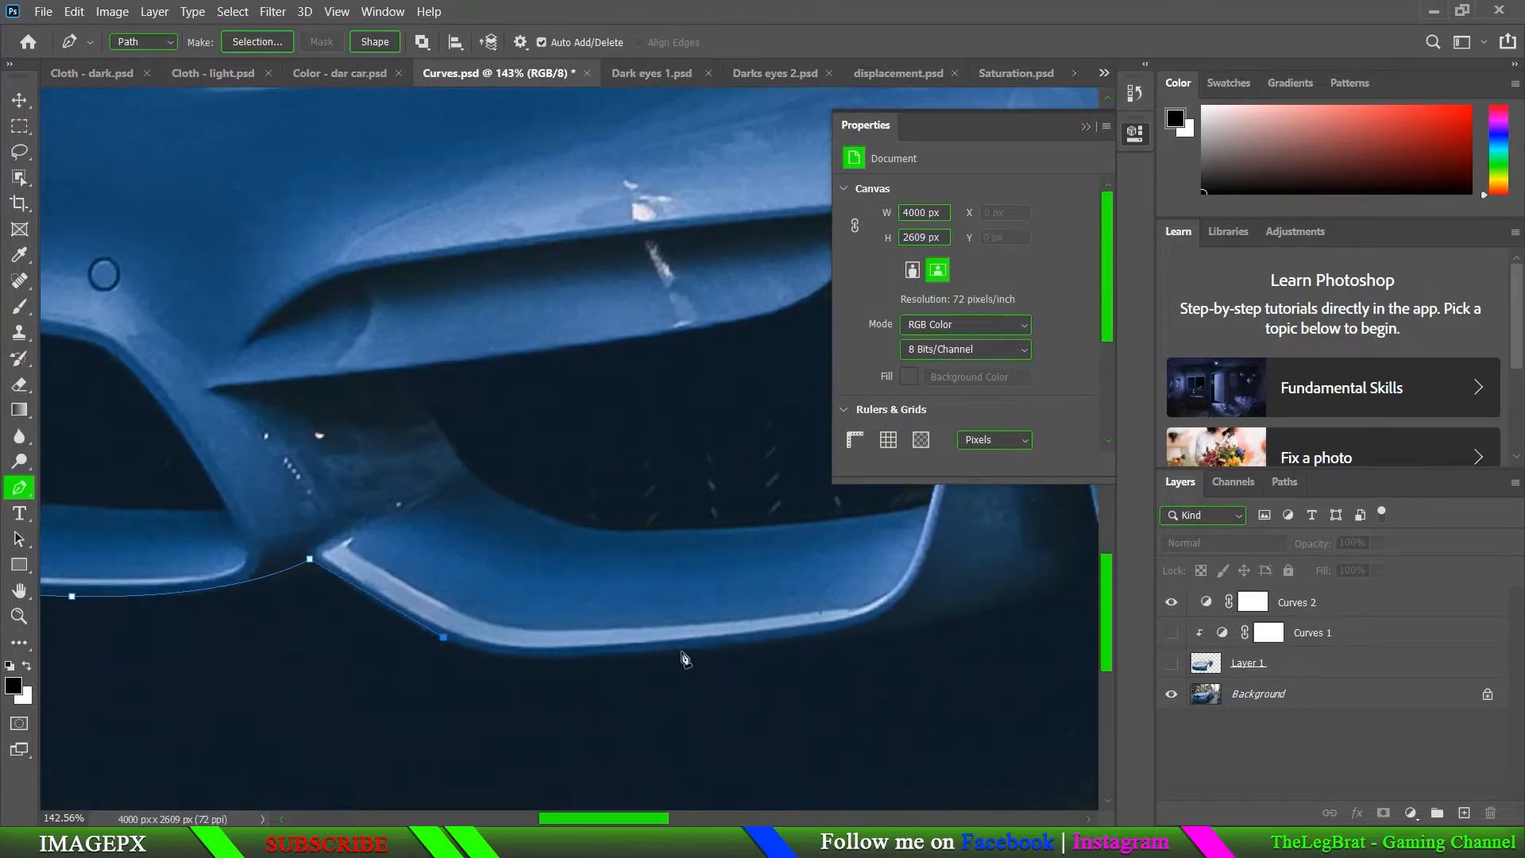
left_click_drag(683, 651, 881, 633)
Step: Carry the path past the right air intake and around the bumper's bottom corner next to the front wheel
scroll(880, 632, "right", 5)
scroll(881, 633, "up", 1)
left_click(543, 707)
left_click(649, 668)
left_click(662, 714)
scroll(771, 676, "right", 2)
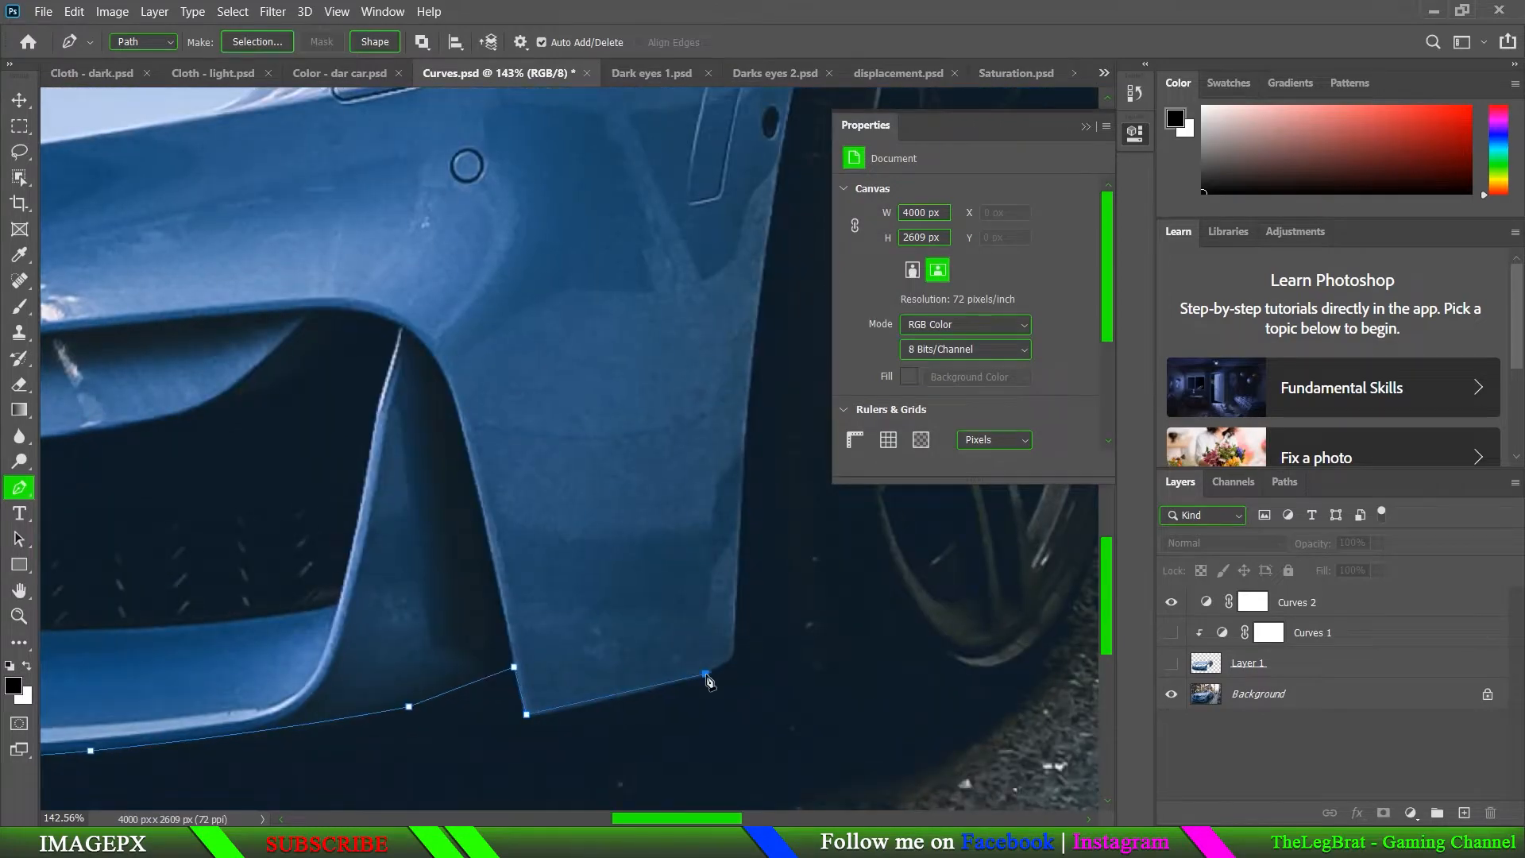
left_click_drag(706, 674, 724, 662)
Step: Trace the path up and over the front wheel arch and down to the front end of the sill
scroll(737, 666, "down", 5)
left_click(425, 139)
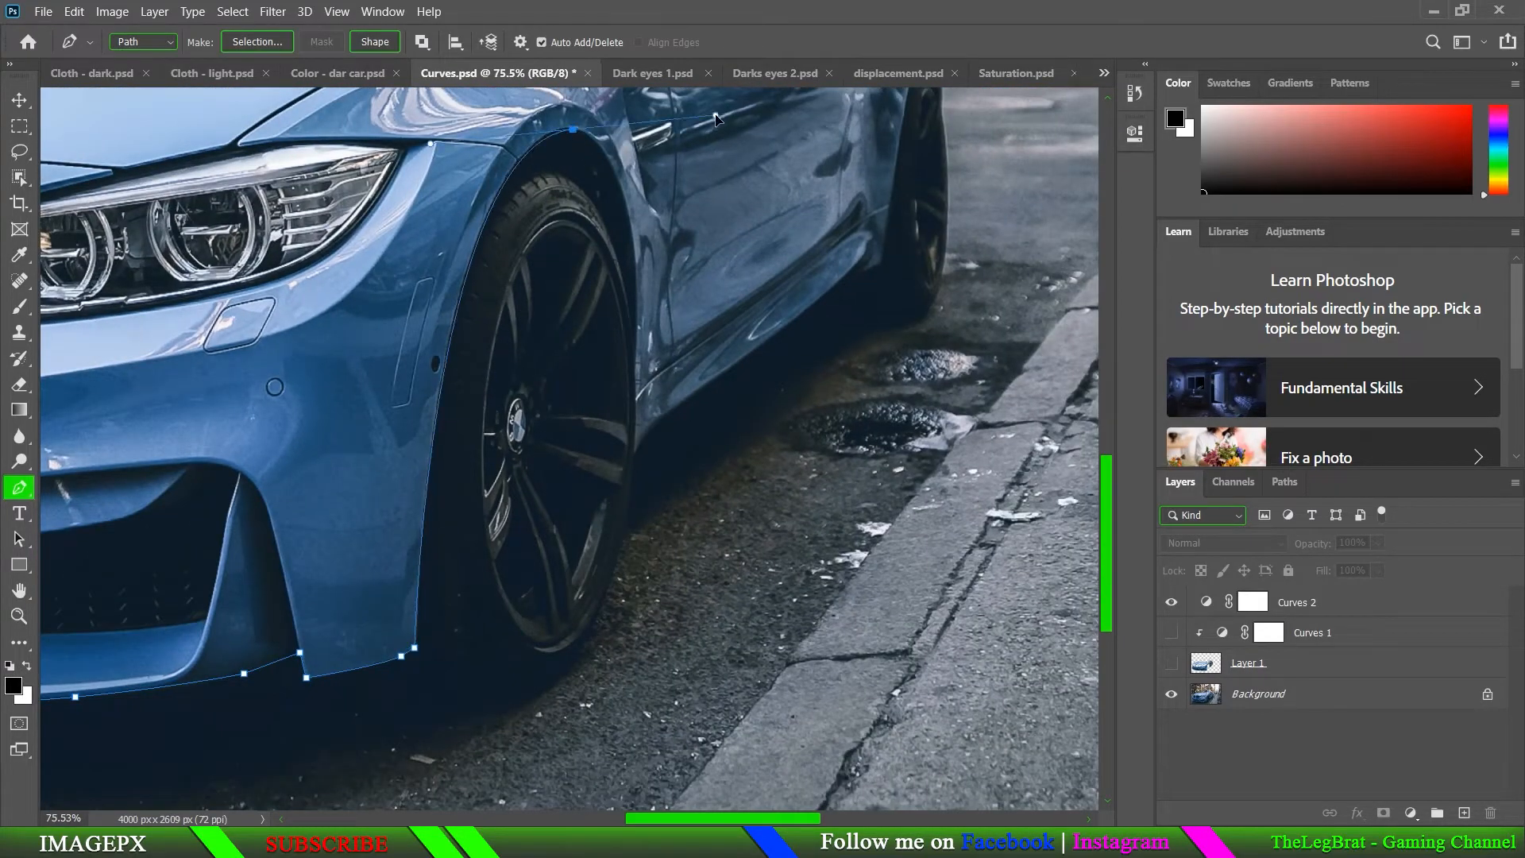
left_click(572, 129)
left_click(708, 150)
left_click_drag(711, 151, 716, 123)
left_click_drag(640, 452, 450, 540)
left_click_drag(527, 212, 479, 249)
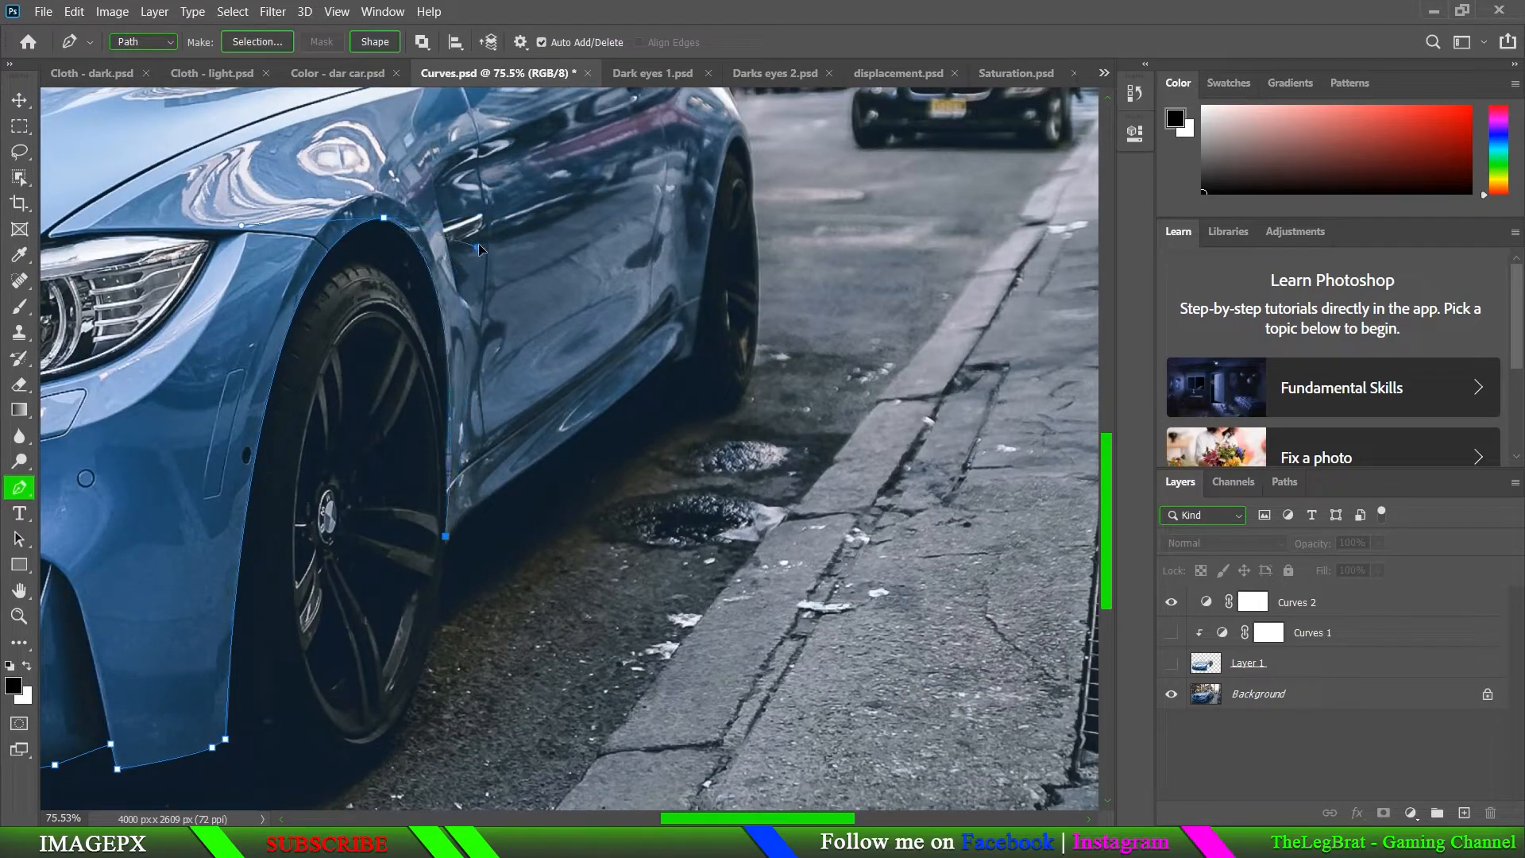
left_click(446, 542)
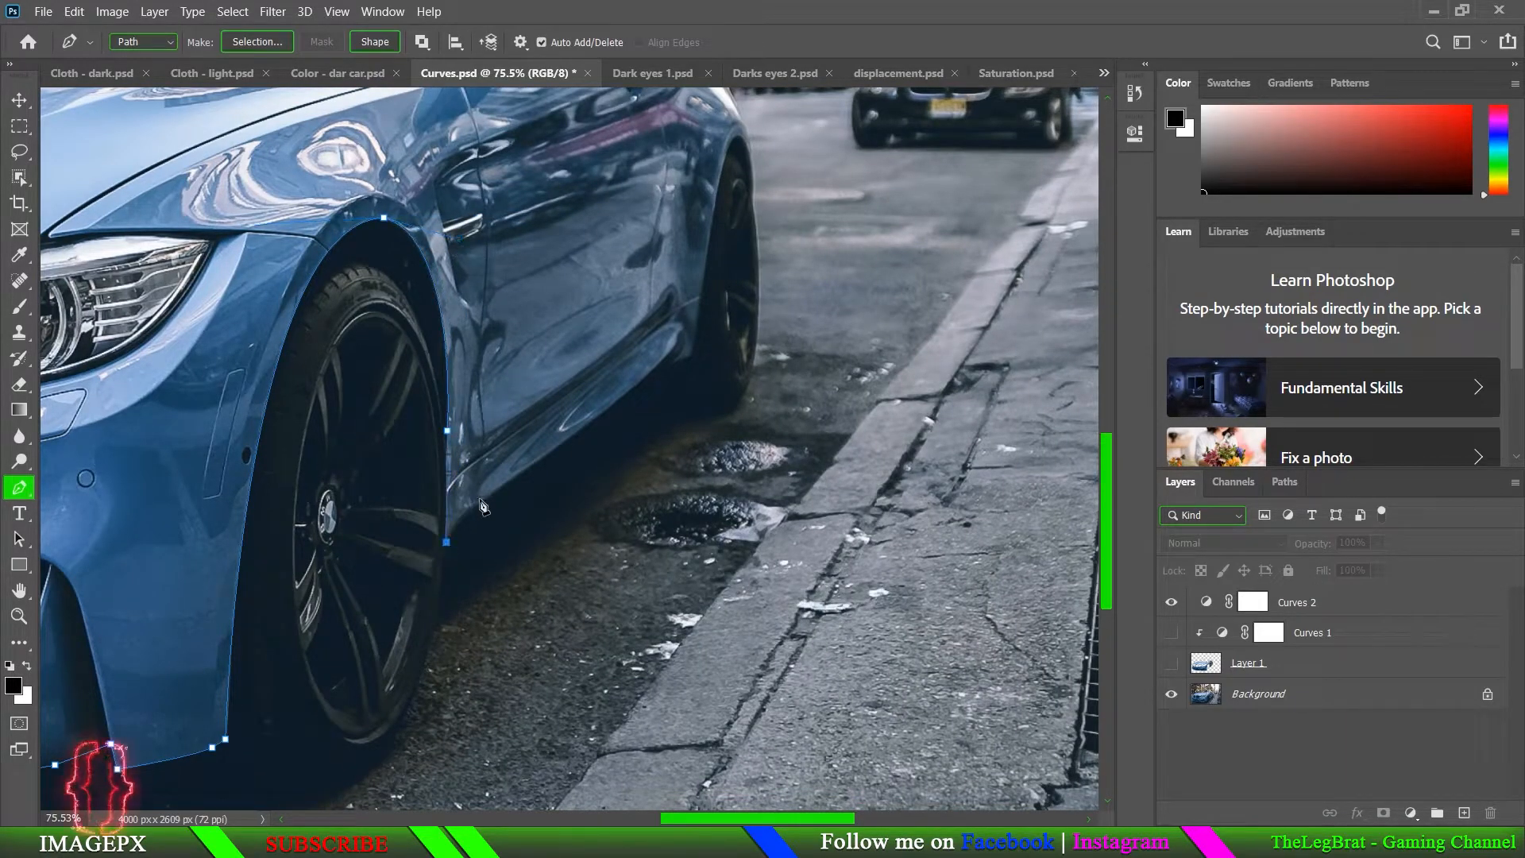
Step: Extend the path along the sill to the rear wheel and up around the rear wheel arch
left_click_drag(484, 499, 509, 492)
left_click(675, 361)
left_click_drag(691, 366, 449, 586)
mouse_move(510, 406)
left_mouse_down()
mouse_move(516, 380)
mouse_move(521, 488)
mouse_move(491, 418)
left_mouse_up()
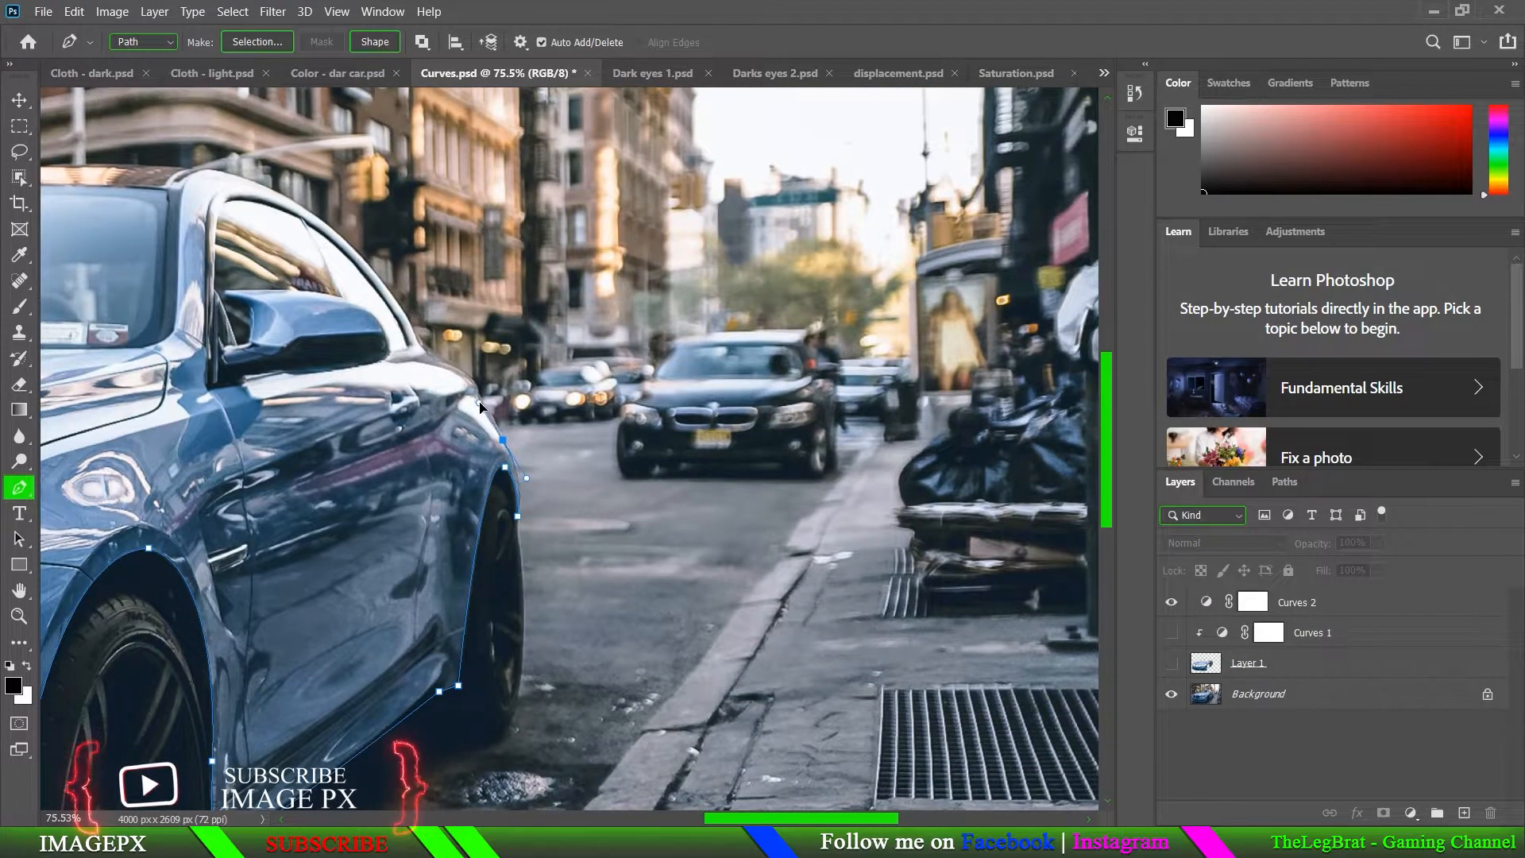
Step: Continue the path over the rear fender and up the rear edge of the side windows towards the roof
left_click(477, 395)
scroll(476, 392, "up", 3)
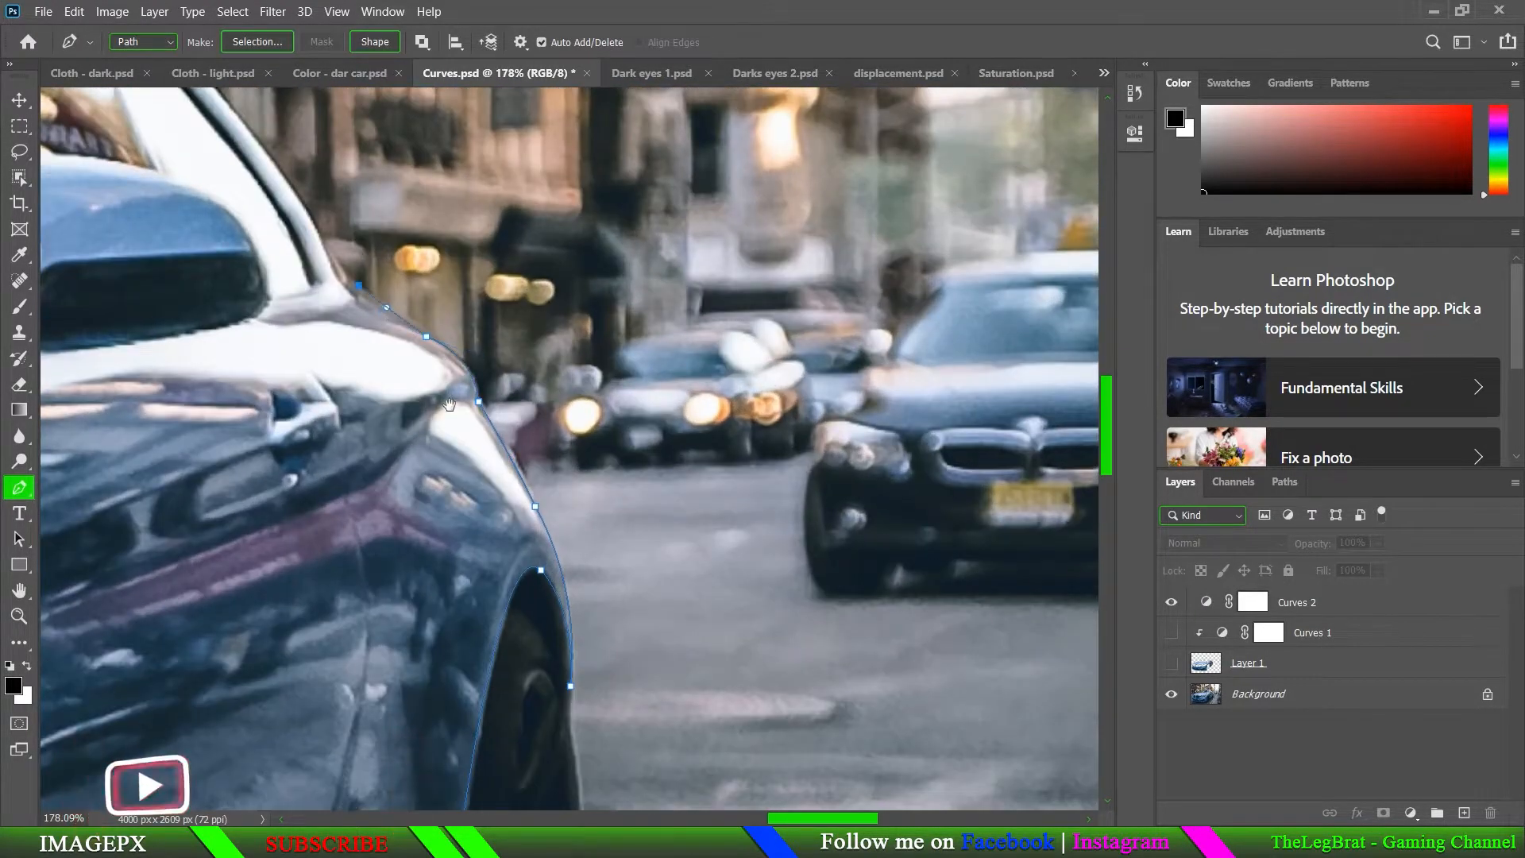
scroll(397, 333, "down", 3)
left_click(341, 307)
left_click_drag(317, 310, 839, 408)
left_click(267, 298)
Step: Trace the path forward across the roofline and down the far edge of the windshield
left_click(550, 411)
left_click_drag(550, 412, 723, 414)
left_click(355, 468)
left_click_drag(354, 469, 727, 401)
left_click(601, 433)
left_click_drag(555, 516, 524, 542)
Step: Carry the path from the windshield base along the far edge of the hood with curved anchor points
left_click(436, 581)
left_click_drag(335, 597, 453, 600)
left_click(305, 629)
left_click_drag(306, 629, 692, 549)
left_click_drag(475, 632, 404, 685)
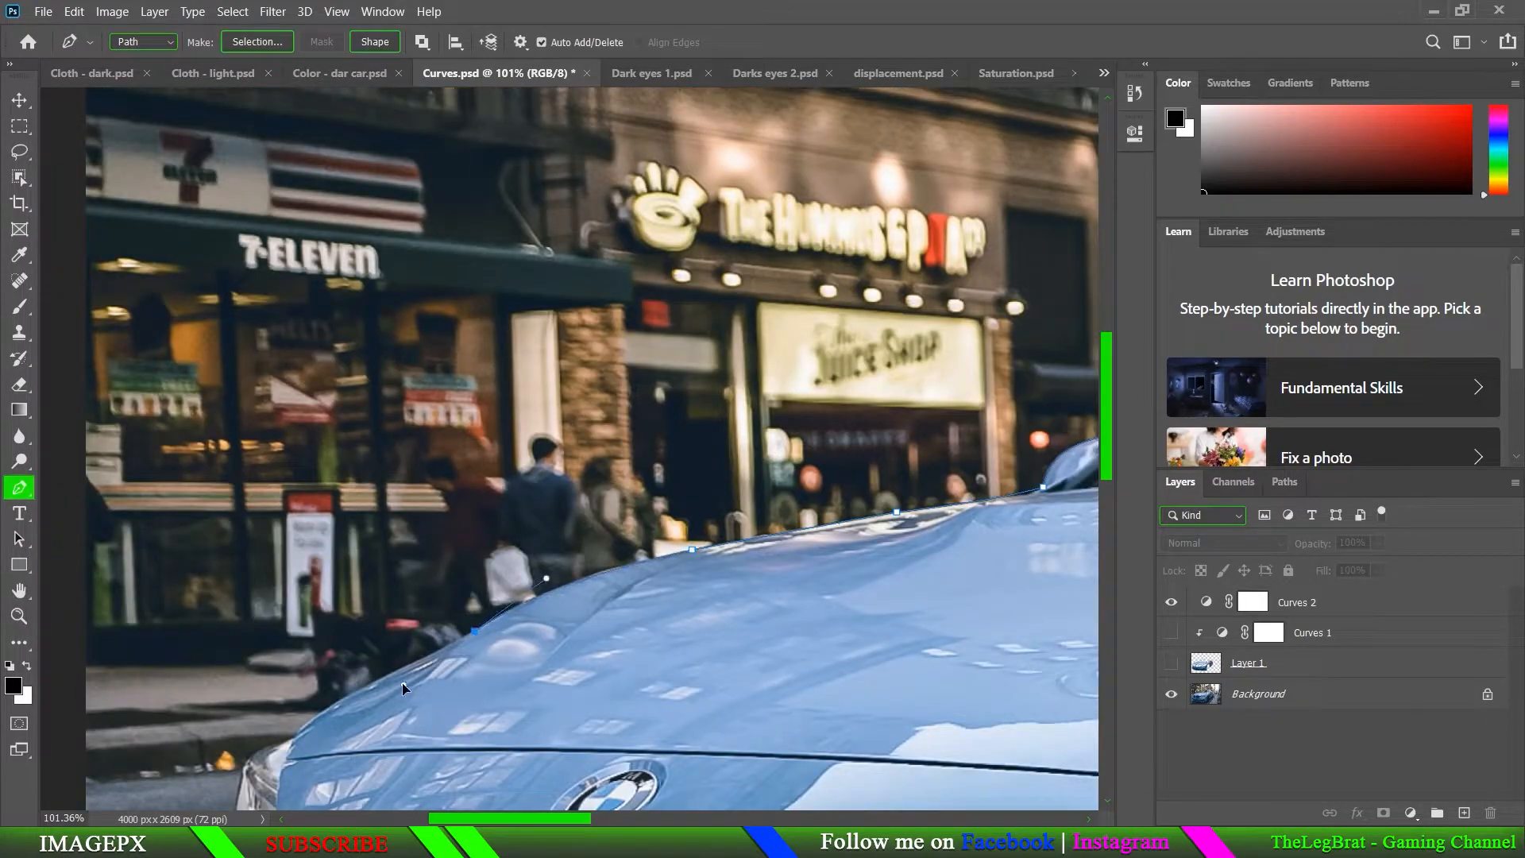
Step: Finish the path down the hood's front corner, around the left grille and headlight, and close it at its starting point
left_click_drag(434, 603, 534, 514)
left_click_drag(397, 641, 381, 665)
left_click(388, 671)
left_click_drag(382, 720, 513, 561)
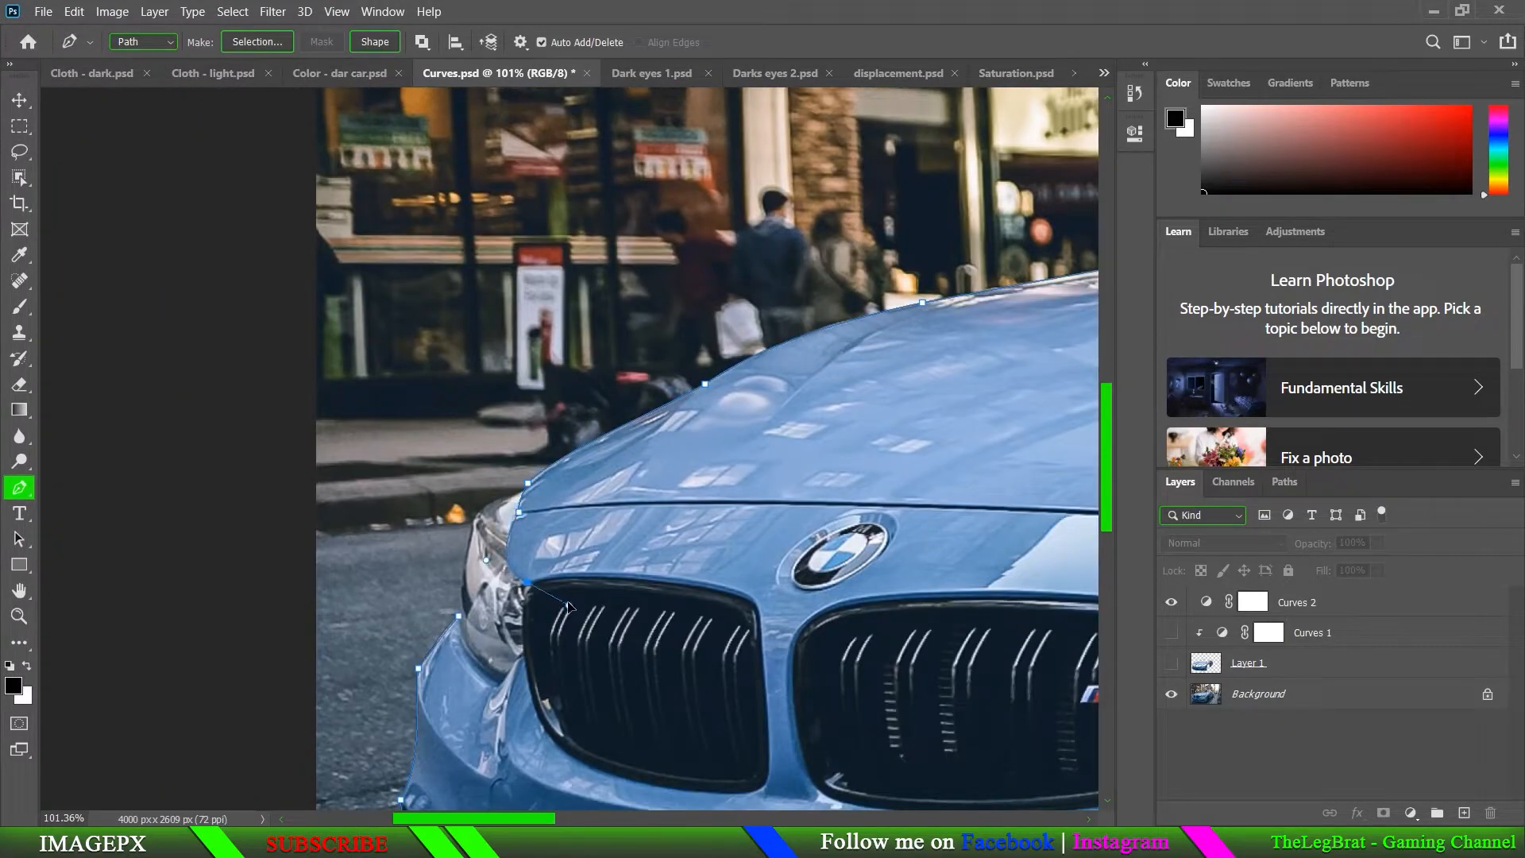
scroll(794, 632, "down", 3)
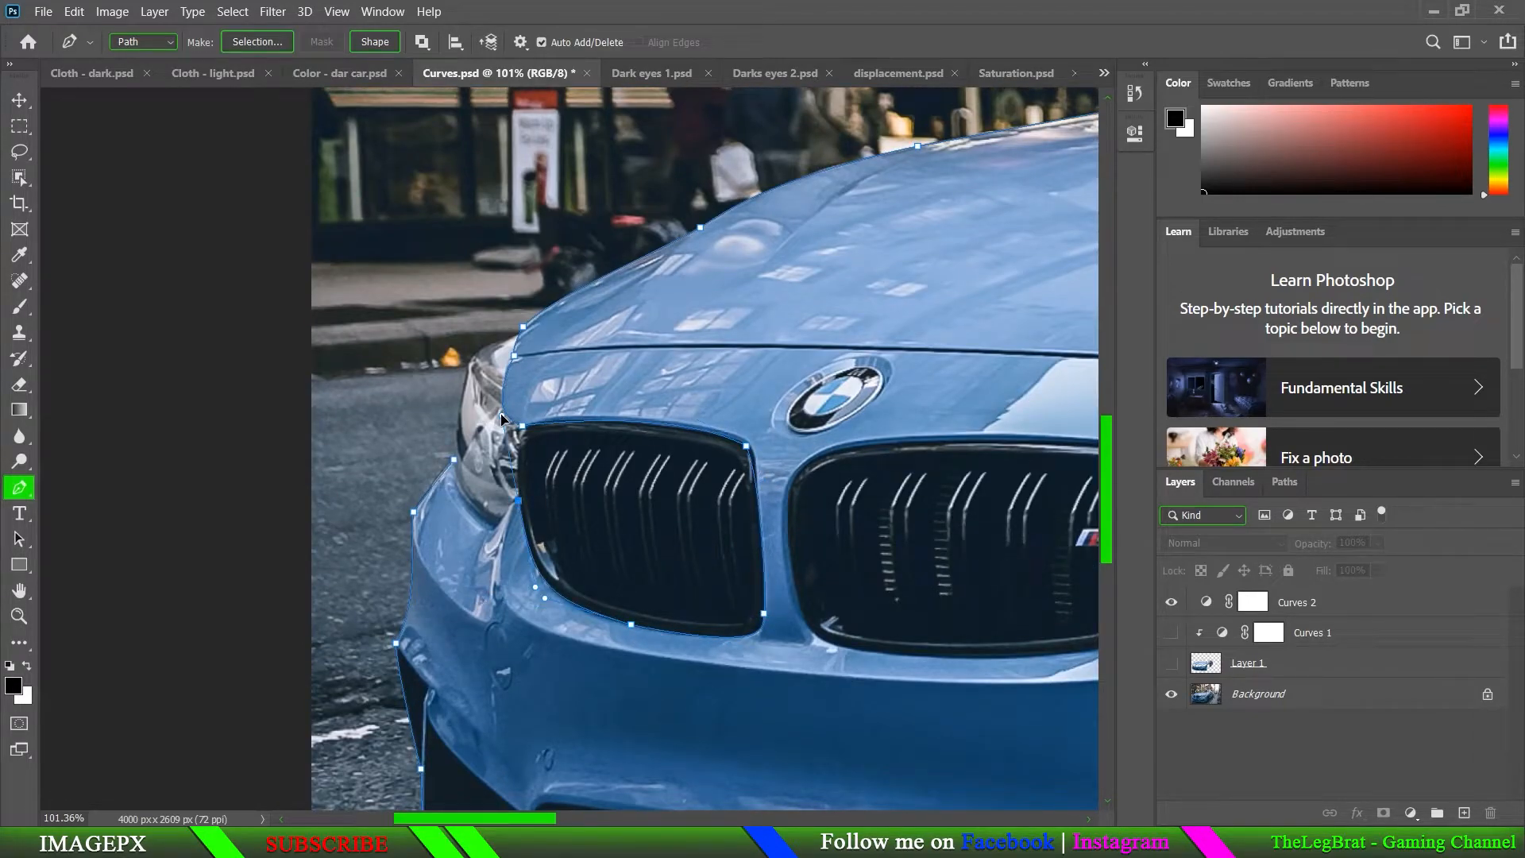
scroll(502, 528, "left", 3)
left_click(612, 476)
Step: Convert the closed car outline into a new selection with a 0-pixel feather
right_click(722, 629)
left_click(734, 360)
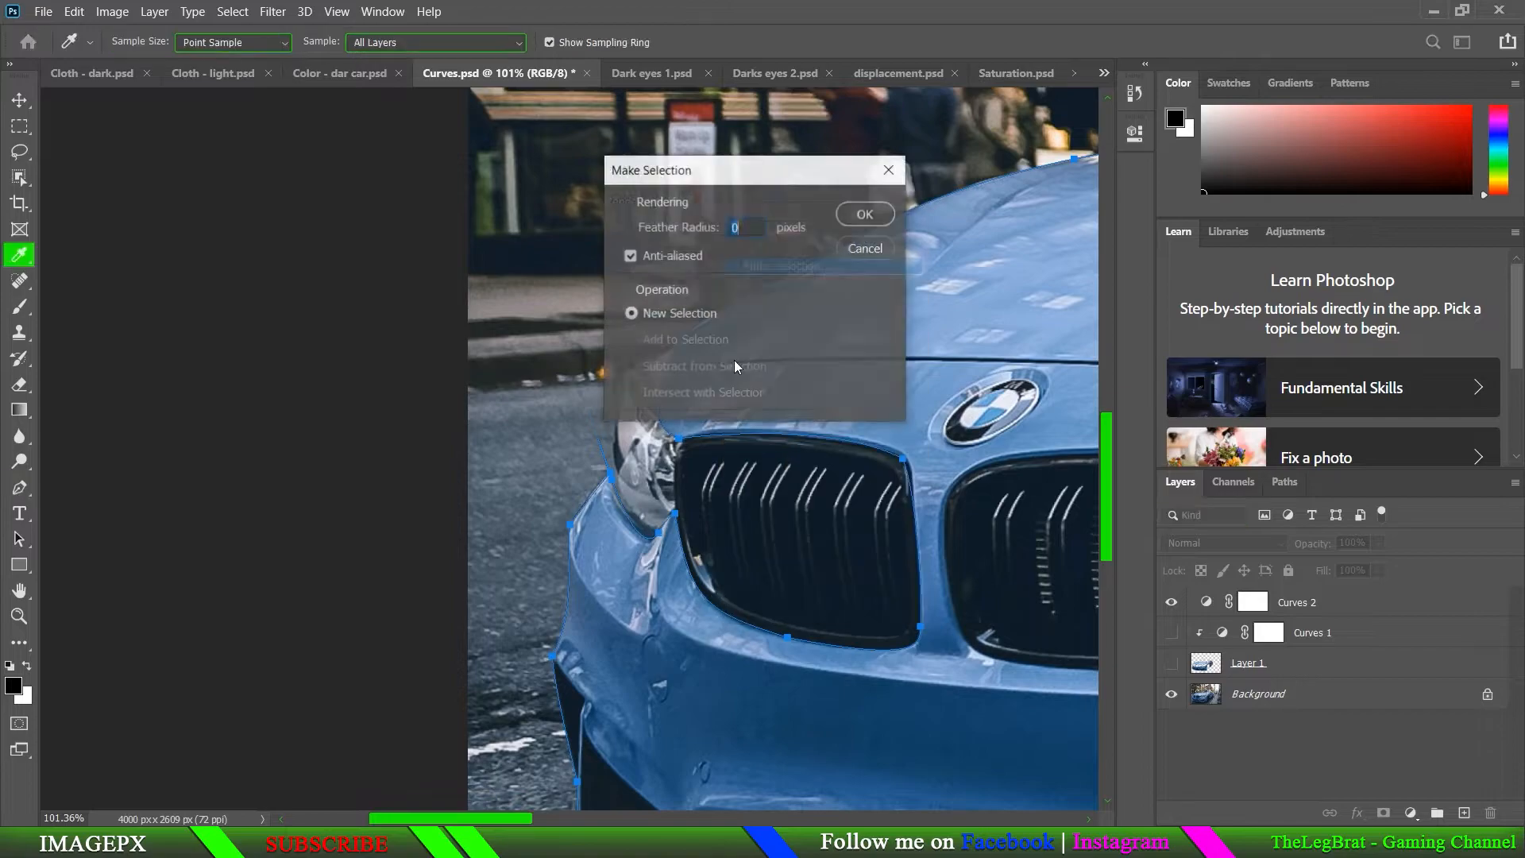
left_click(866, 216)
Step: Draw a small path around the stray sliver of selection sticking out above the bumper tip by the left headlight
scroll(874, 549, "down", 2)
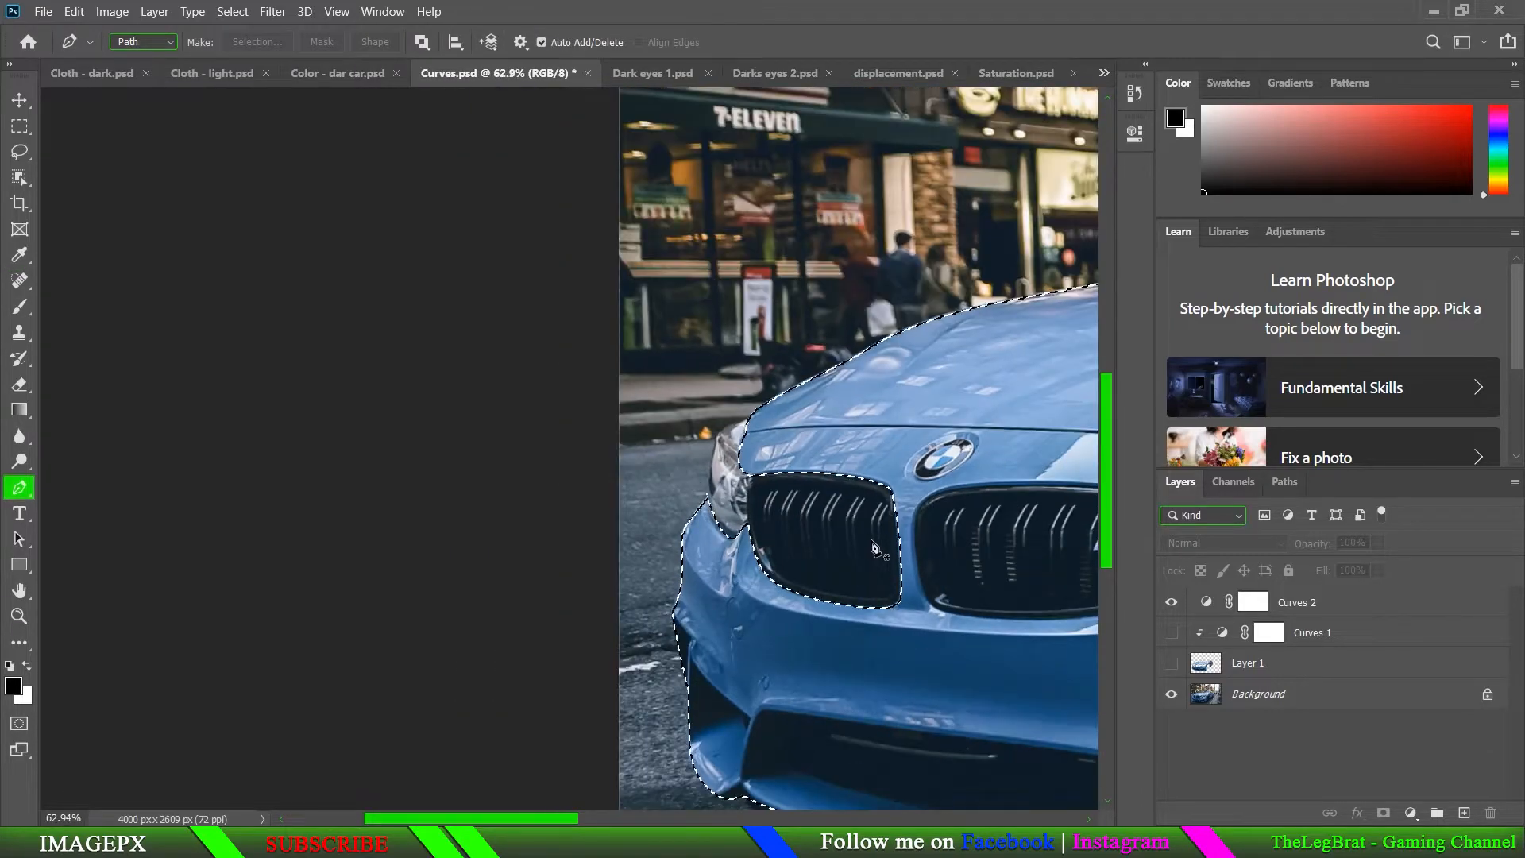
scroll(747, 548, "up", 2)
scroll(719, 560, "up", 2)
scroll(719, 563, "up", 10)
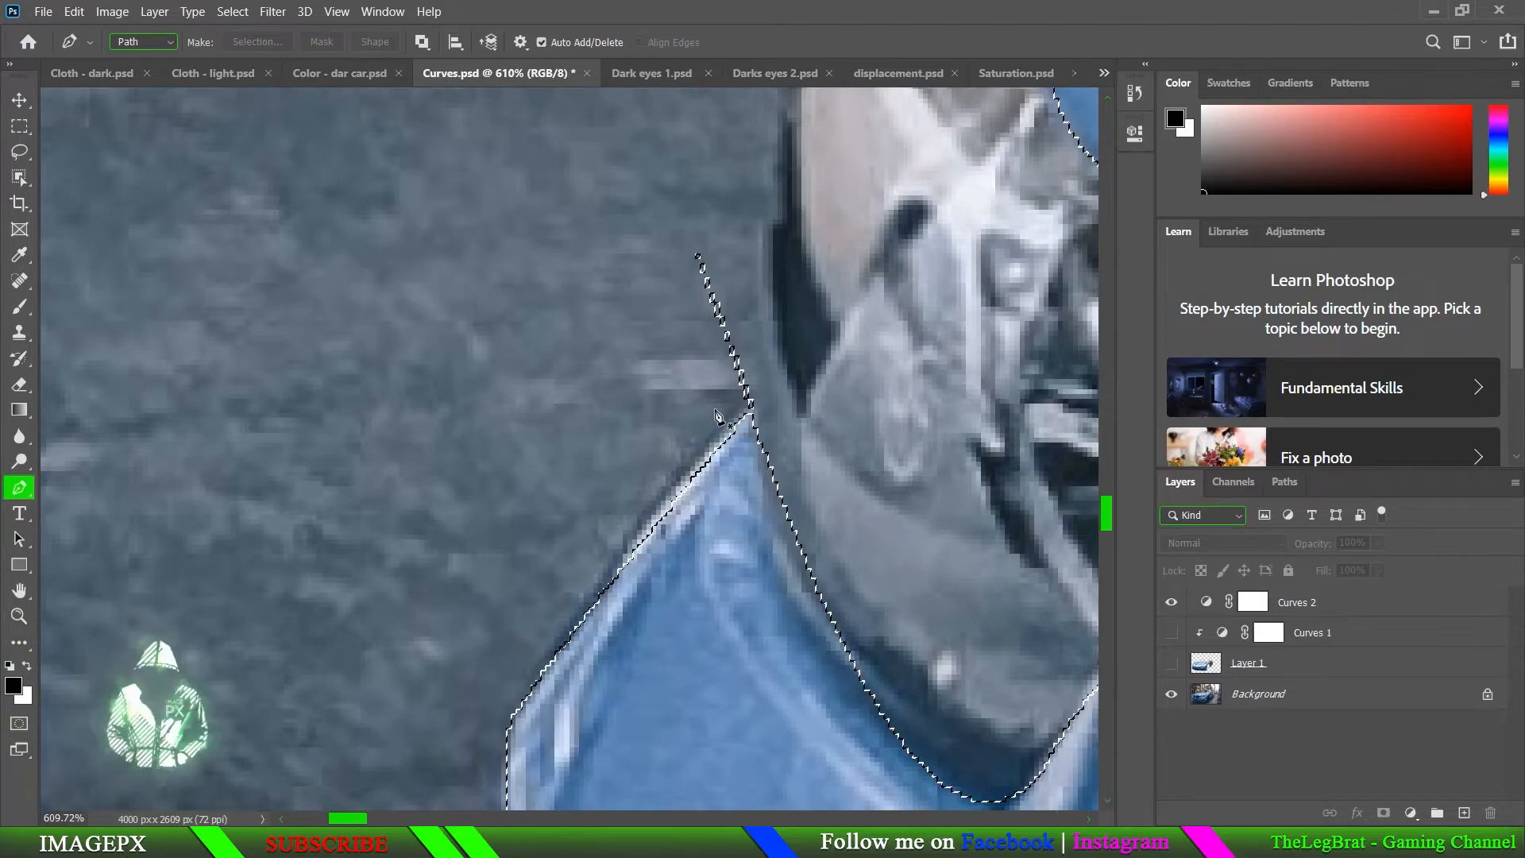
left_click_drag(746, 411, 778, 413)
left_click_drag(671, 215, 734, 272)
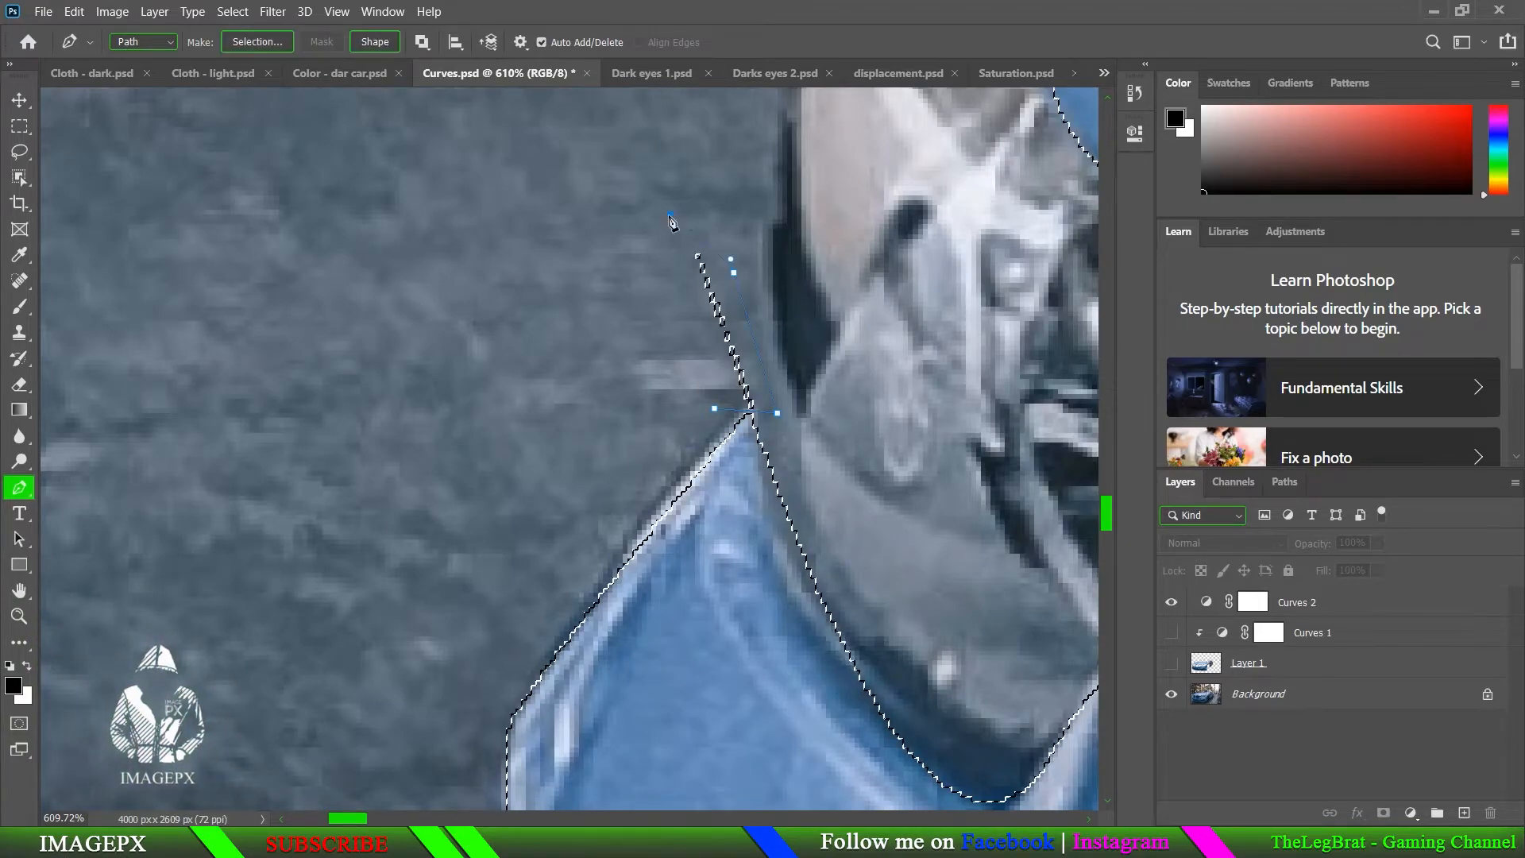
Step: Subtract the small path from the selection with a 0-pixel feather
right_click(729, 362)
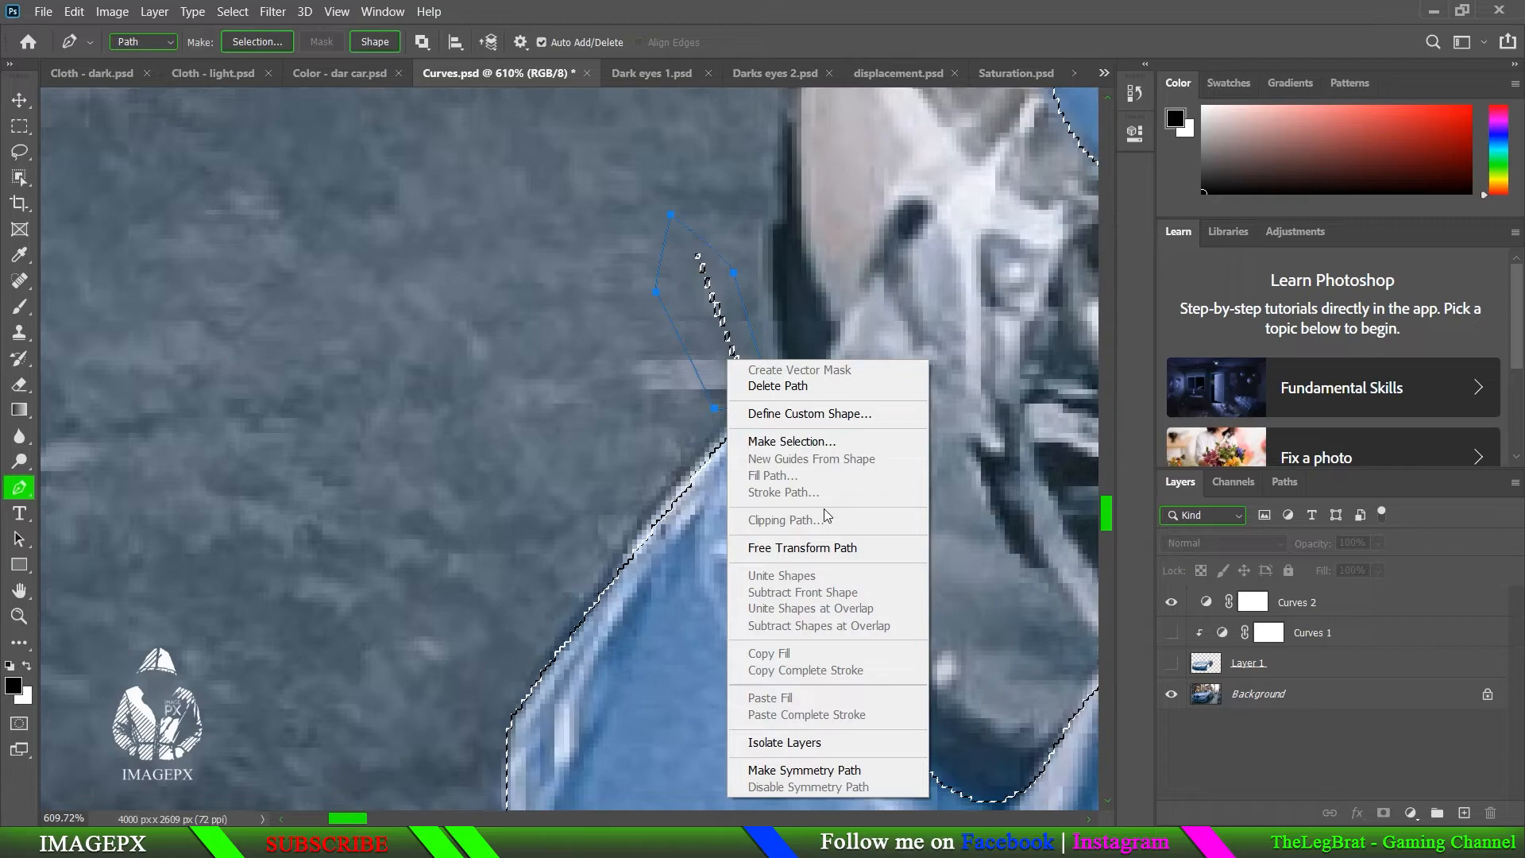
left_click(795, 441)
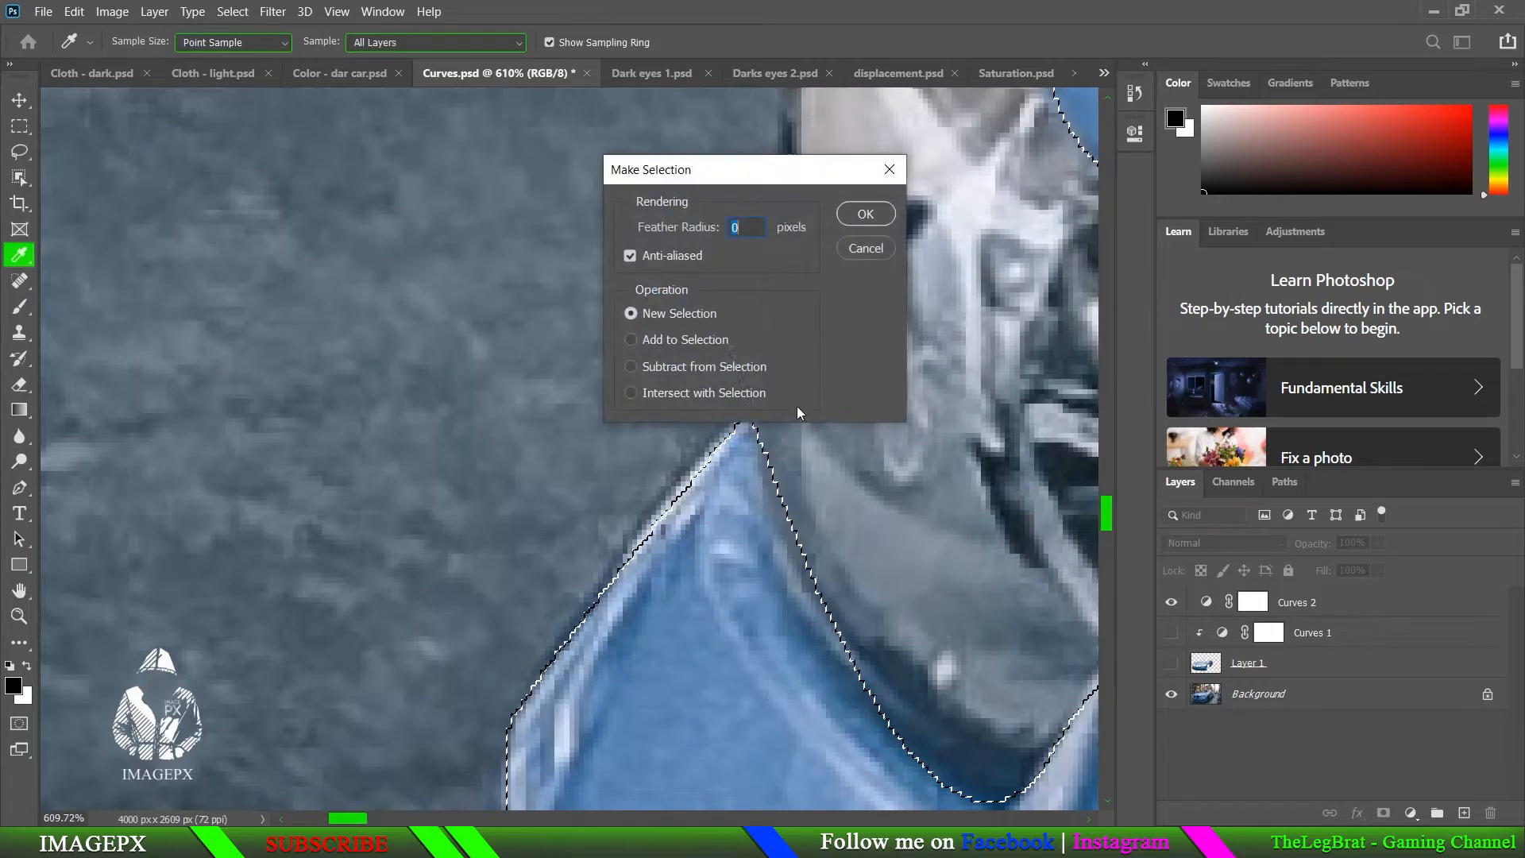
left_click(688, 365)
left_click(863, 214)
scroll(896, 439, "down", 14)
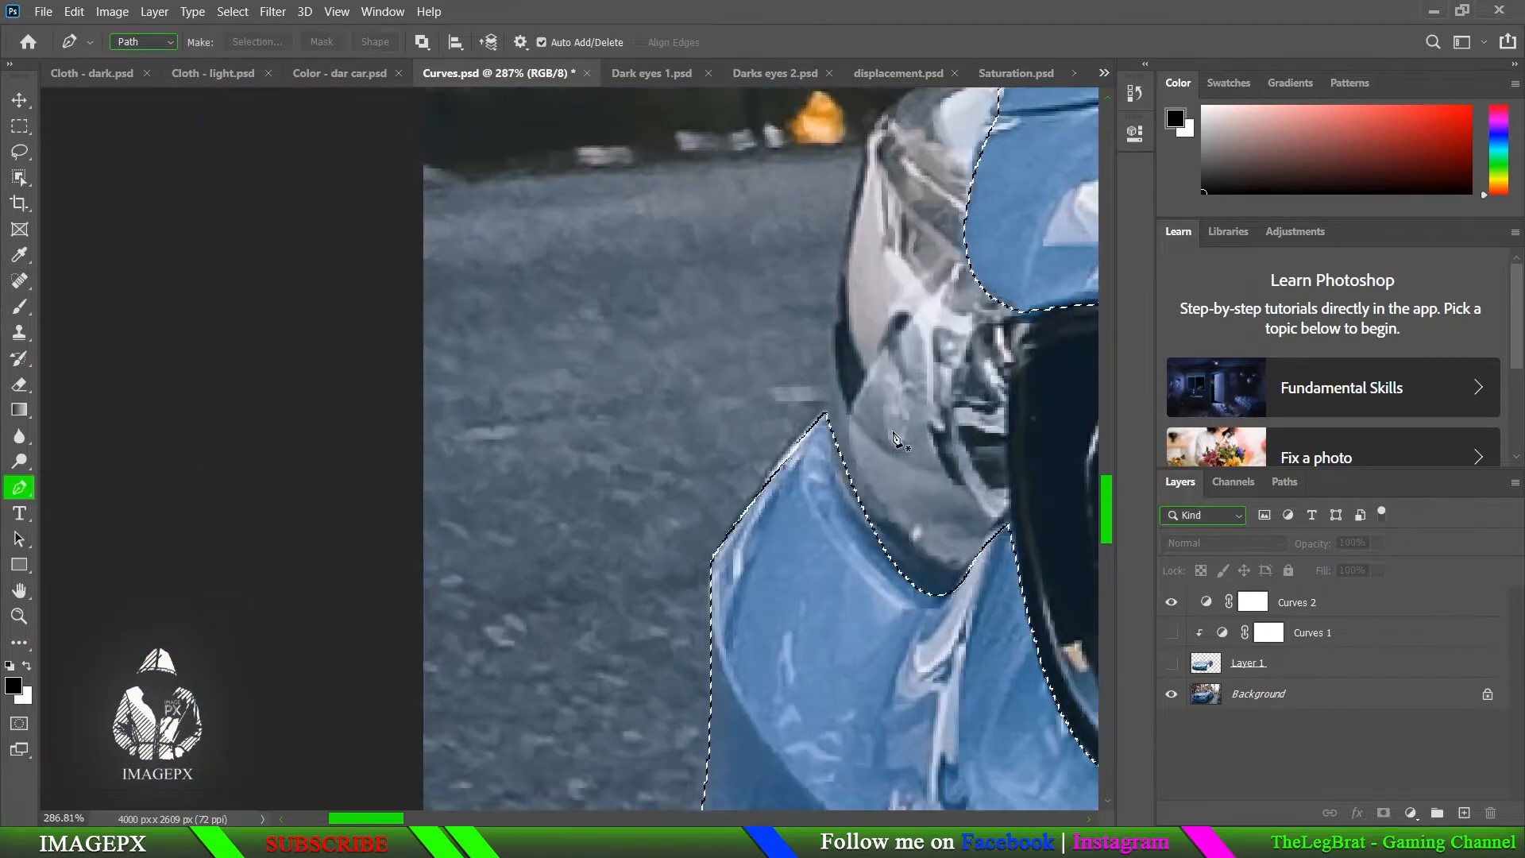
Step: Start a path at the right grille's upper right corner and trace its top, left side and lower left curve
left_click_drag(969, 471, 643, 567)
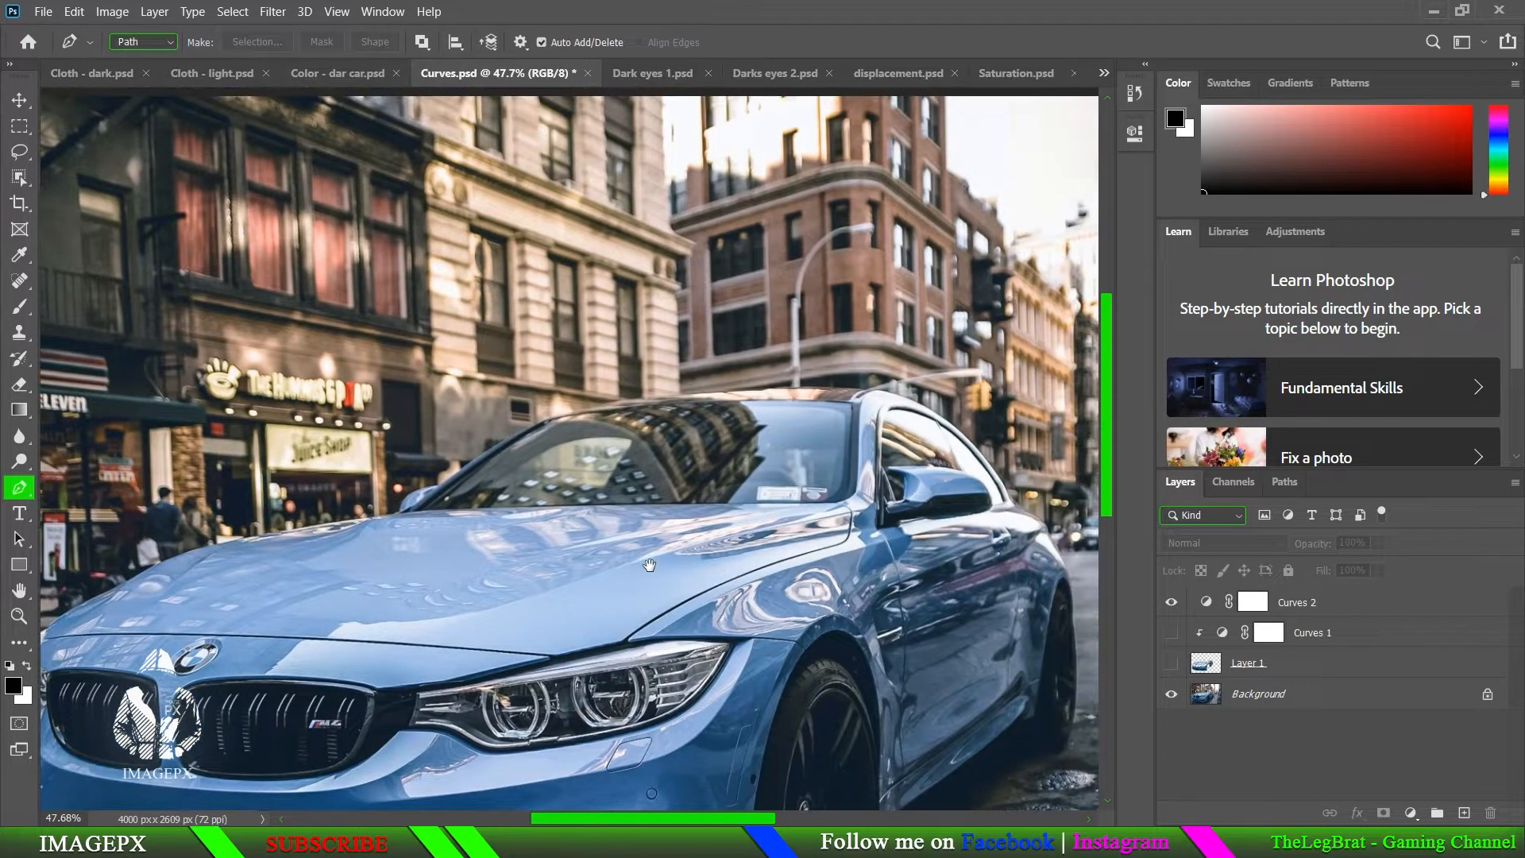
scroll(415, 657, "up", 8)
left_click_drag(294, 697, 633, 386)
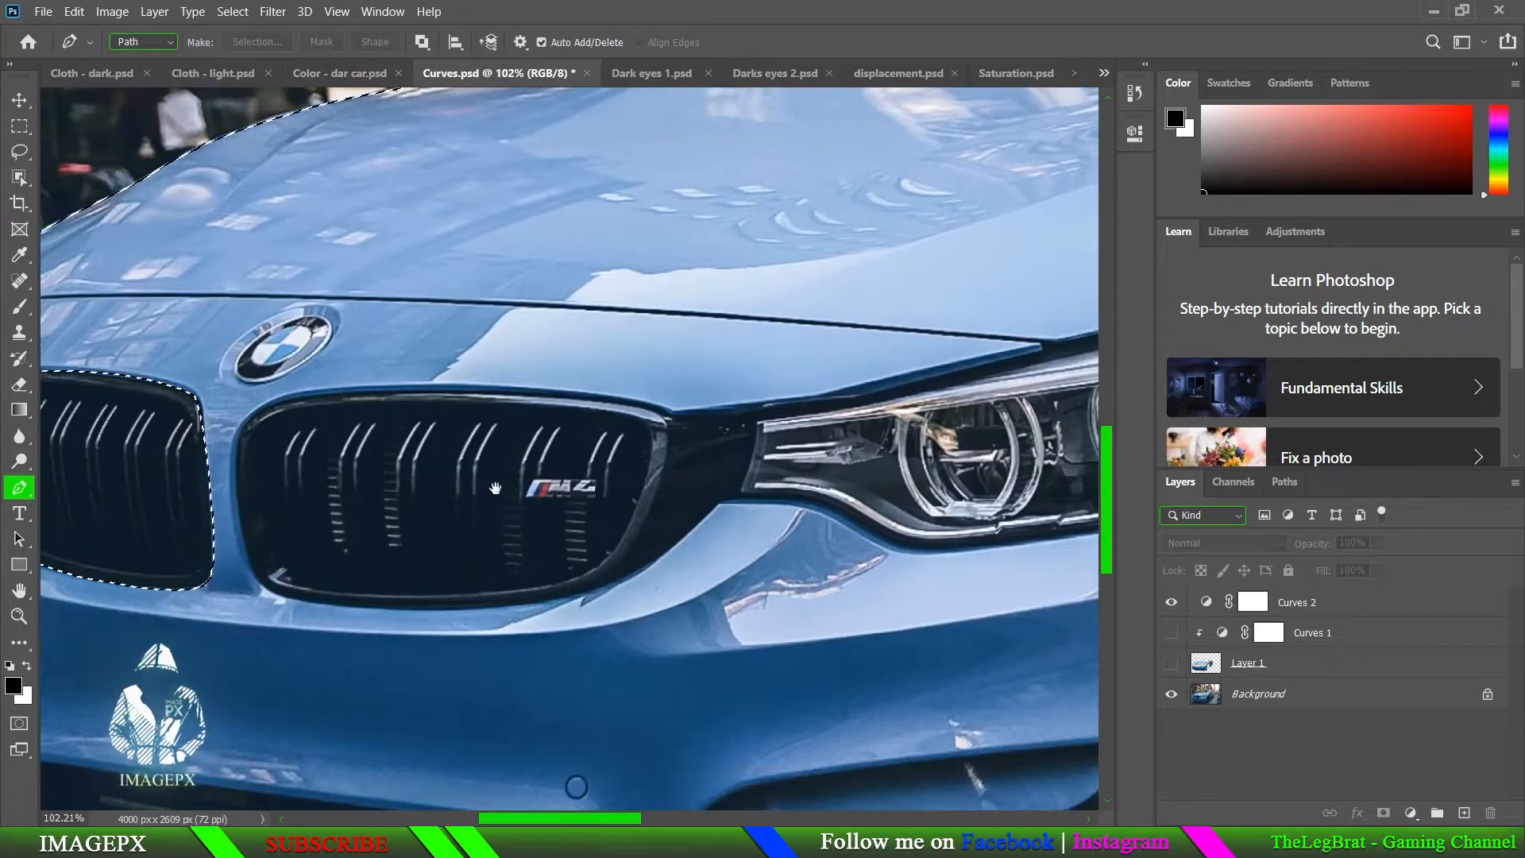
left_click_drag(491, 487, 615, 466)
scroll(749, 447, "up", 1)
scroll(748, 447, "up", 1)
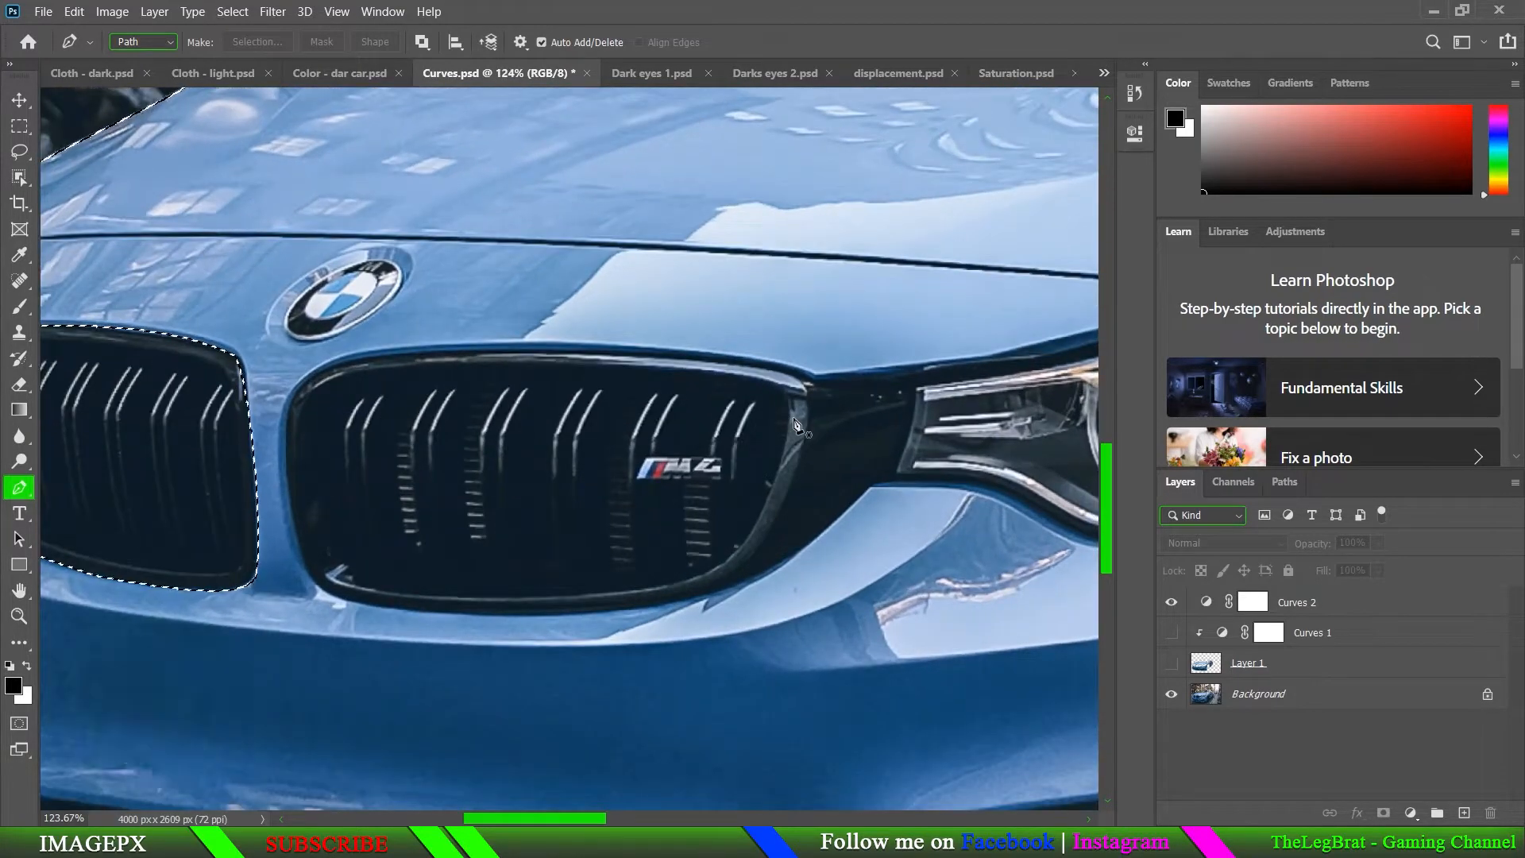
scroll(820, 378, "up", 1)
left_click(818, 371)
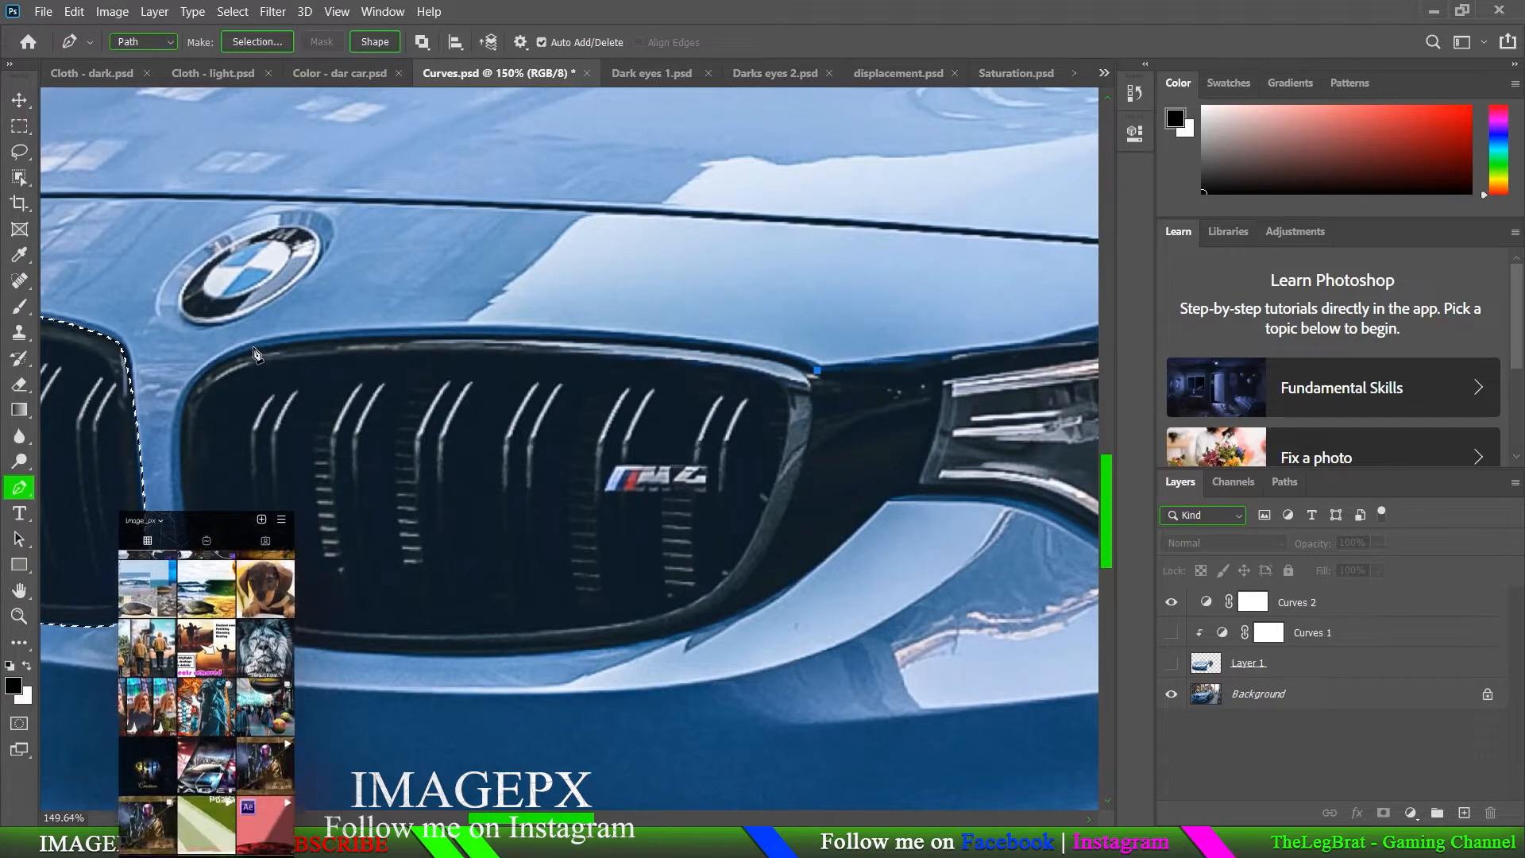
left_click_drag(270, 357, 232, 361)
left_click_drag(231, 434, 236, 462)
left_click_drag(243, 474, 229, 380)
left_click_drag(321, 551, 442, 554)
left_click_drag(222, 368, 218, 370, "ctrl")
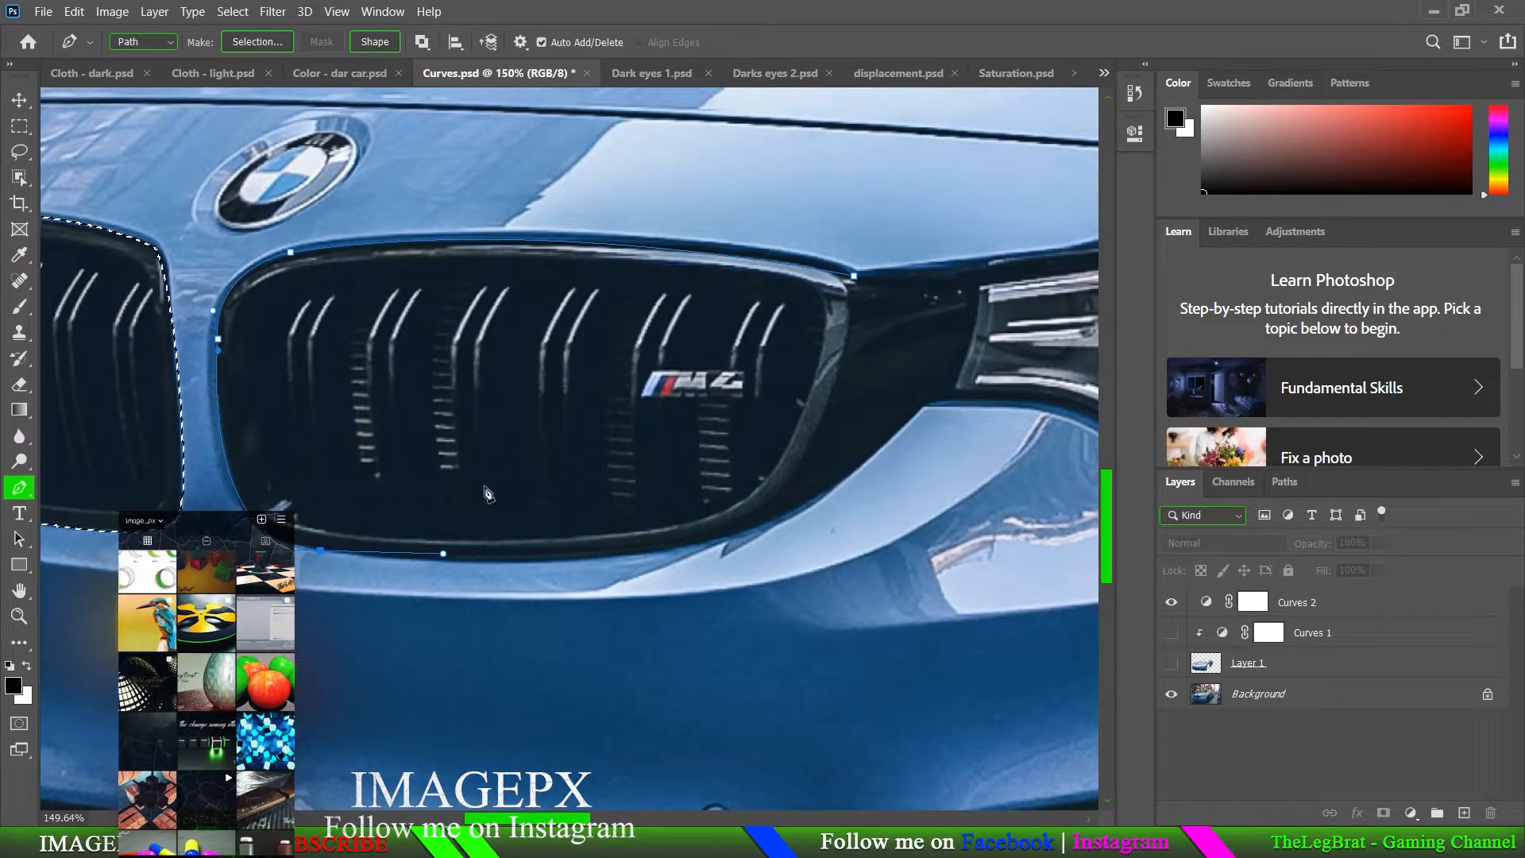
Step: Continue the path along the right grille's lower edge and up to the inner corner below the right headlight
left_click_drag(655, 553, 750, 536)
left_click_drag(443, 553, 445, 561, "ctrl")
left_click_drag(596, 522, 327, 606)
left_click_drag(655, 493, 759, 390)
left_click(655, 492, "alt")
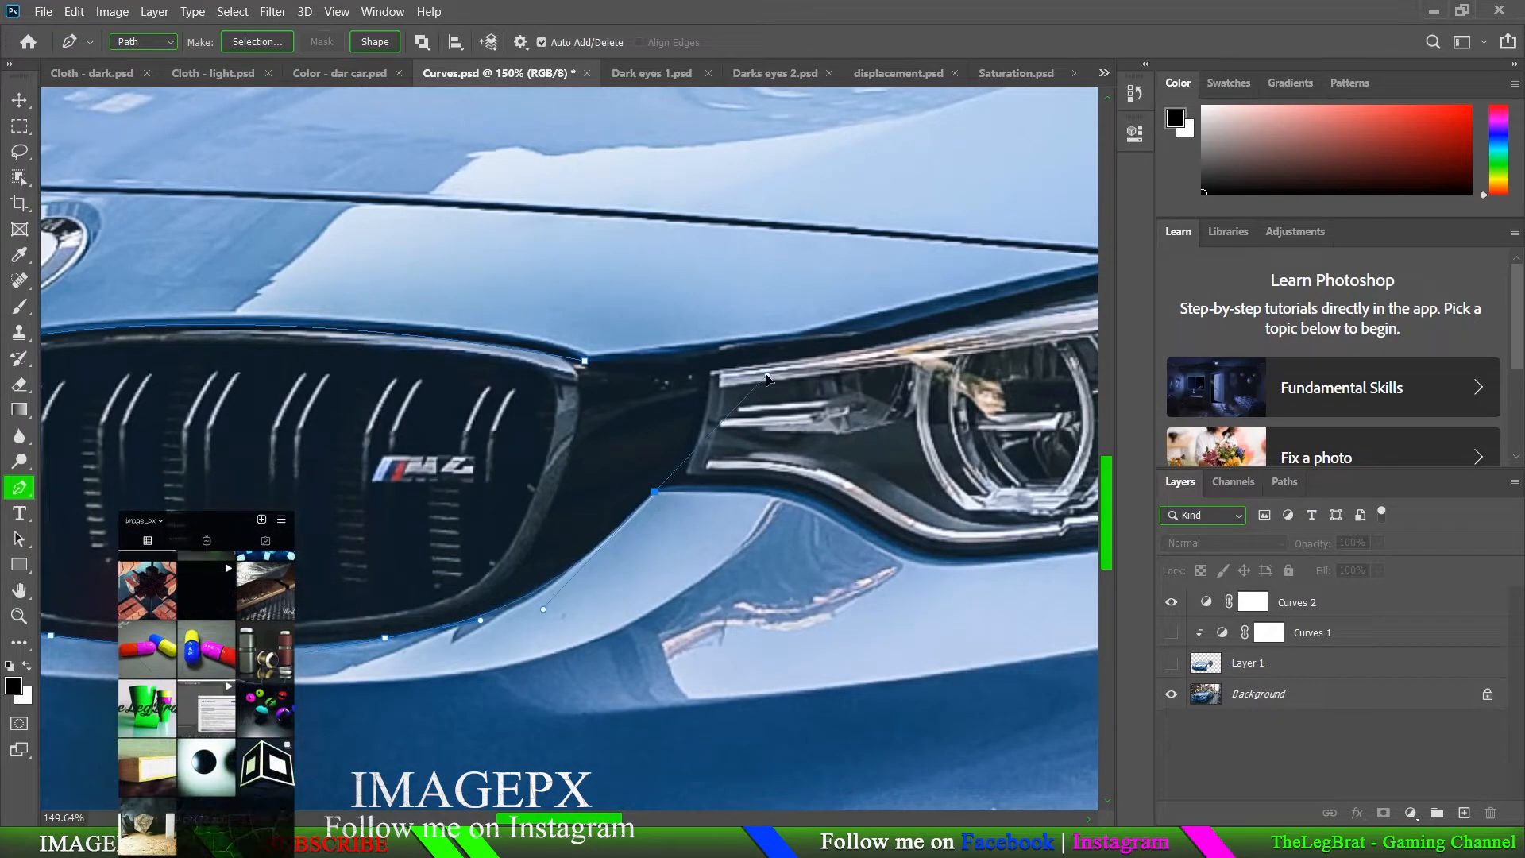
Step: Trace the path along the right headlight's lower edge and up to its outer tip
left_click_drag(793, 496, 847, 507)
left_click_drag(890, 512, 534, 444)
left_click(543, 480)
left_click_drag(797, 474, 627, 658)
left_click(716, 628)
left_click_drag(942, 380, 1040, 170)
Step: Bring the path back along the right headlight's upper edge and close it at the grille's corner
left_click_drag(901, 373, 907, 372)
left_click(649, 366)
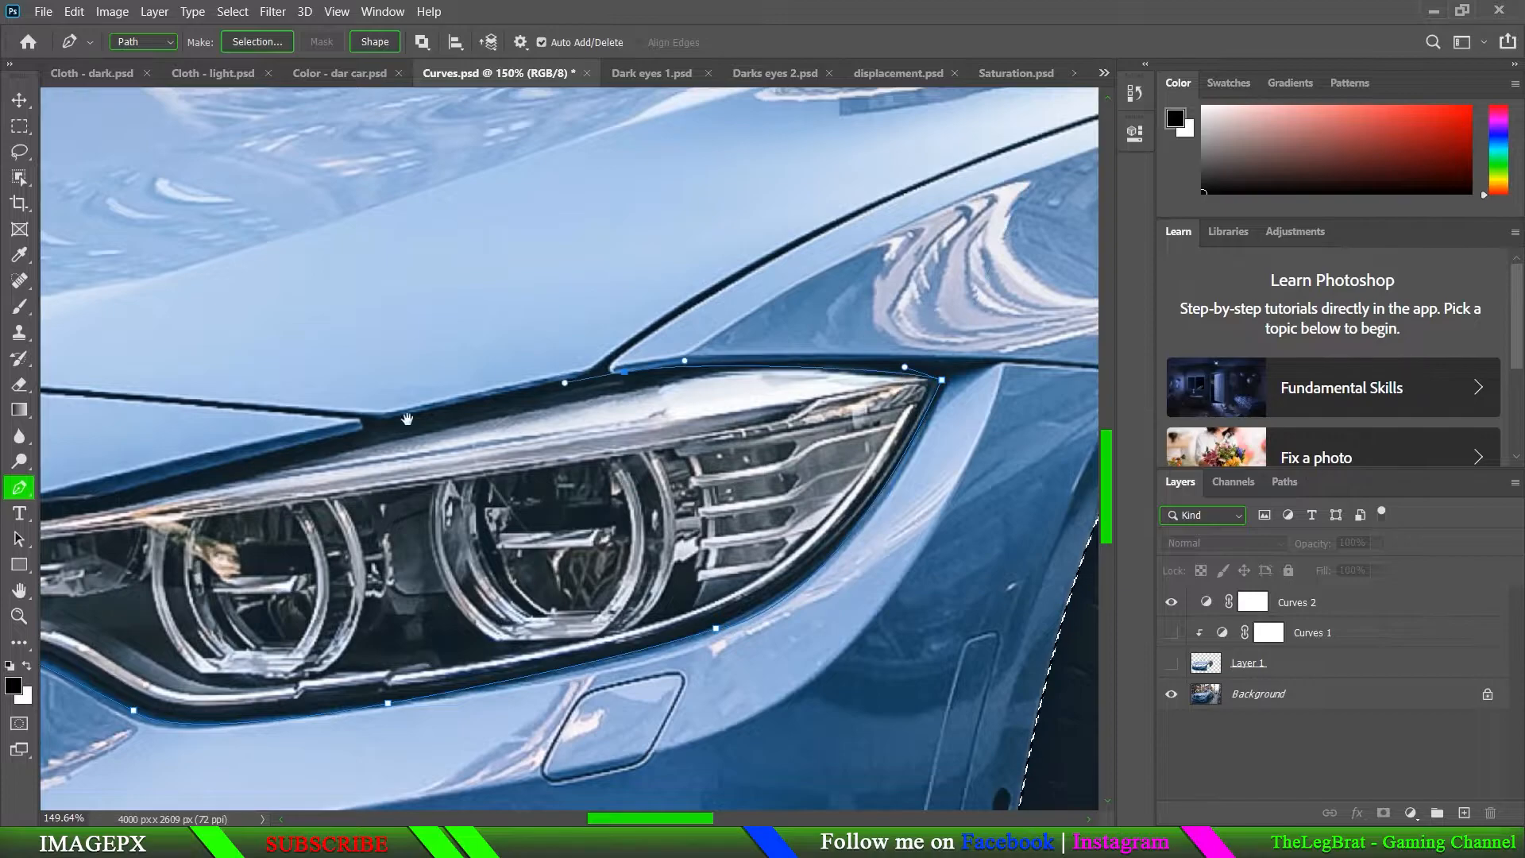
left_click(263, 460)
left_click_drag(263, 459, 885, 400)
left_click(674, 448)
scroll(508, 516, "down", 7)
Step: Subtract the grille and headlight path from the car selection with a 0-pixel feather
right_click(582, 512)
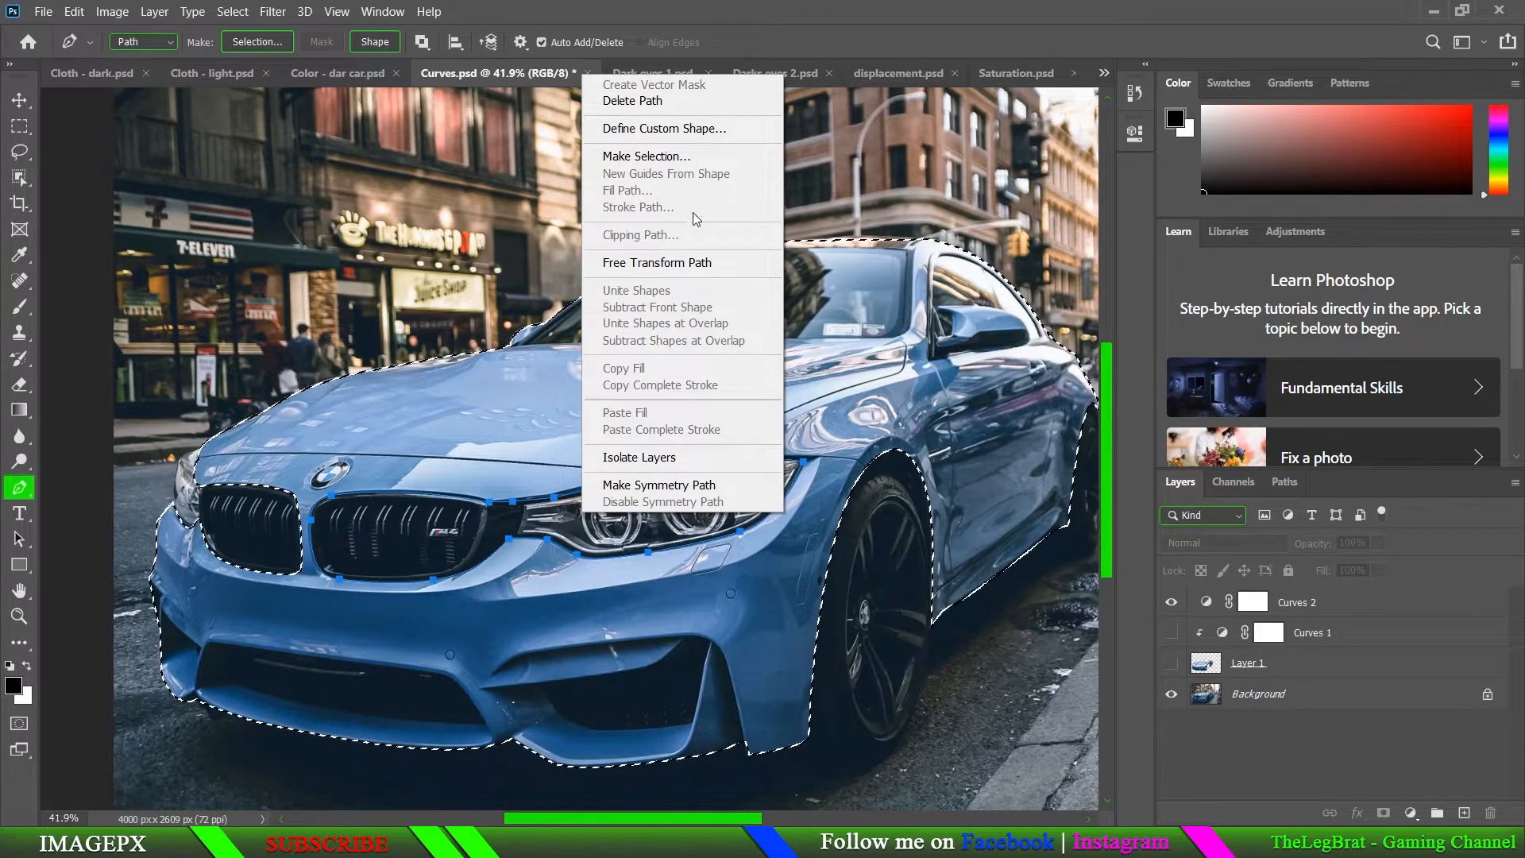
left_click(646, 157)
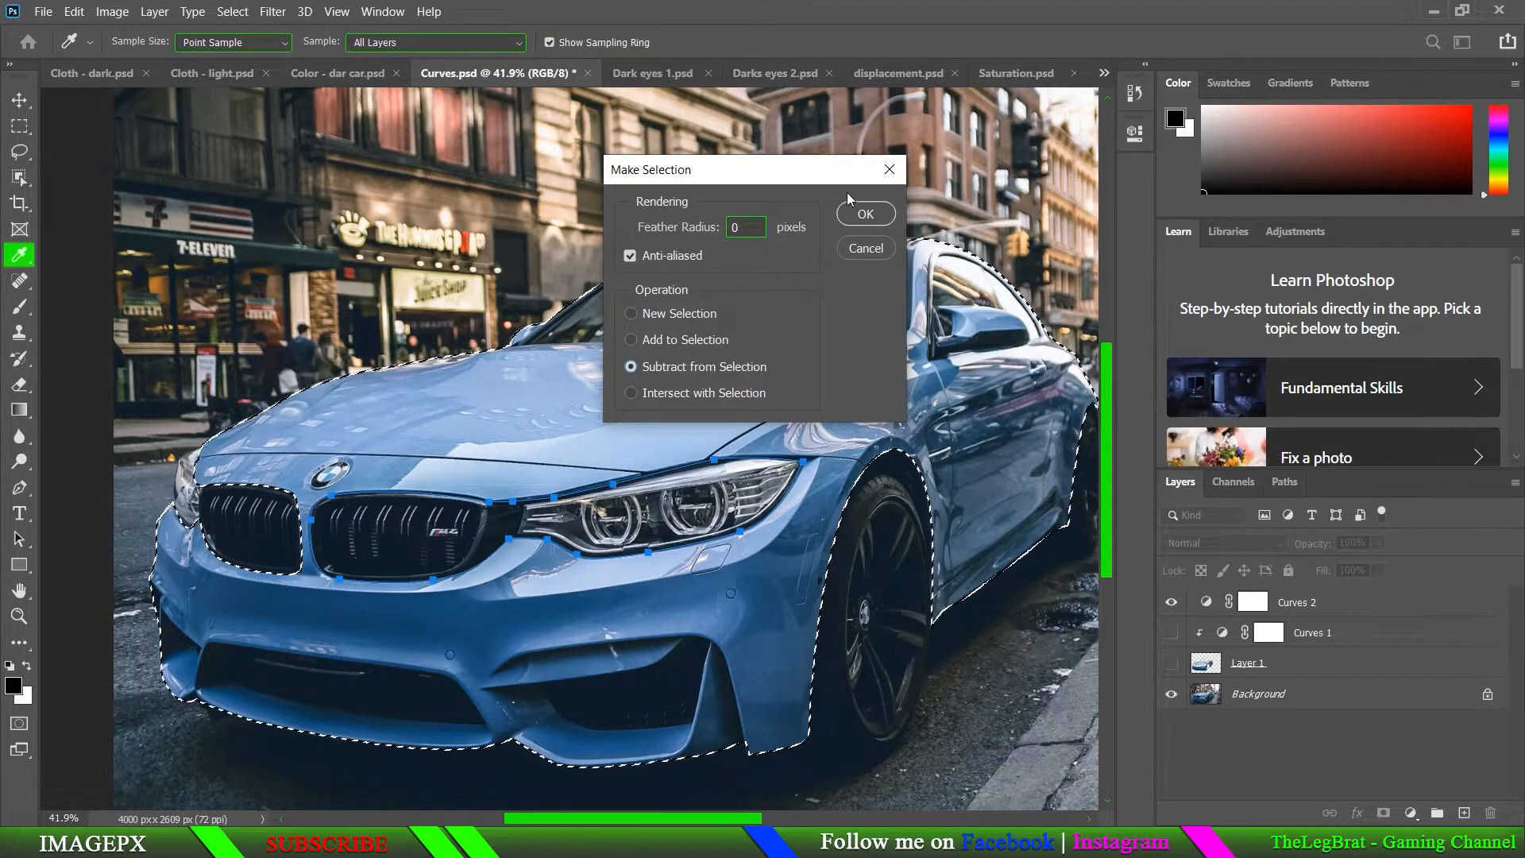
left_click(865, 214)
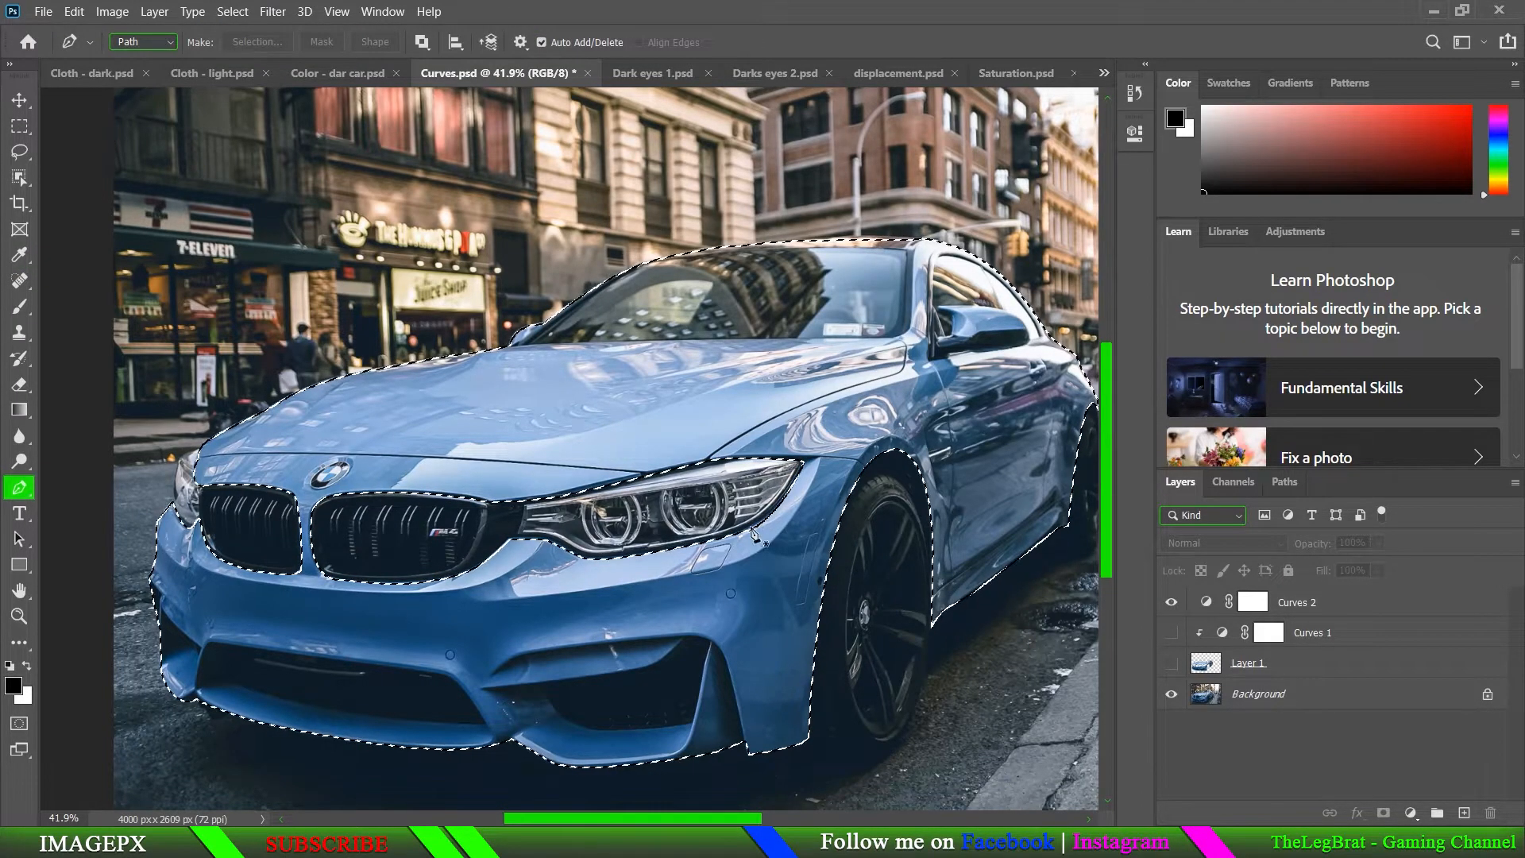
Step: Trace a closed path around the outer rim of the BMW emblem on the hood
scroll(247, 454, "up", 10)
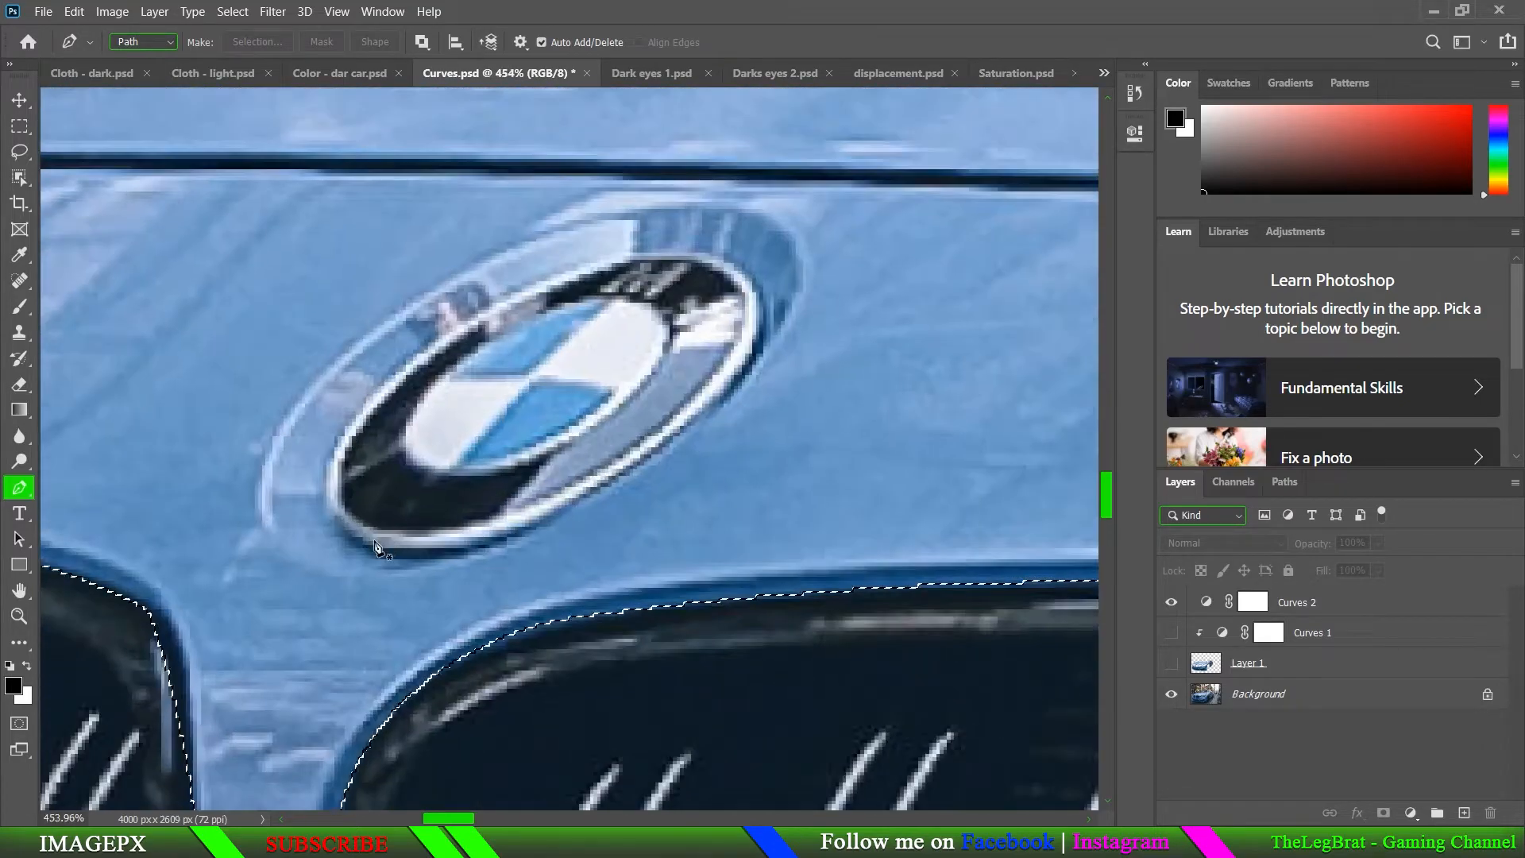
left_click(366, 544)
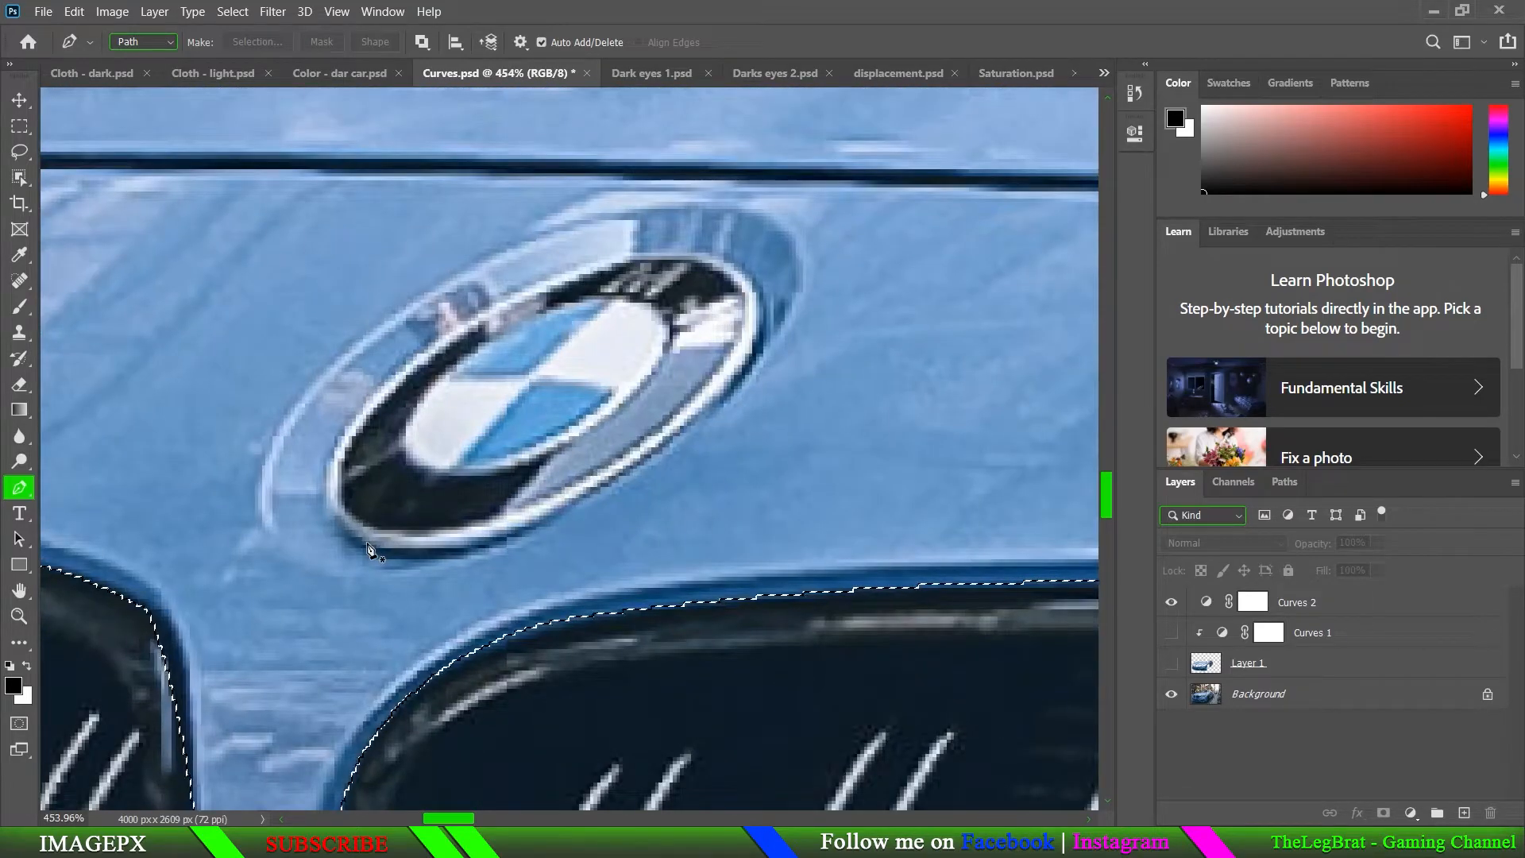
left_click_drag(490, 310, 532, 291)
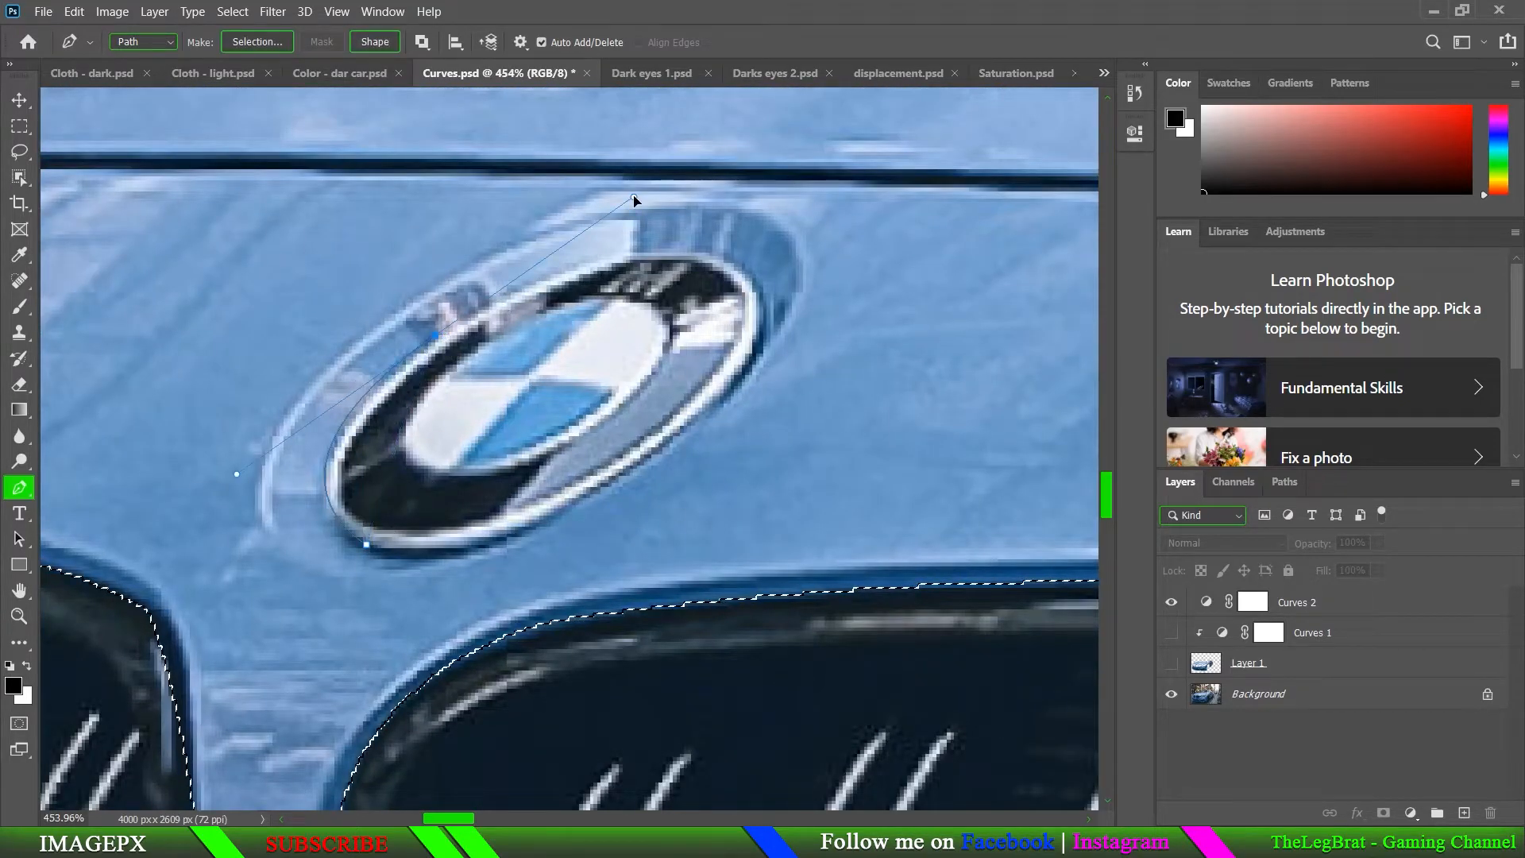
left_click_drag(765, 279, 804, 297)
left_click_drag(633, 464, 534, 504)
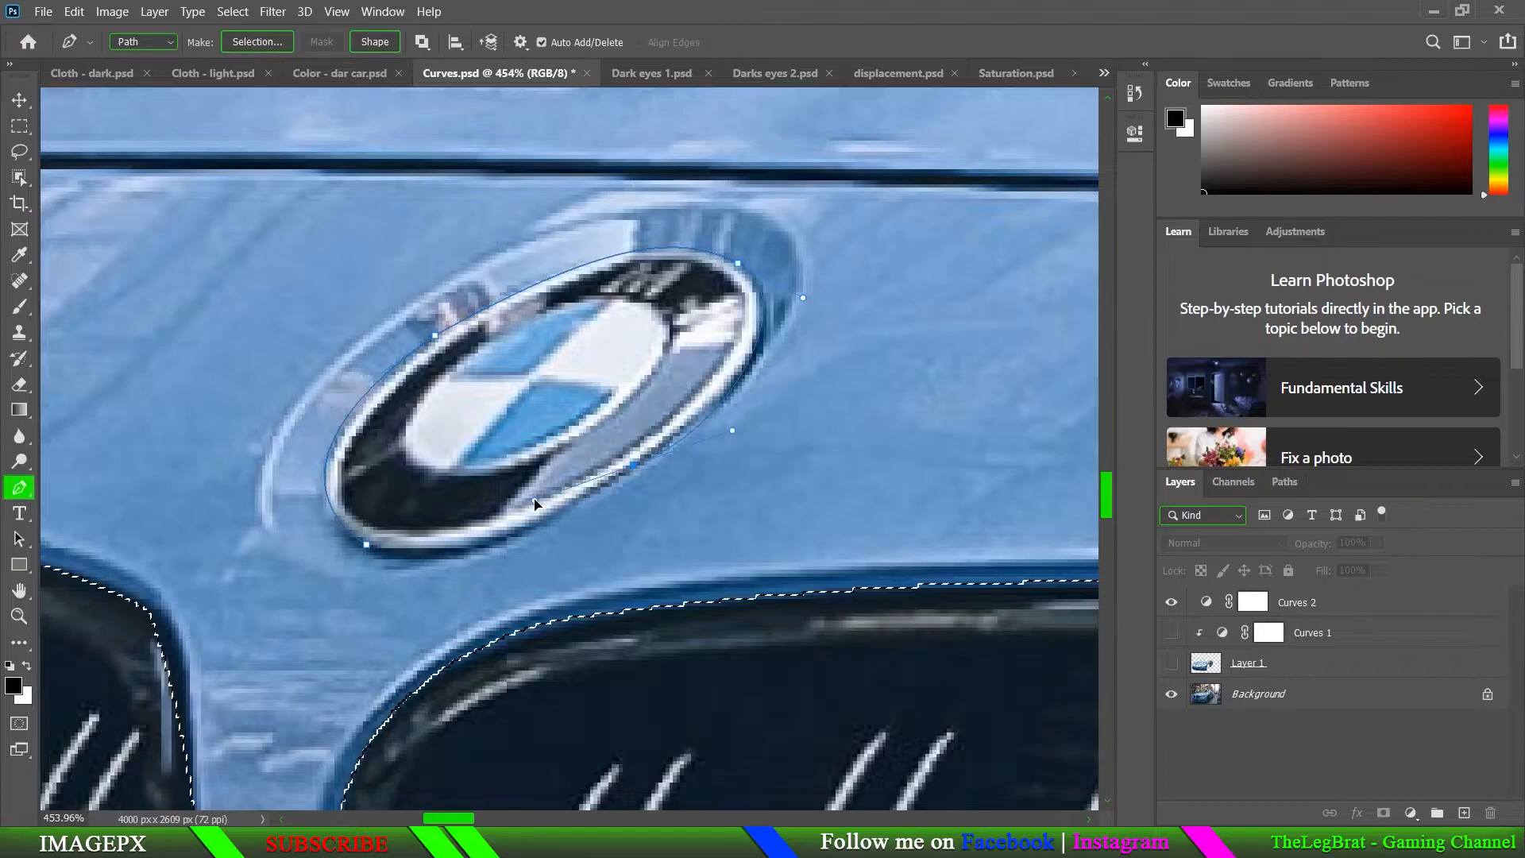
left_click(366, 544)
Step: Convert the emblem path to a selection and subtract it from the car selection
right_click(594, 391)
left_click(707, 468)
left_click(874, 213)
Step: Start a path at the windshield's lower-left corner, trace its lower edge and continue up the right pillar to the upper corner
scroll(629, 469, "down", 10)
scroll(628, 469, "up", 5)
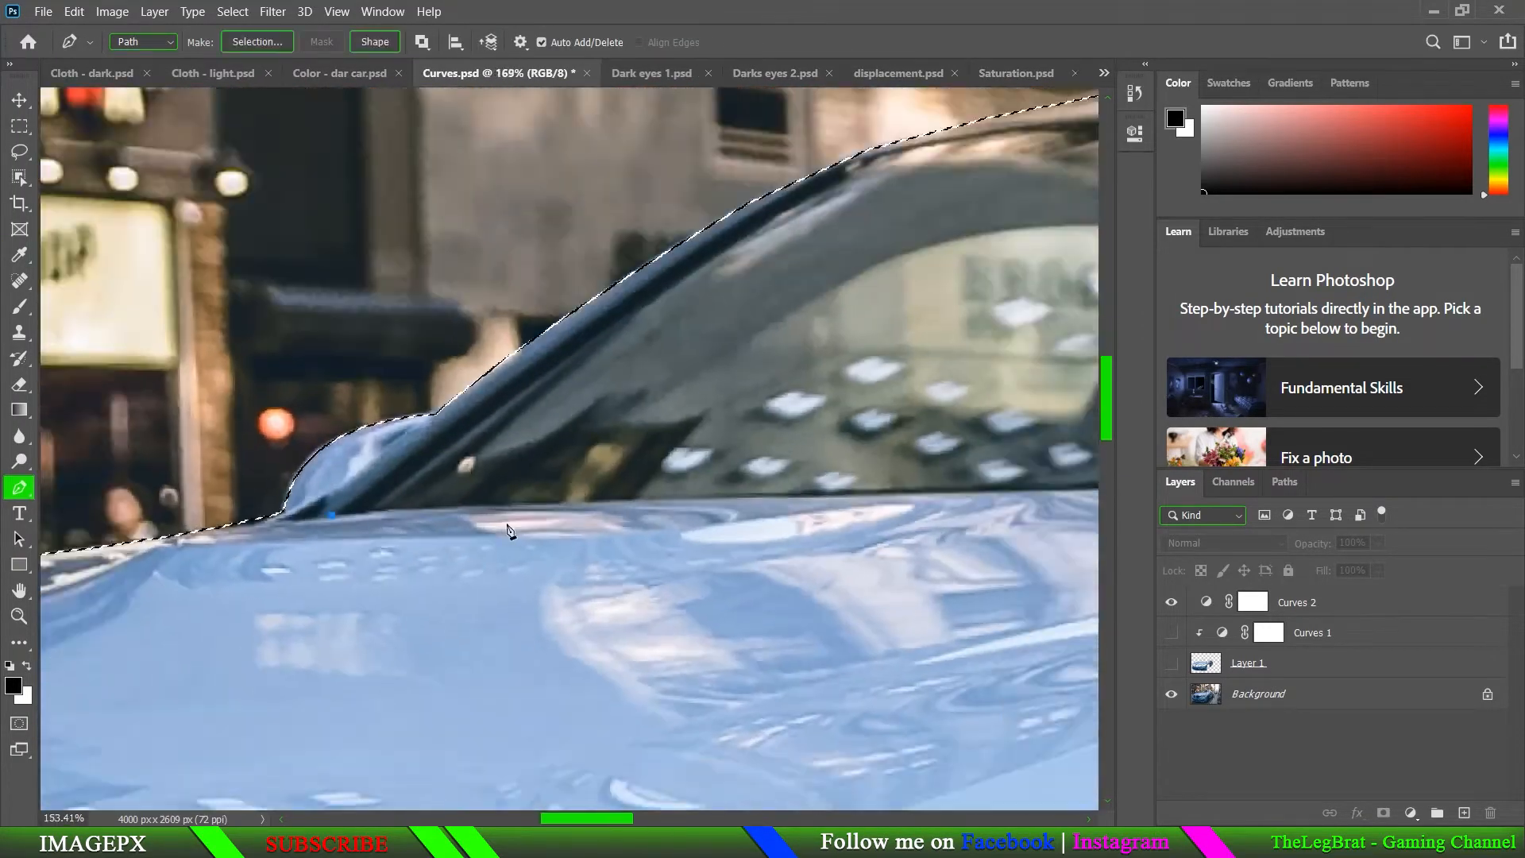
scroll(508, 525, "down", 3)
scroll(819, 205, "up", 3)
scroll(818, 205, "up", 1)
scroll(818, 205, "right", 4)
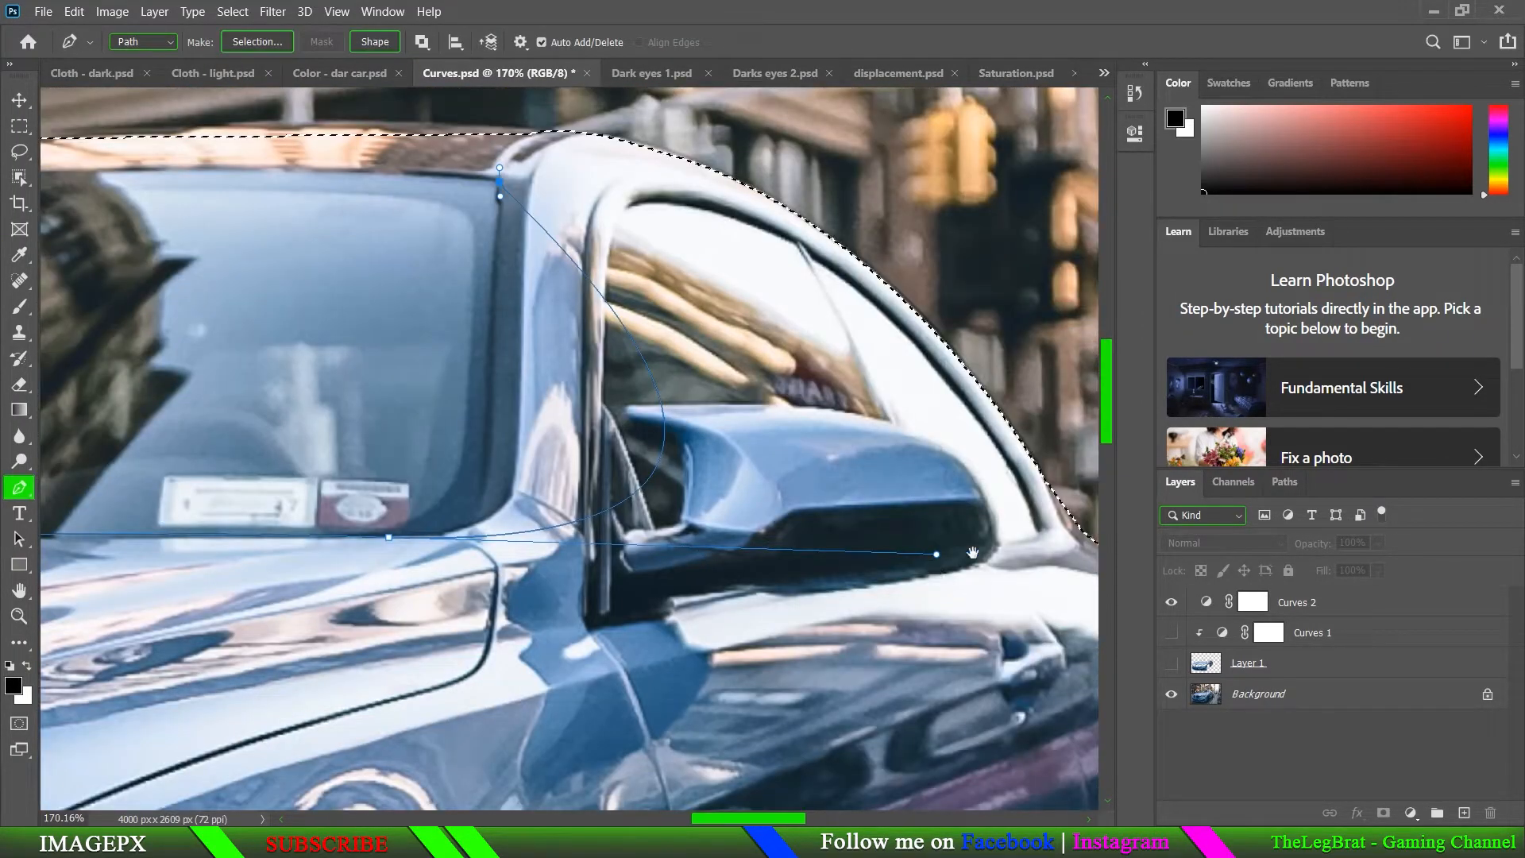
left_click_drag(499, 182, 502, 168)
Step: Continue the path along the windshield's upper edge and down the left pillar, closing it at the lower-left corner
left_click_drag(286, 205, 704, 420)
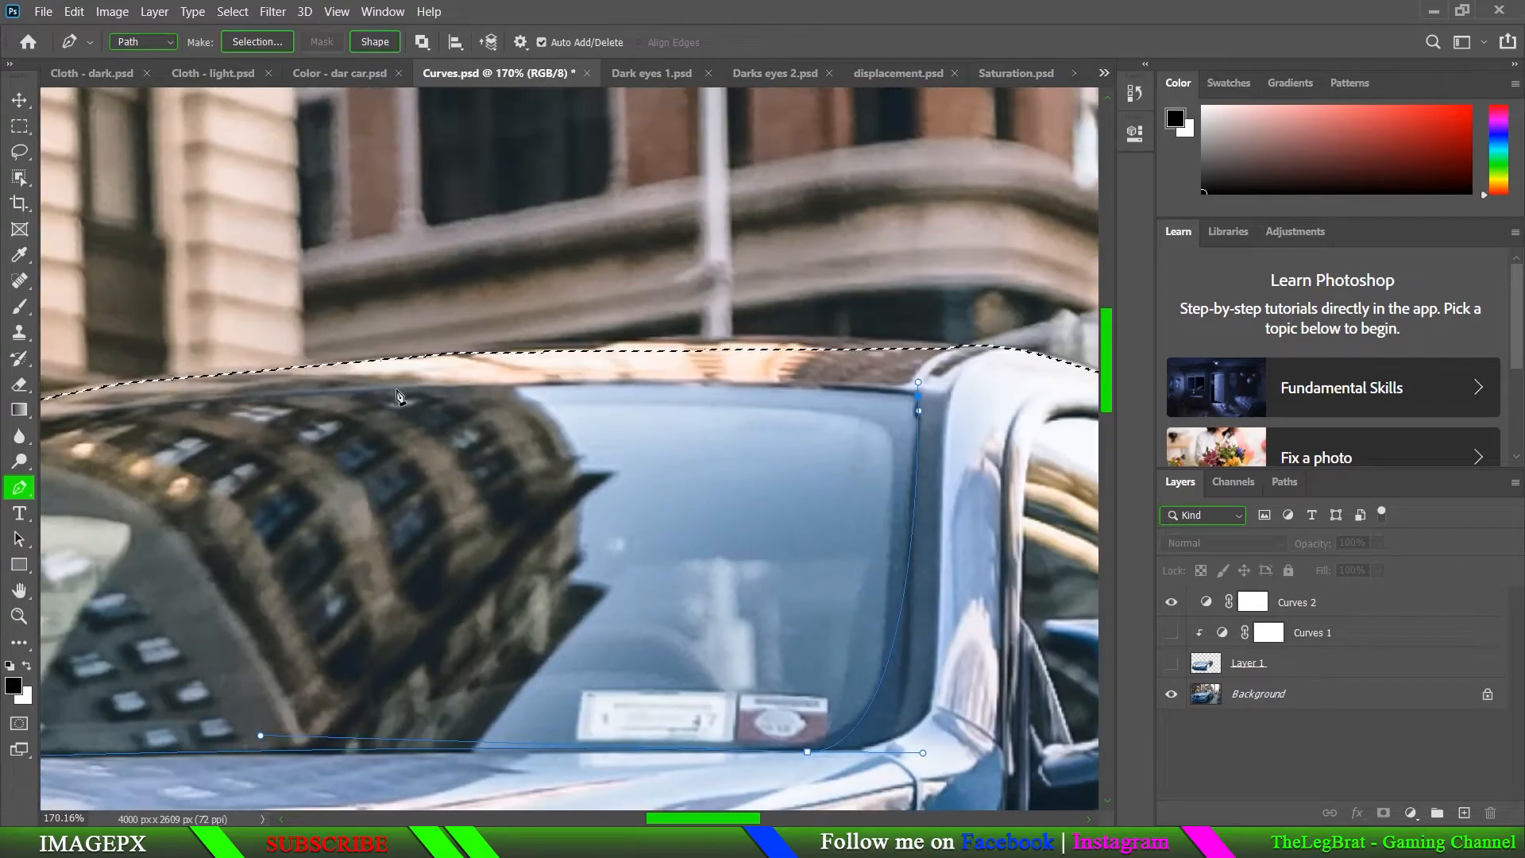
left_click_drag(400, 398, 1065, 406)
left_click_drag(497, 465, 467, 479)
left_click_drag(336, 557, 610, 455)
left_click(436, 582)
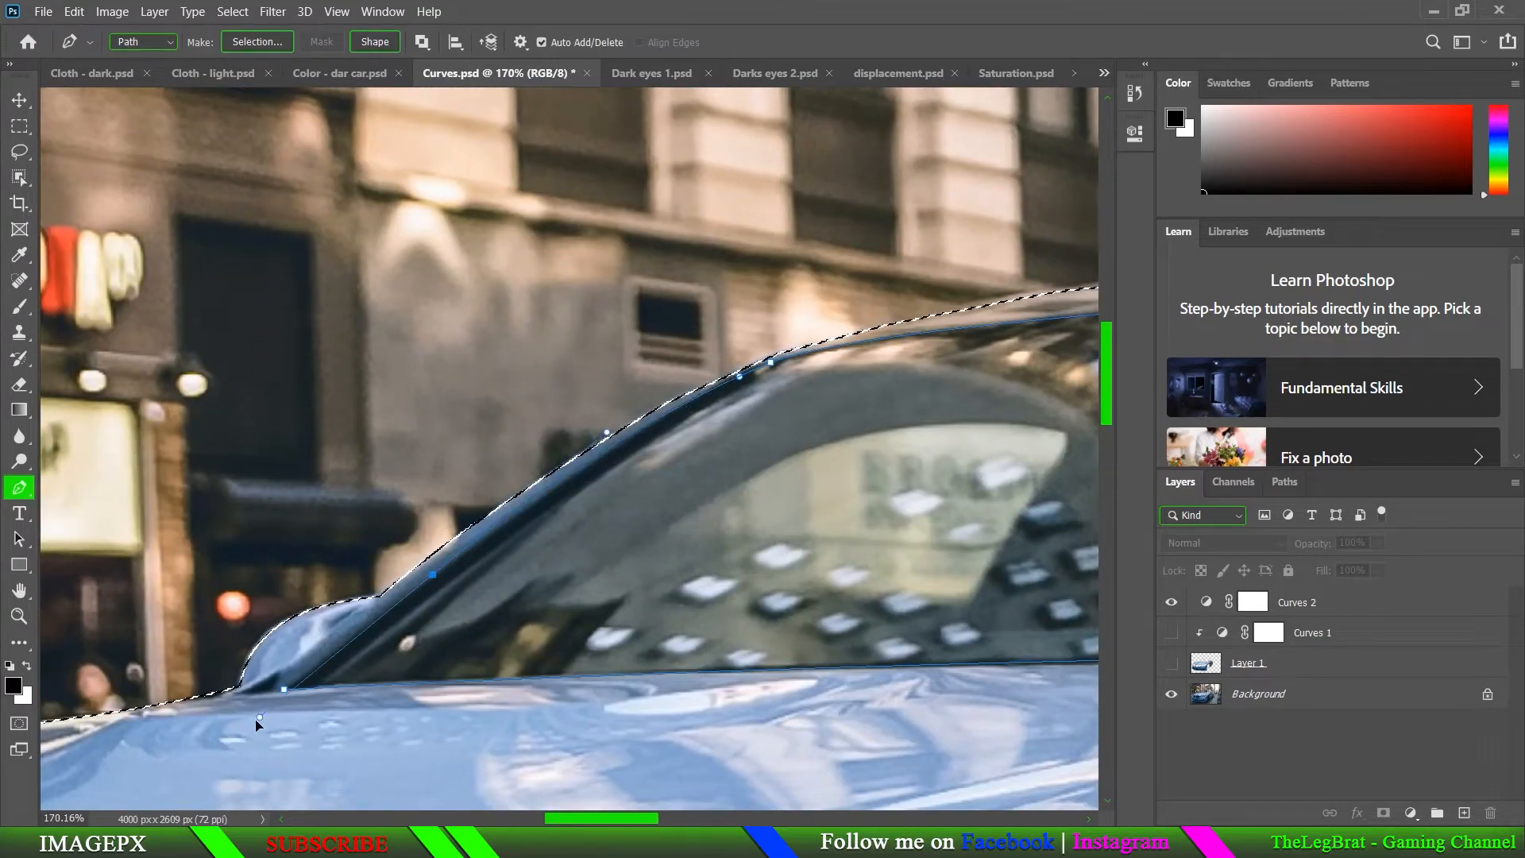
left_click(284, 689)
Step: Convert the windshield path to a selection and subtract it from the car selection
scroll(459, 641, "down", 4)
right_click(689, 119)
left_click(732, 201)
left_click(871, 207)
Step: Start a path at the side window's upper front corner, tracing down its front edge and around the glass gap beside the mirror
scroll(1019, 561, "up", 8)
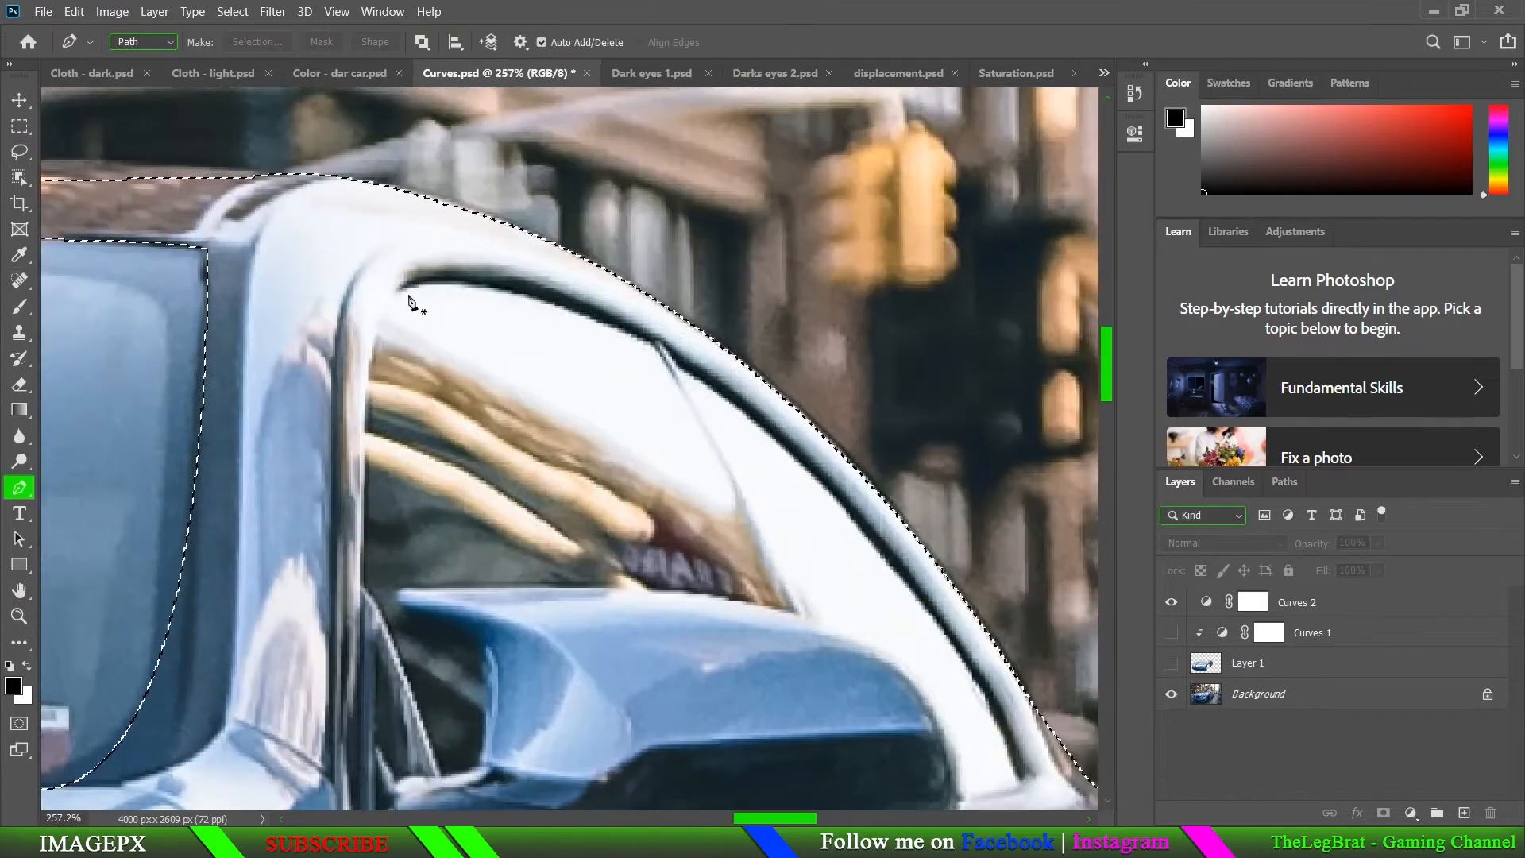
left_click(404, 287)
left_click_drag(366, 527, 505, 520)
left_click(438, 704)
left_click(476, 697)
left_click(476, 570)
left_click(401, 535)
Step: Carry the path over the side mirror's upper contour and out to the side window's lower rear corner
left_click_drag(754, 548, 653, 565)
left_click_drag(716, 588, 545, 513)
left_click_drag(575, 652, 616, 789)
left_click(575, 652, "alt")
left_click_drag(630, 638, 647, 629)
left_click(630, 638, "alt")
Step: Bring the path back along the side window's curved upper edge and close it at the upper front corner
left_click_drag(508, 381, 587, 436)
left_click_drag(345, 259, 259, 231)
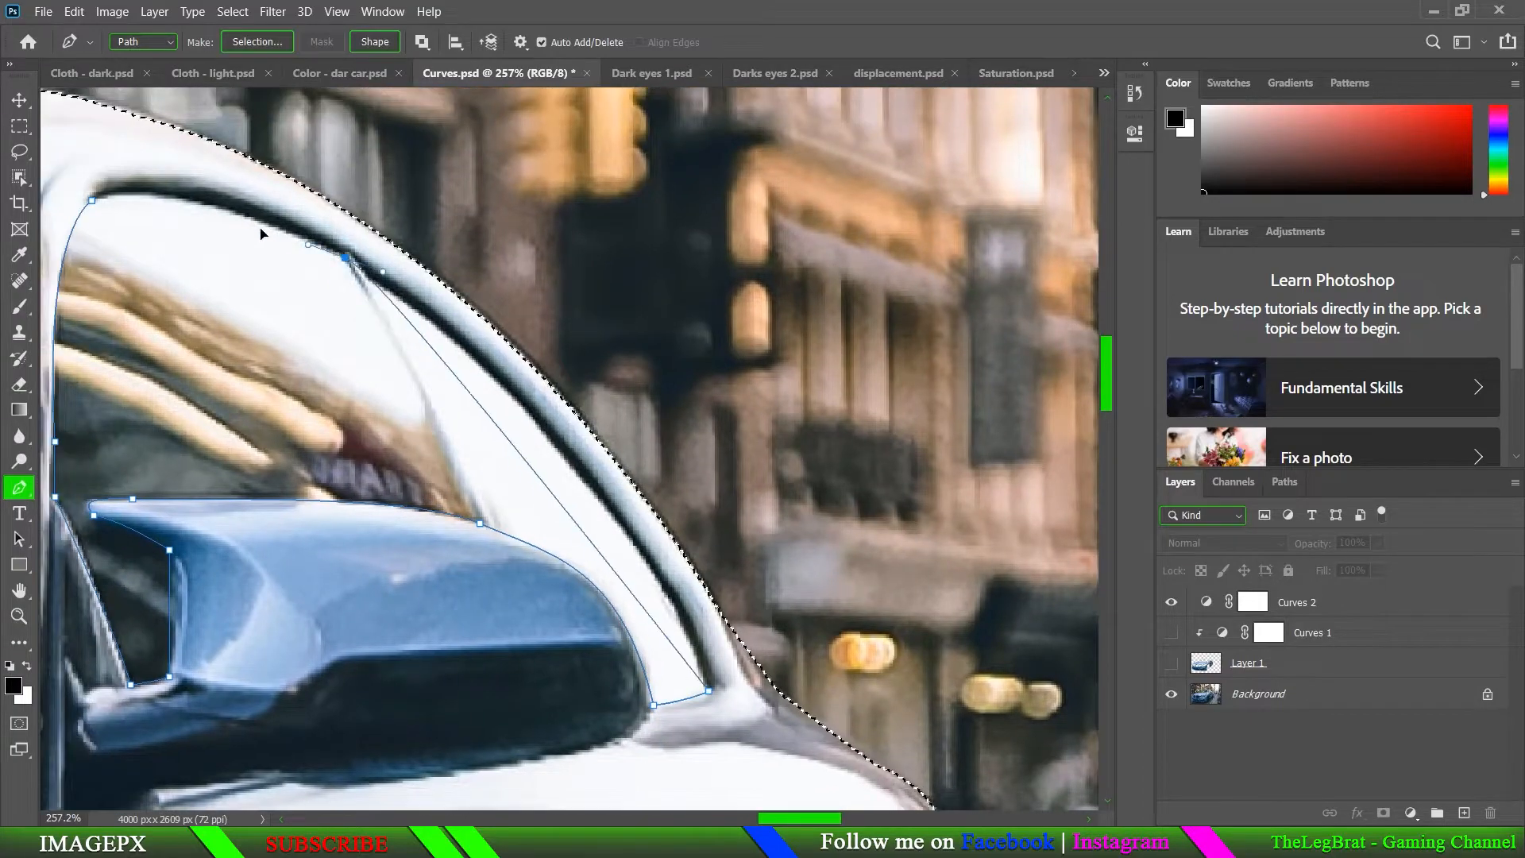
left_click_drag(430, 287, 647, 454)
left_click_drag(492, 358, 793, 522)
left_click_drag(393, 366, 371, 386)
Step: Convert the side window path to a selection and subtract it from the car selection
scroll(370, 387, "down", 3)
right_click(516, 374)
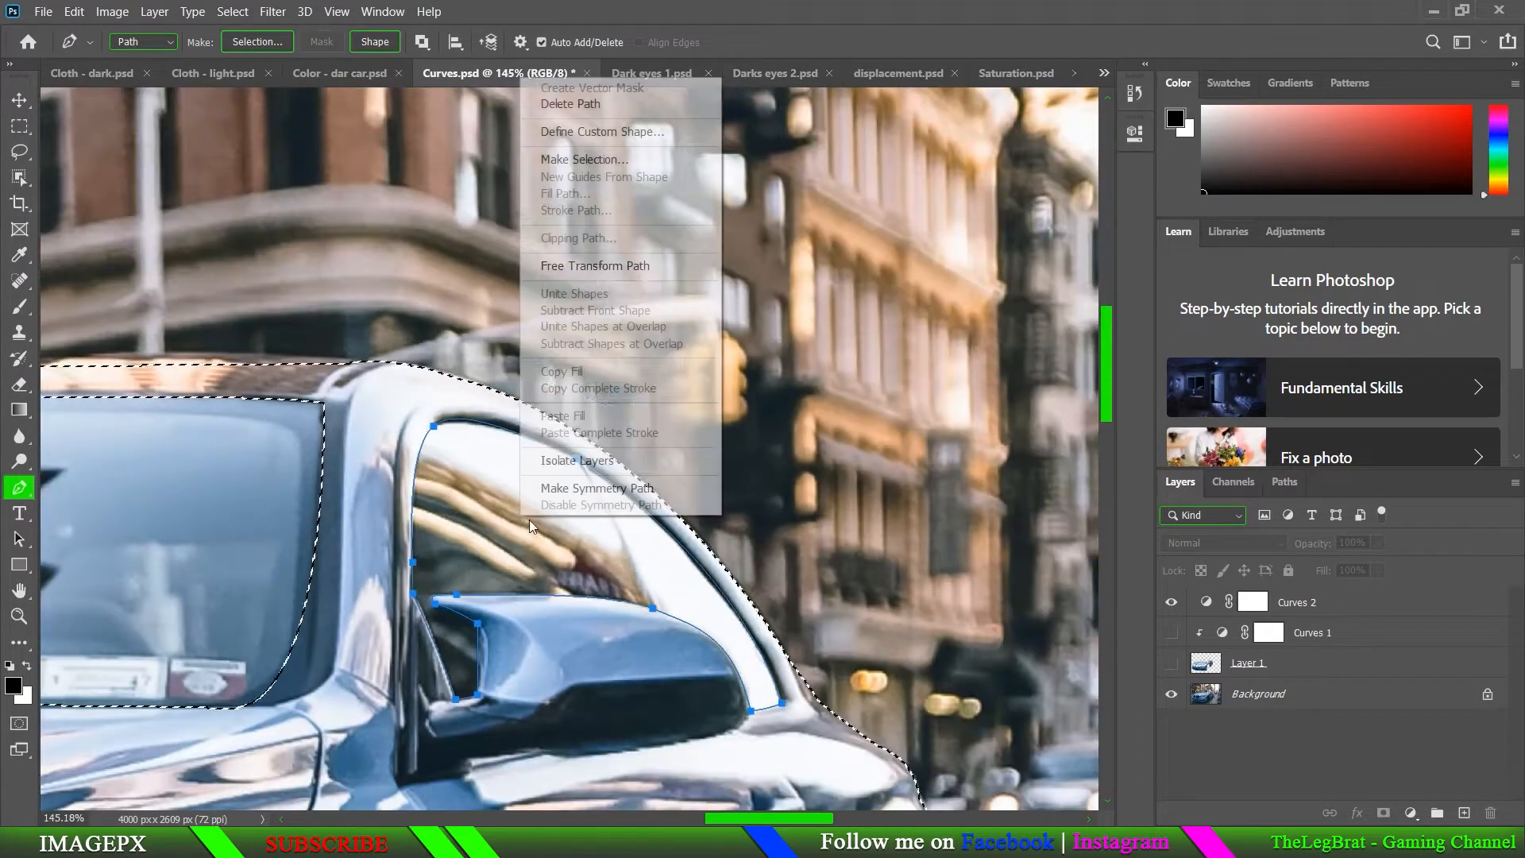
left_click(556, 238)
left_click(861, 211)
Step: Copy the selected bodywork from the Background to a new layer and check the cut-out with the Background briefly hidden
scroll(592, 556, "down", 4)
scroll(592, 554, "down", 5)
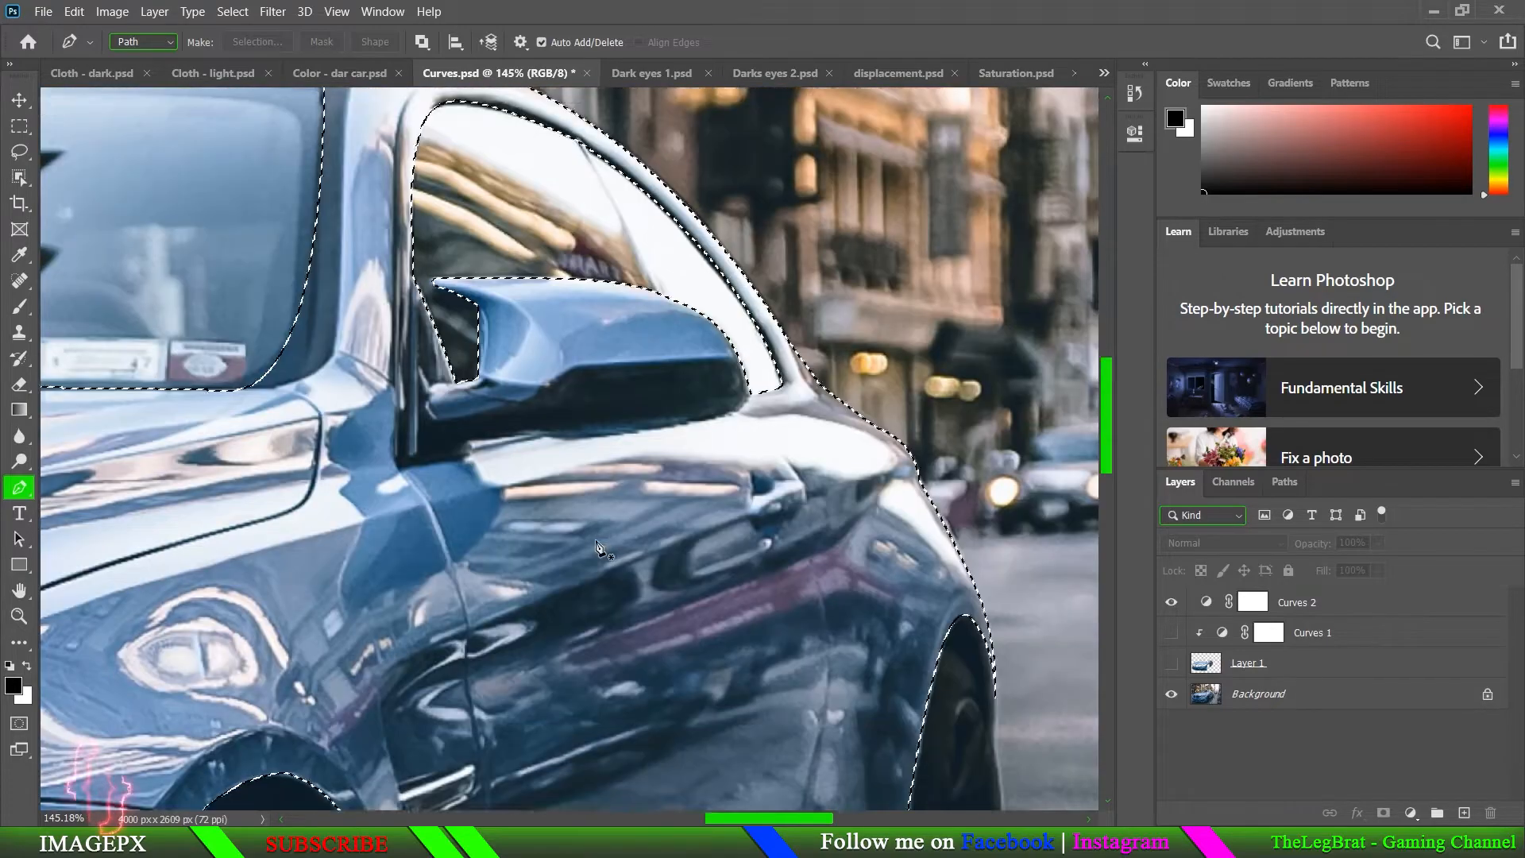
scroll(592, 553, "down", 3)
scroll(592, 542, "down", 5)
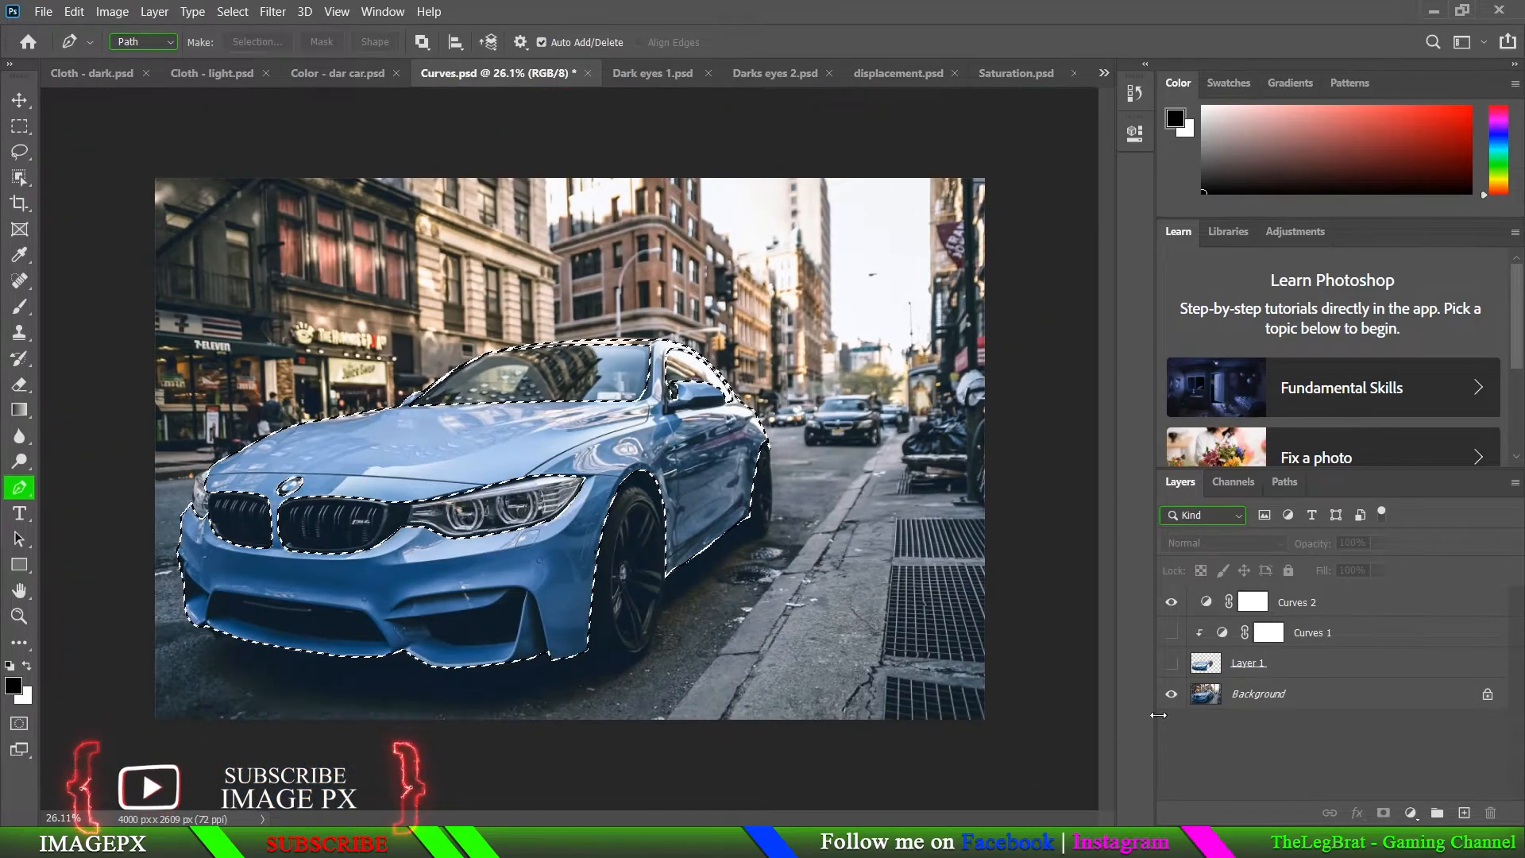
left_click(1236, 703)
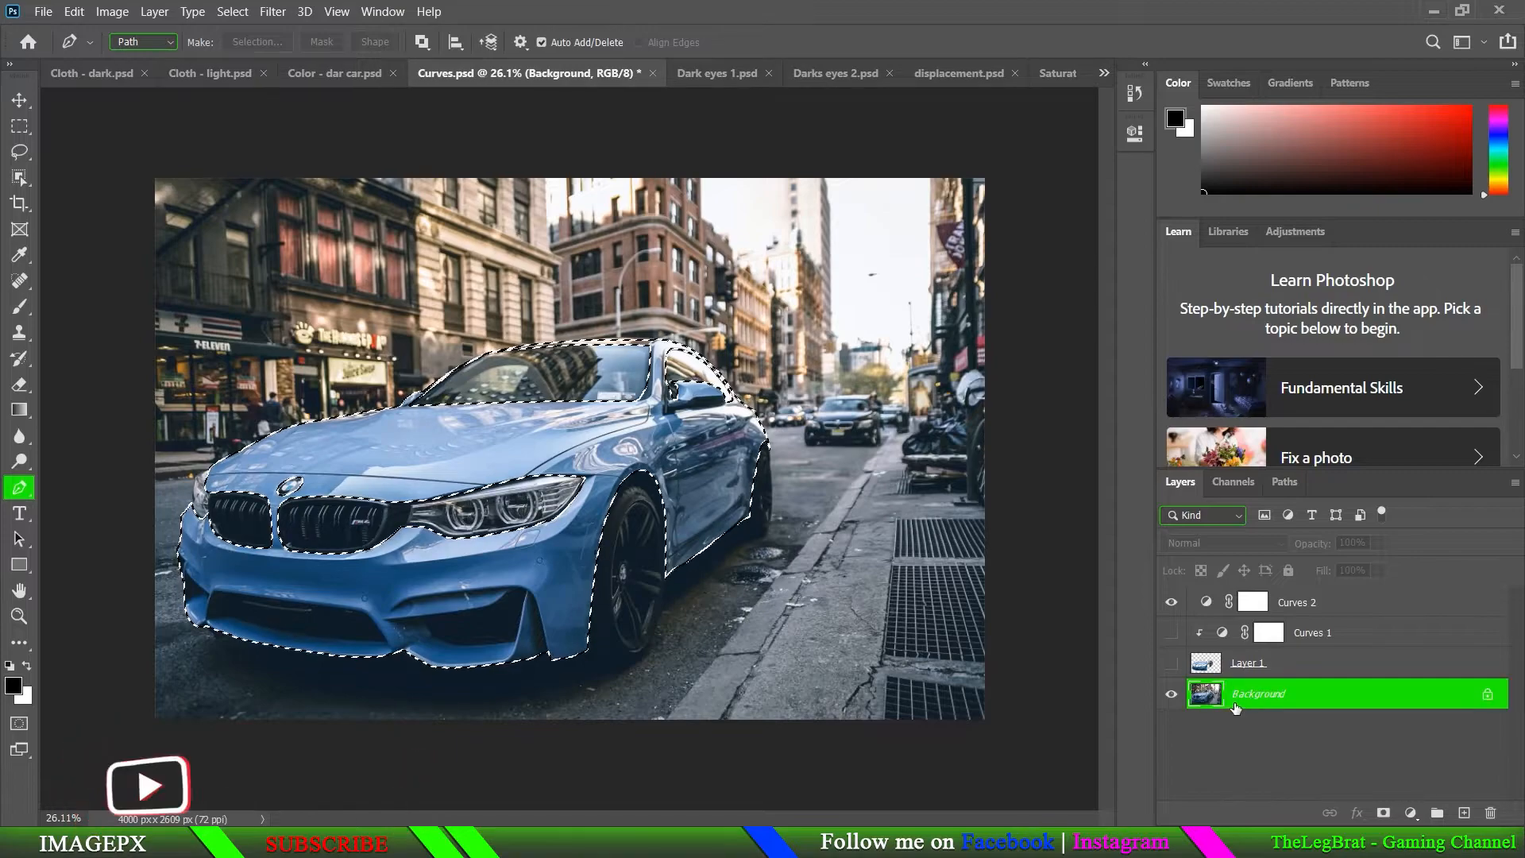
key("ctrl+j")
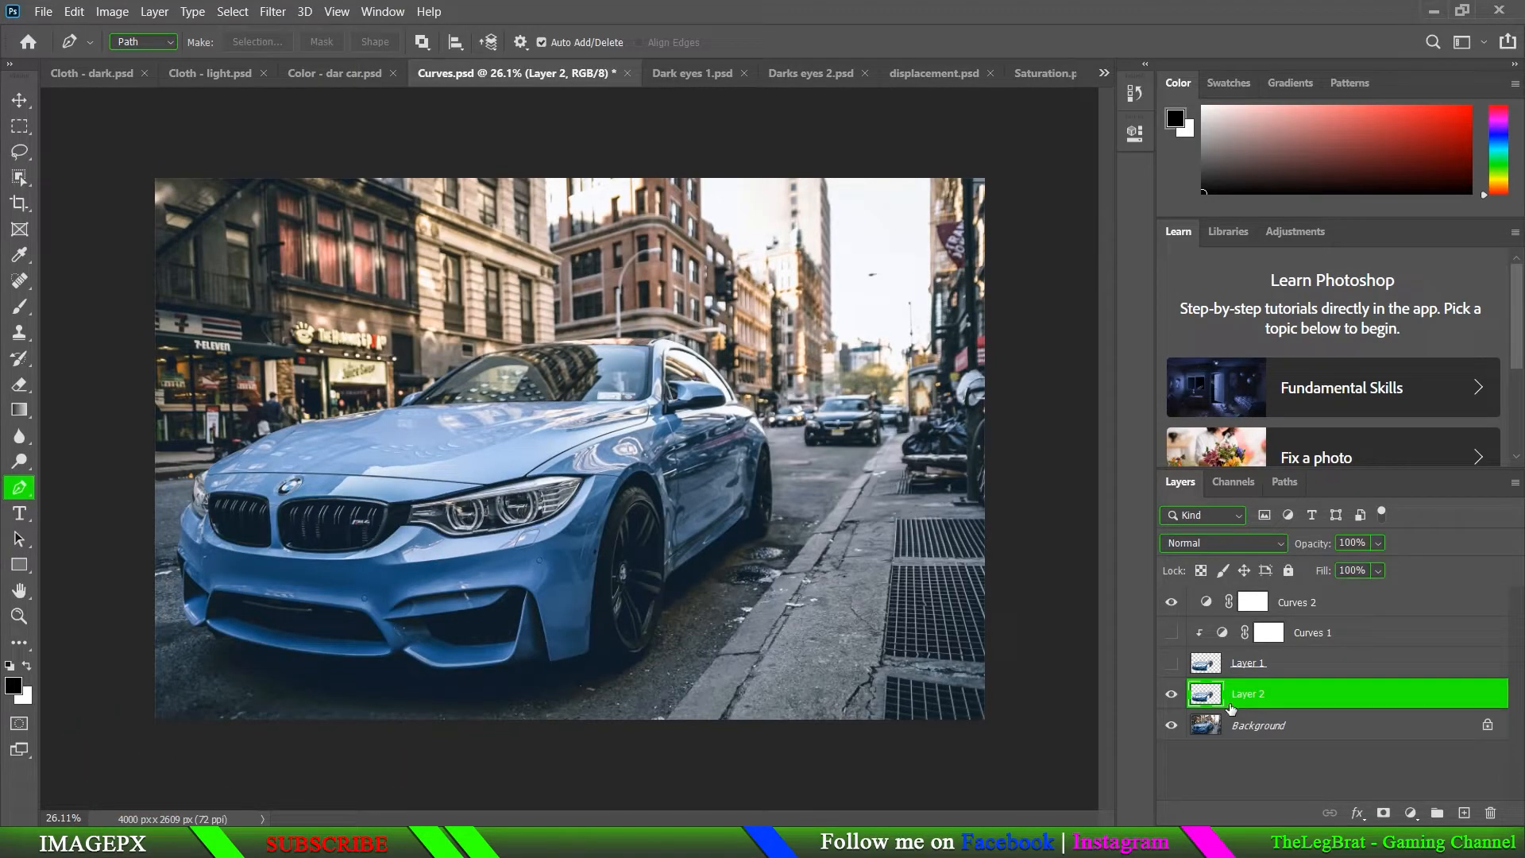
left_click(1174, 726)
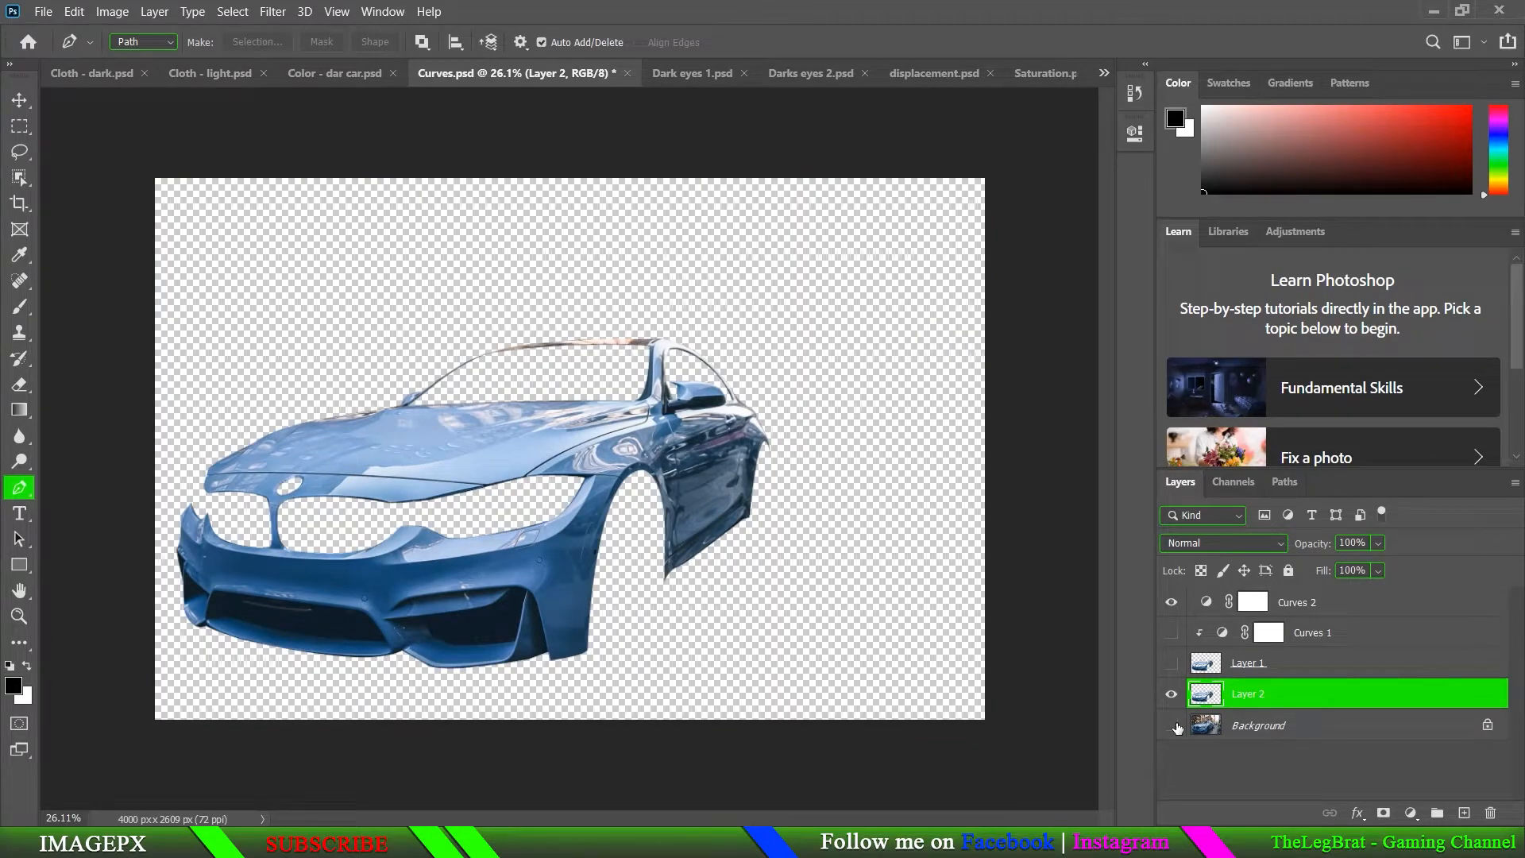
left_click(1173, 725)
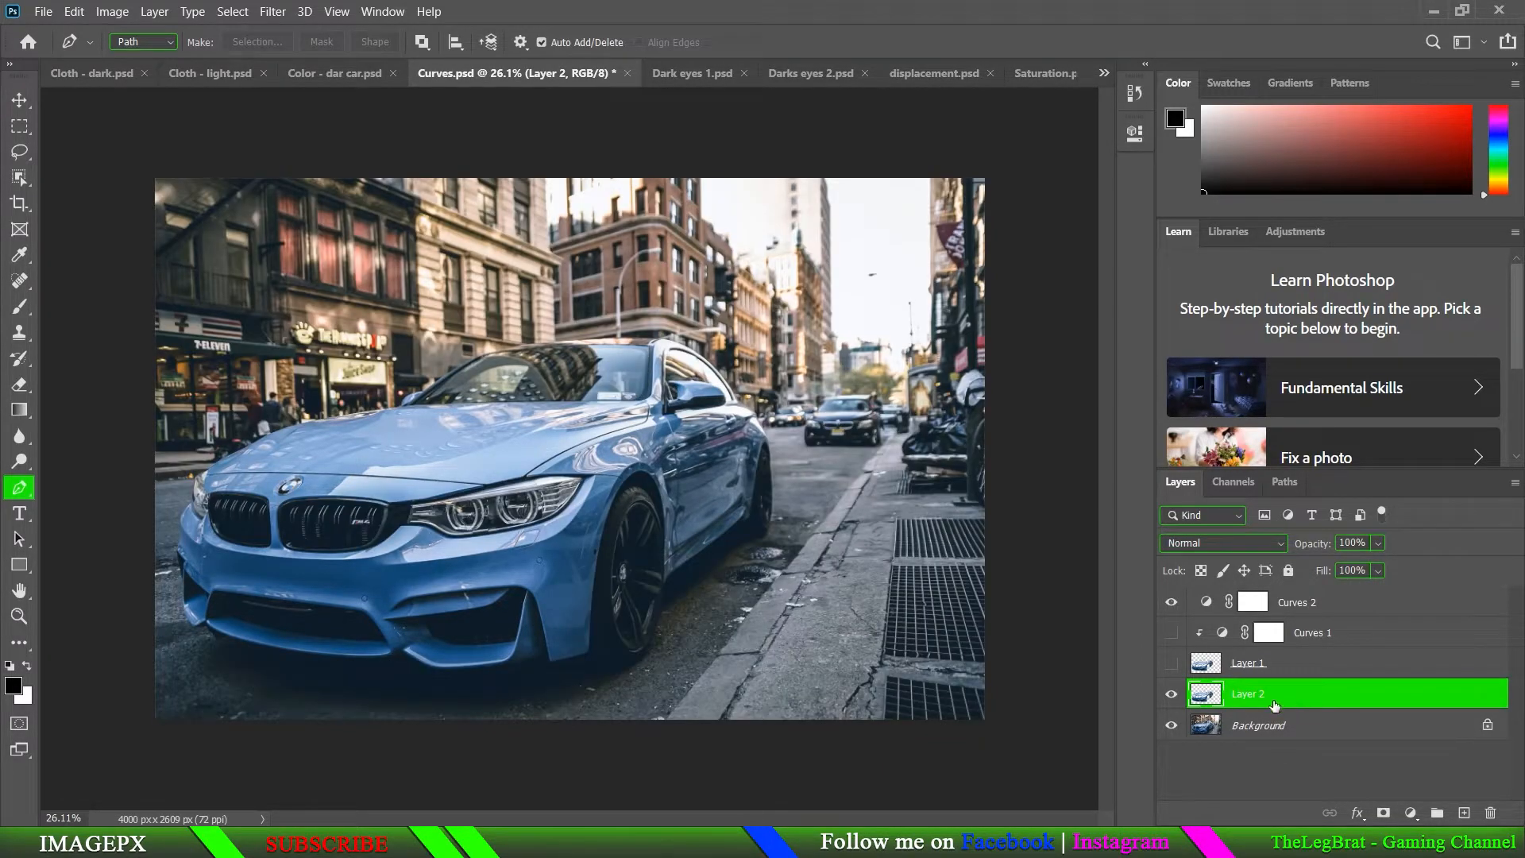
Step: Delete Layer 2, show the existing Layer 1 cut-out instead and inspect it with the Background briefly hidden
left_click_drag(1256, 697, 1489, 814)
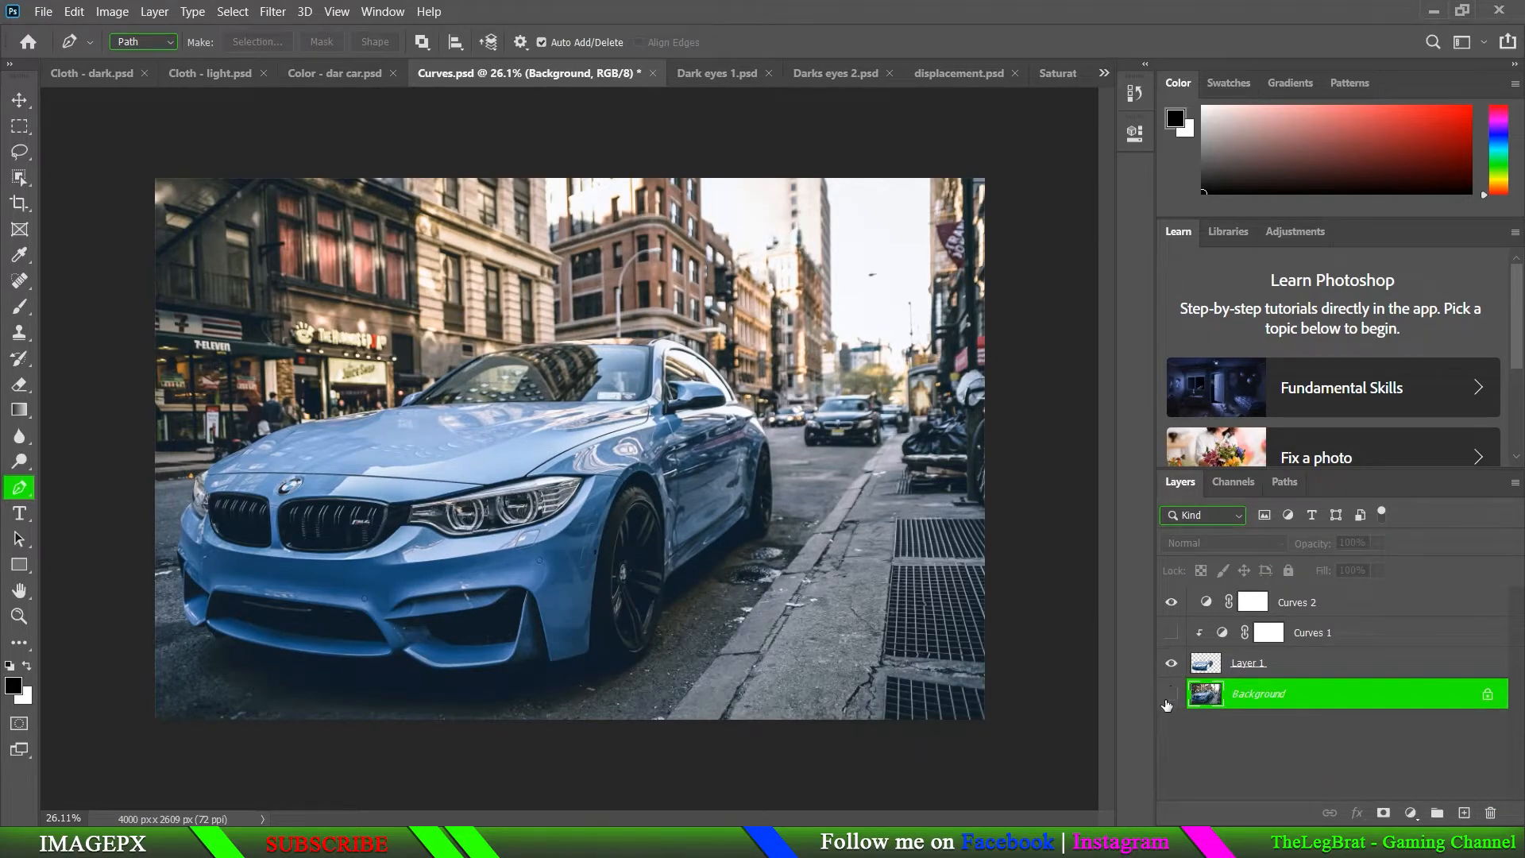
left_click(1168, 698)
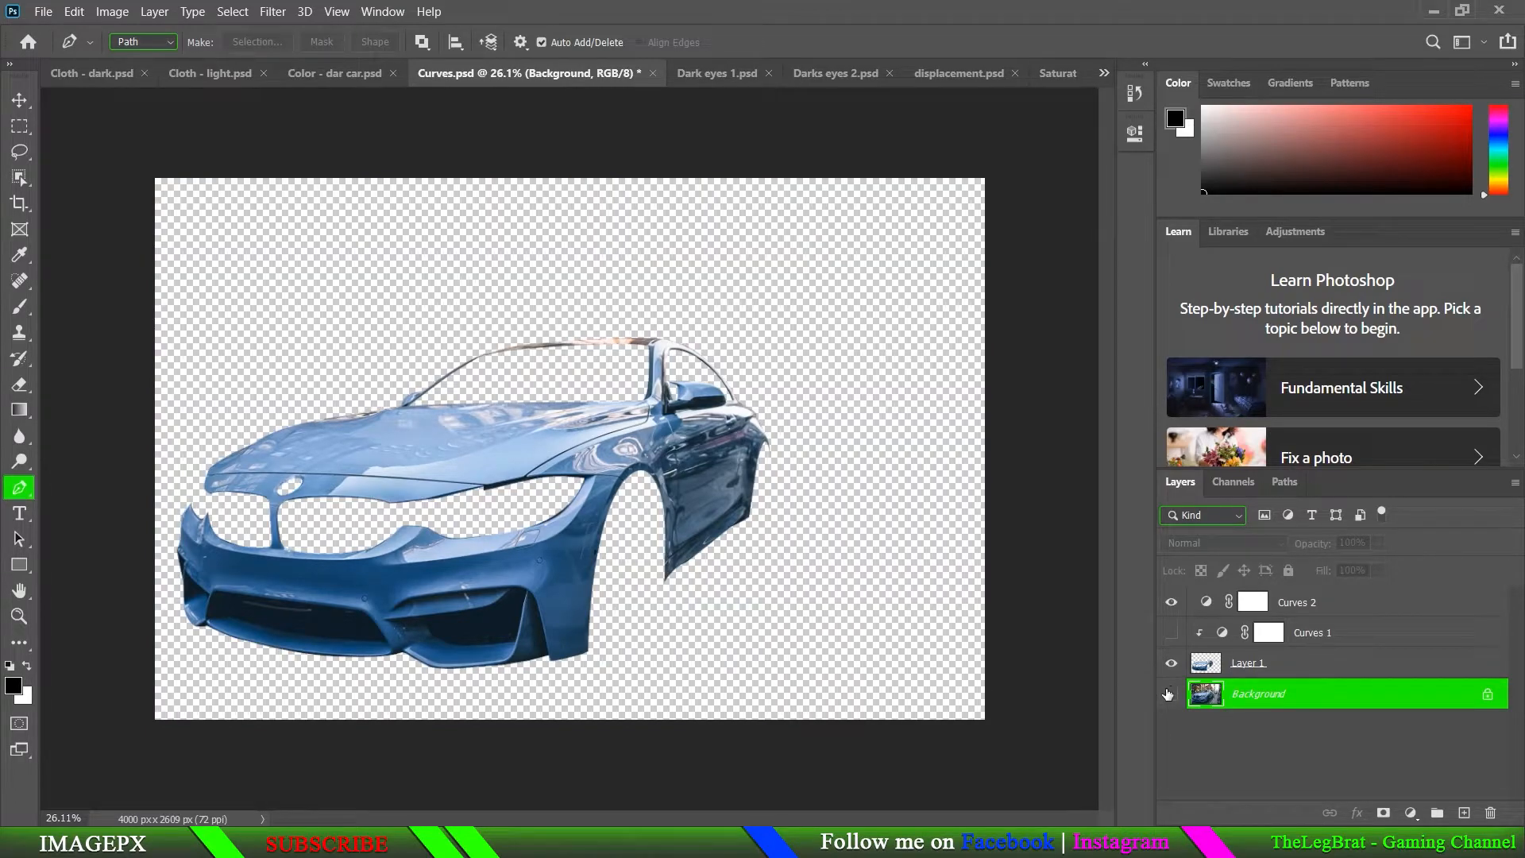
left_click(1170, 696)
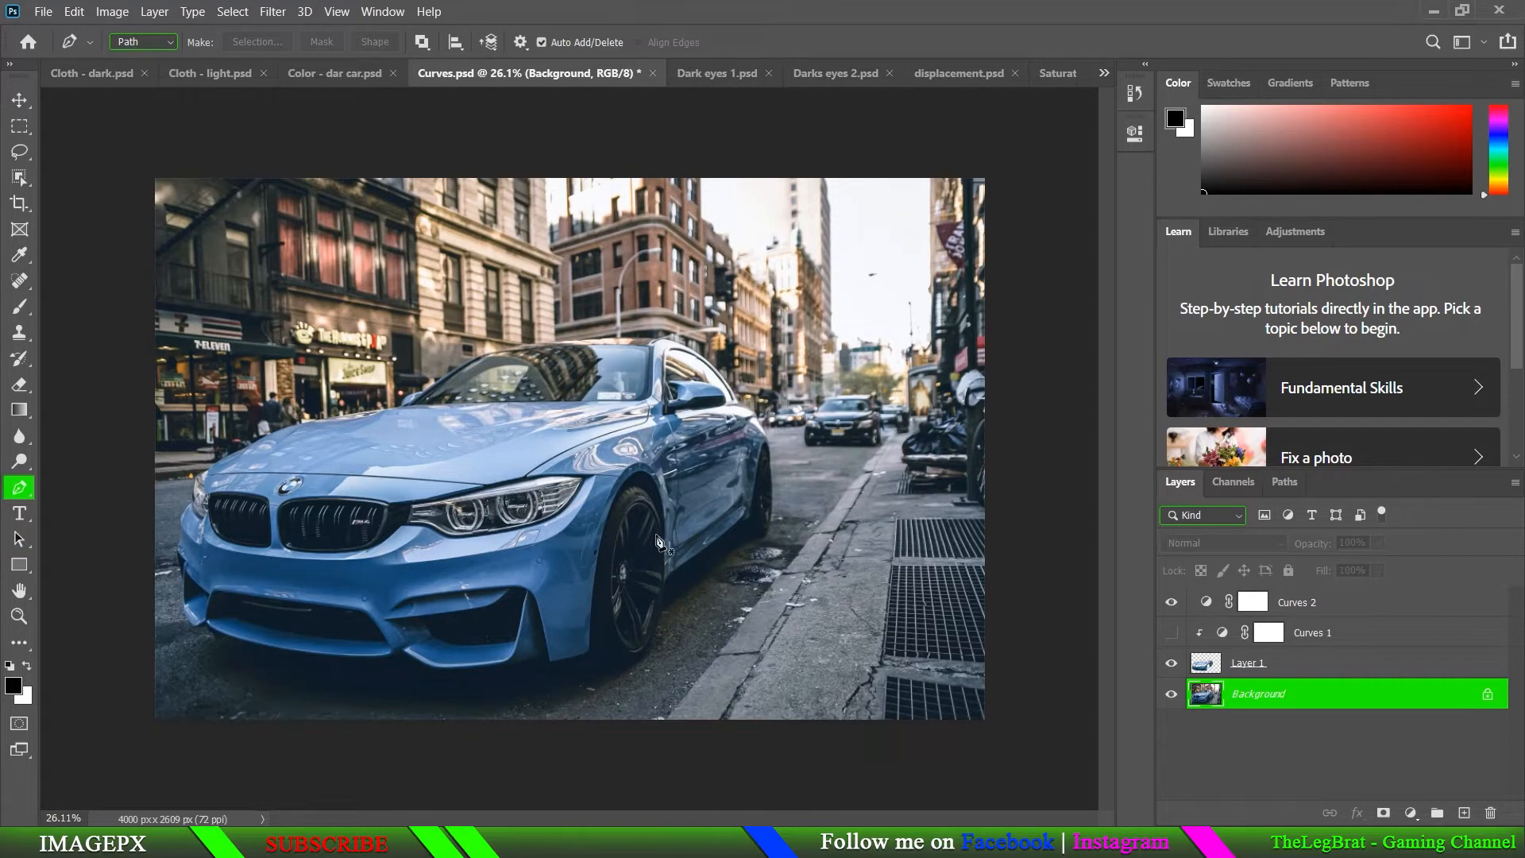
Step: Delete the two existing adjustment layers, Curves 2 and Curves 1
left_click(1255, 665)
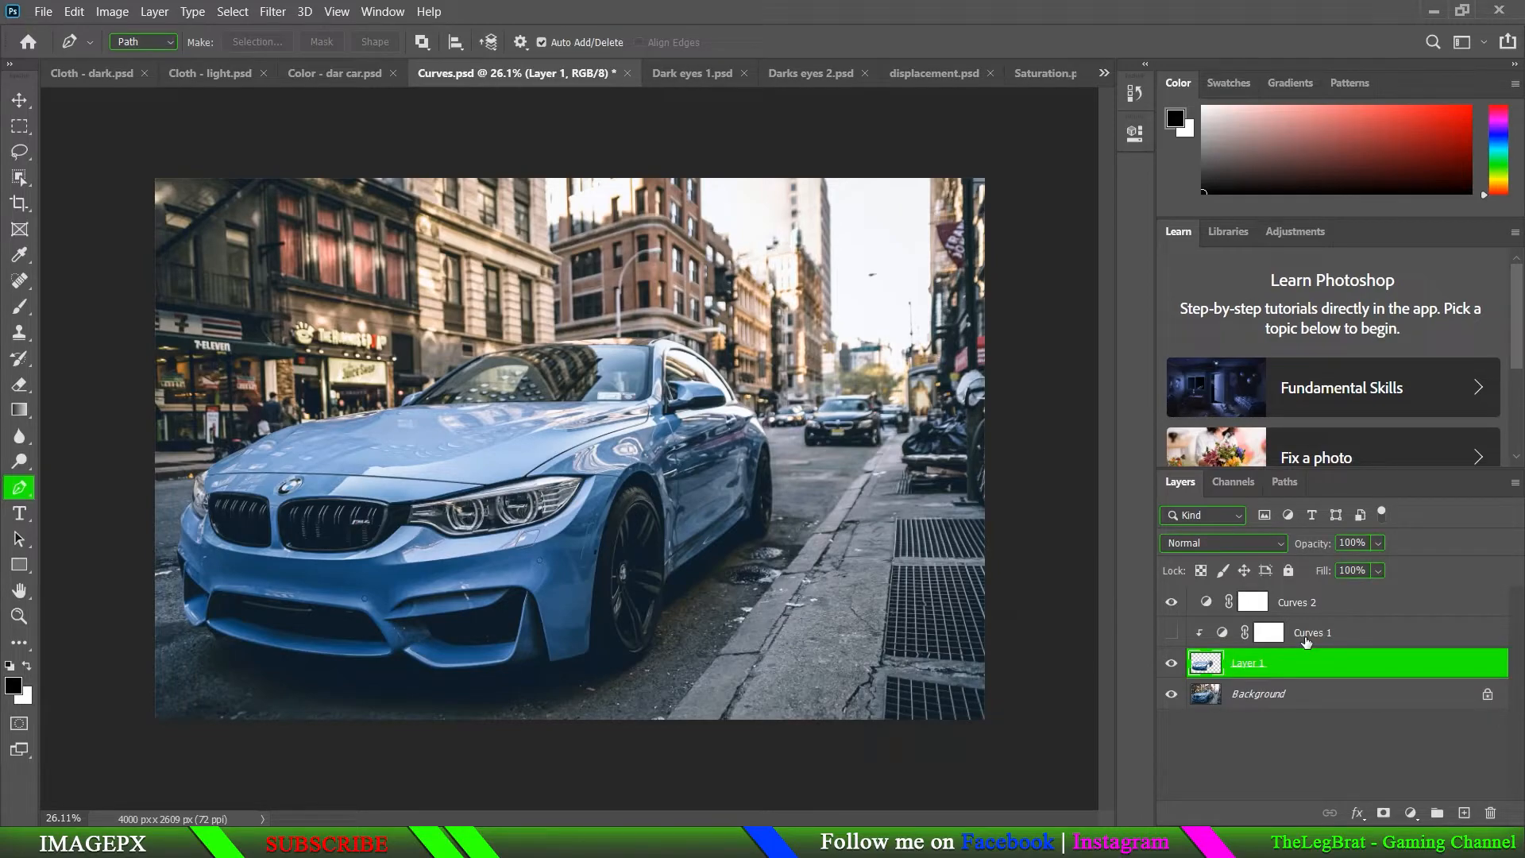
left_click(1288, 604)
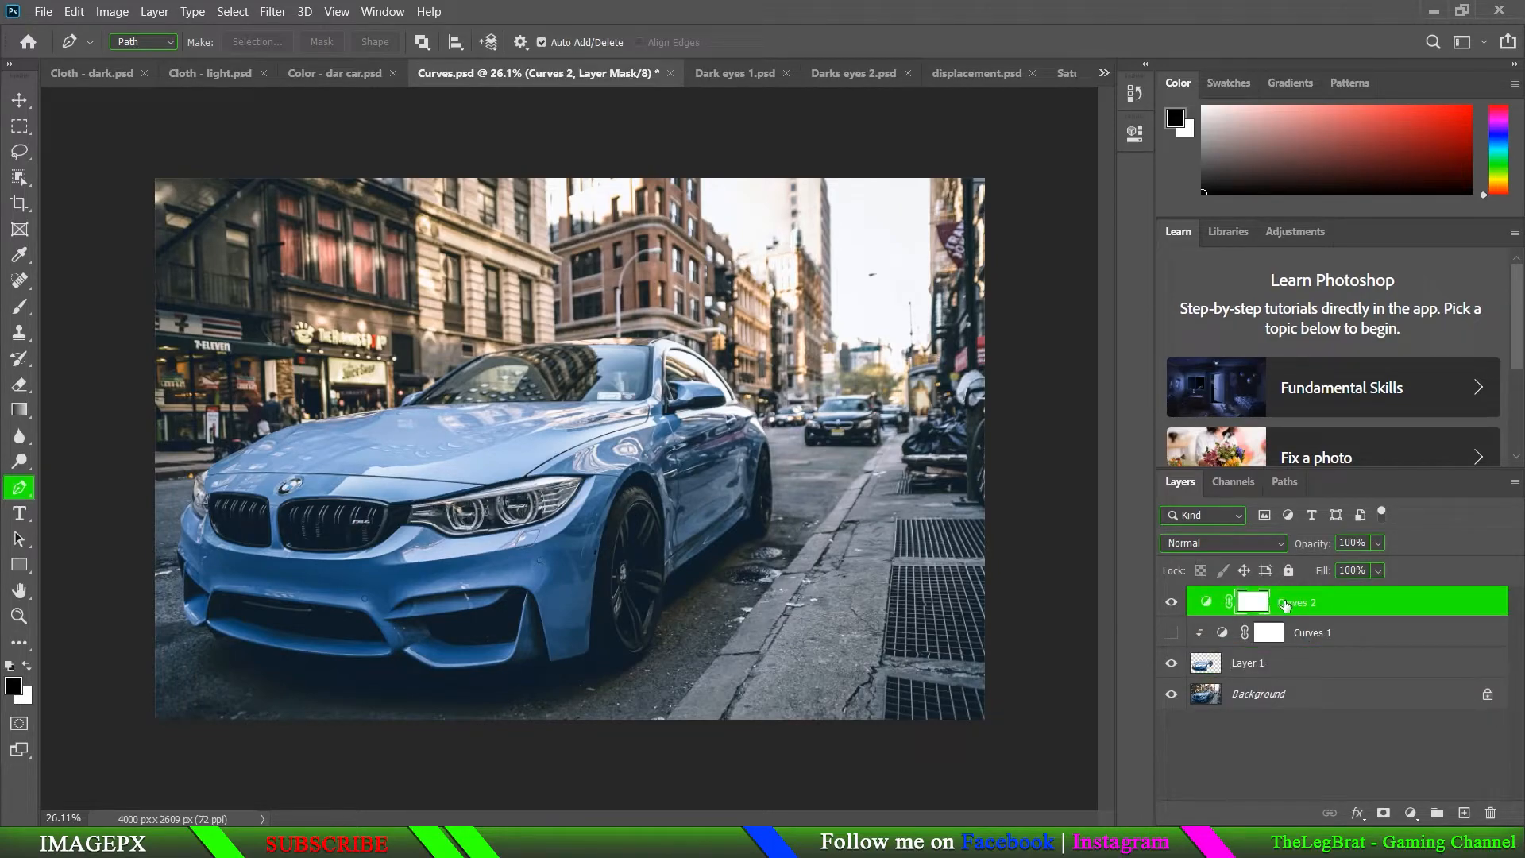
left_click(1331, 634, "shift")
left_click_drag(1331, 634, 1490, 813)
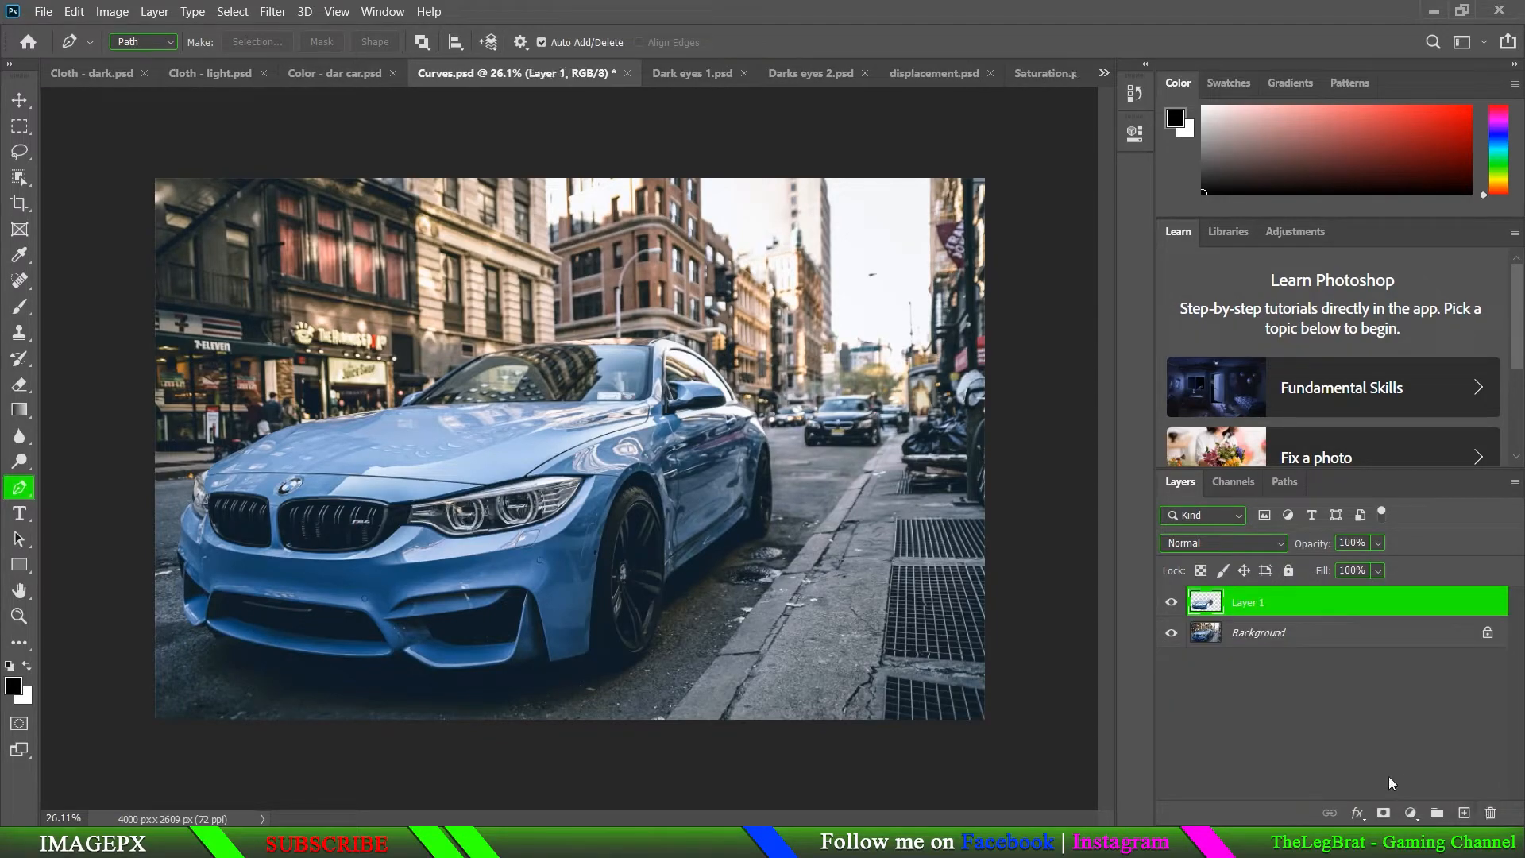
Step: Add a Curves adjustment layer above Layer 1 and clip it to that layer
left_click(1411, 813)
left_click(1406, 559)
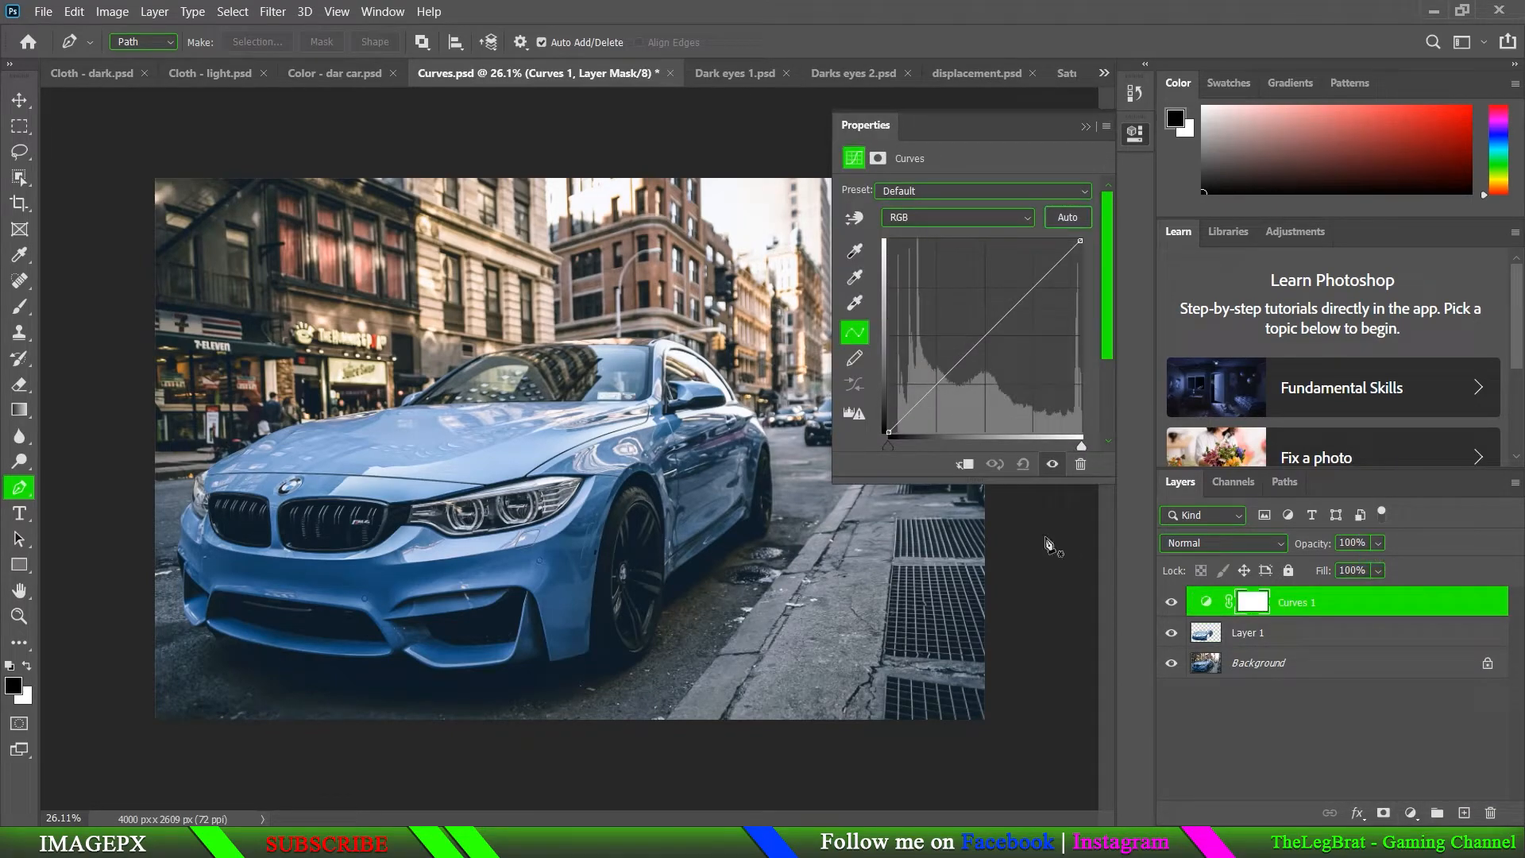
left_click(966, 467)
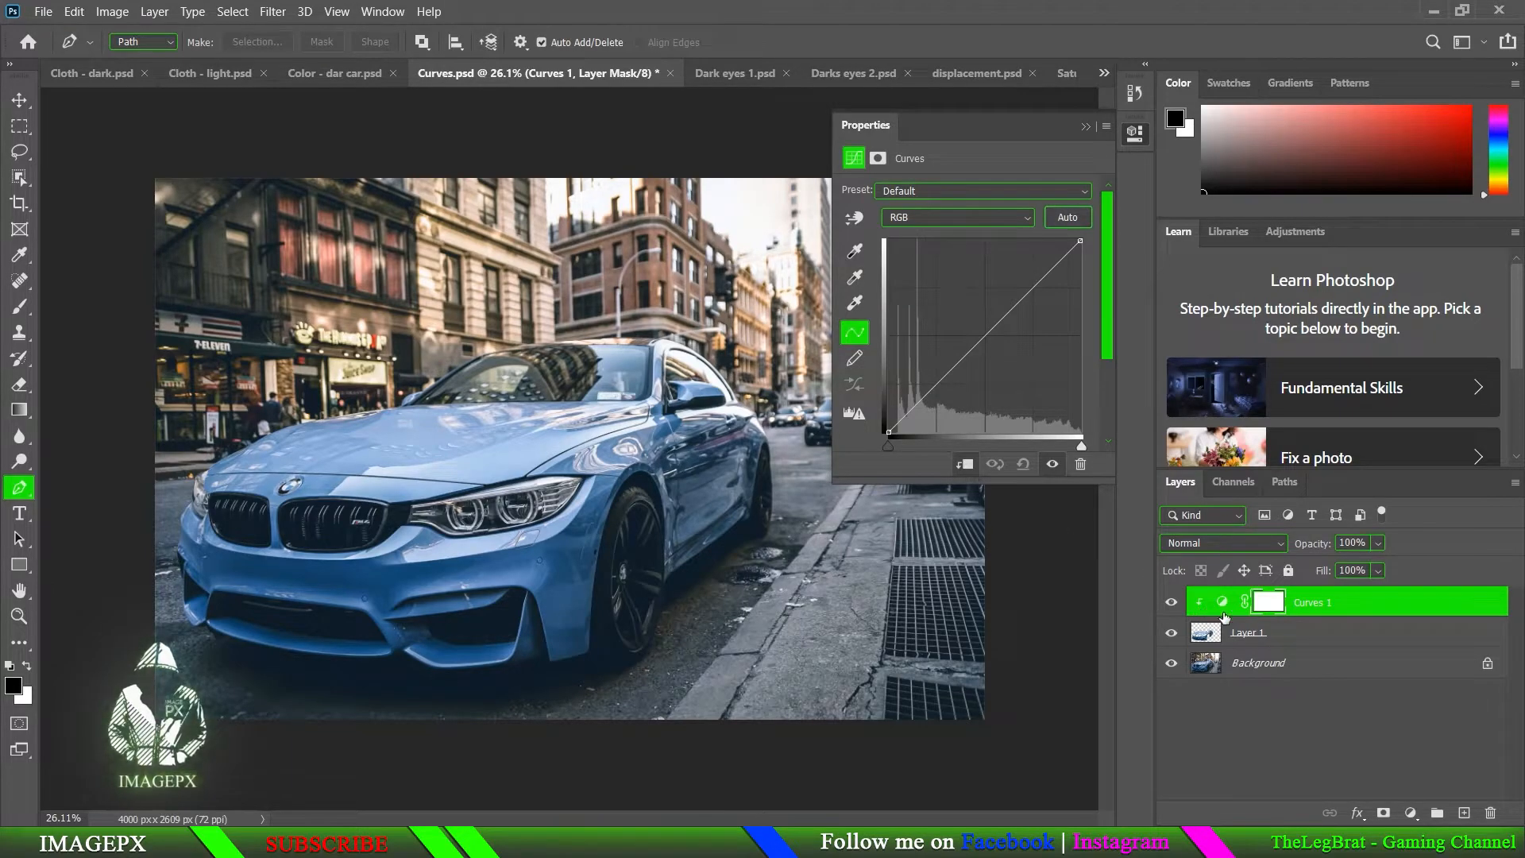
Step: Release the Curves layer's clipping to Layer 1 and reapply it at the boundary between the two layers, twice
left_click(1228, 616, "alt")
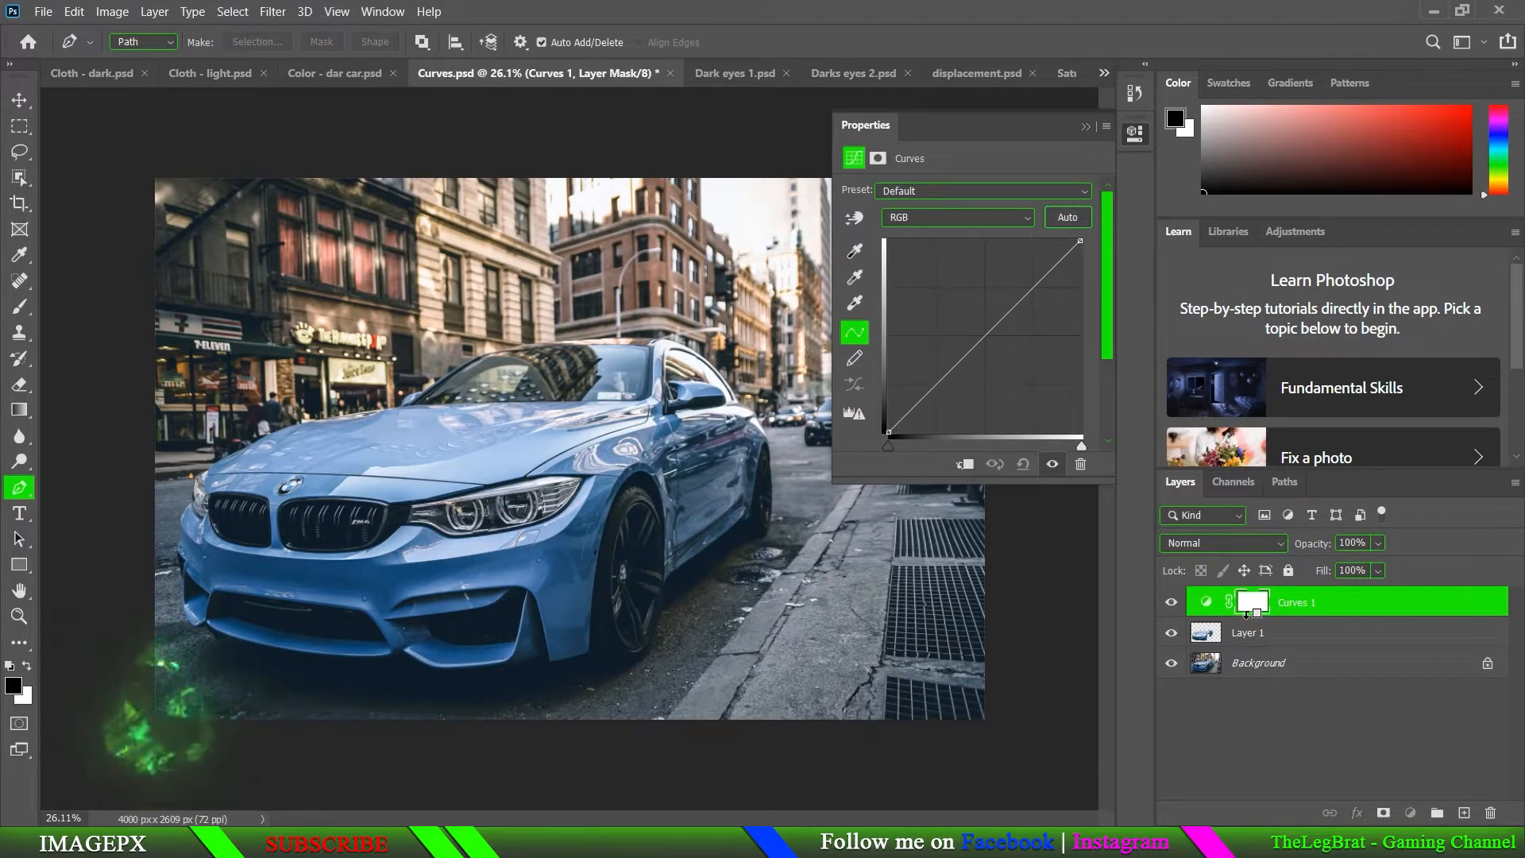
left_click(1247, 617, "alt")
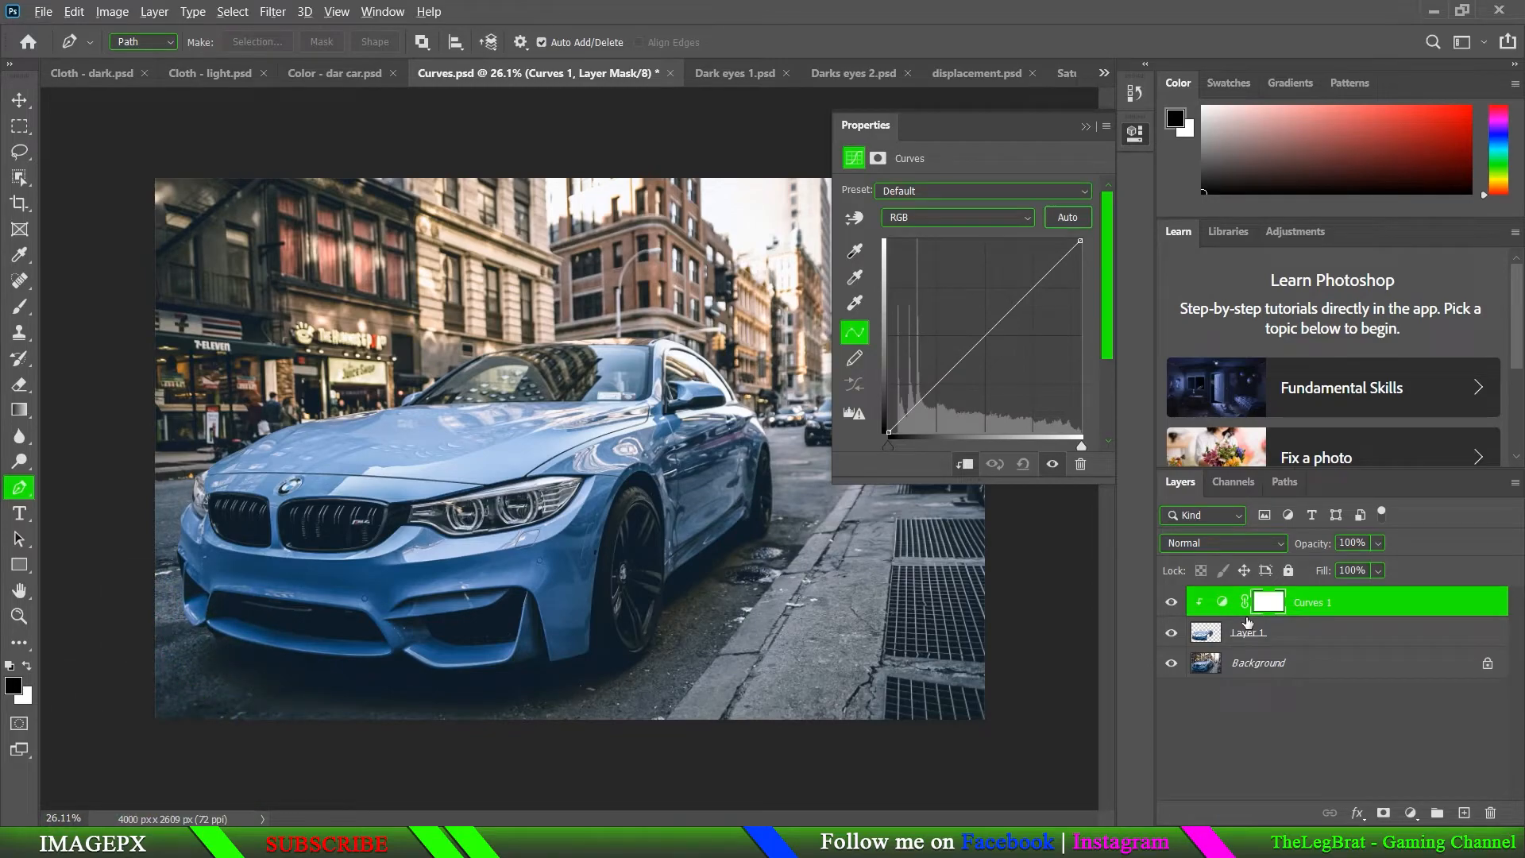
left_click(1244, 616, "alt")
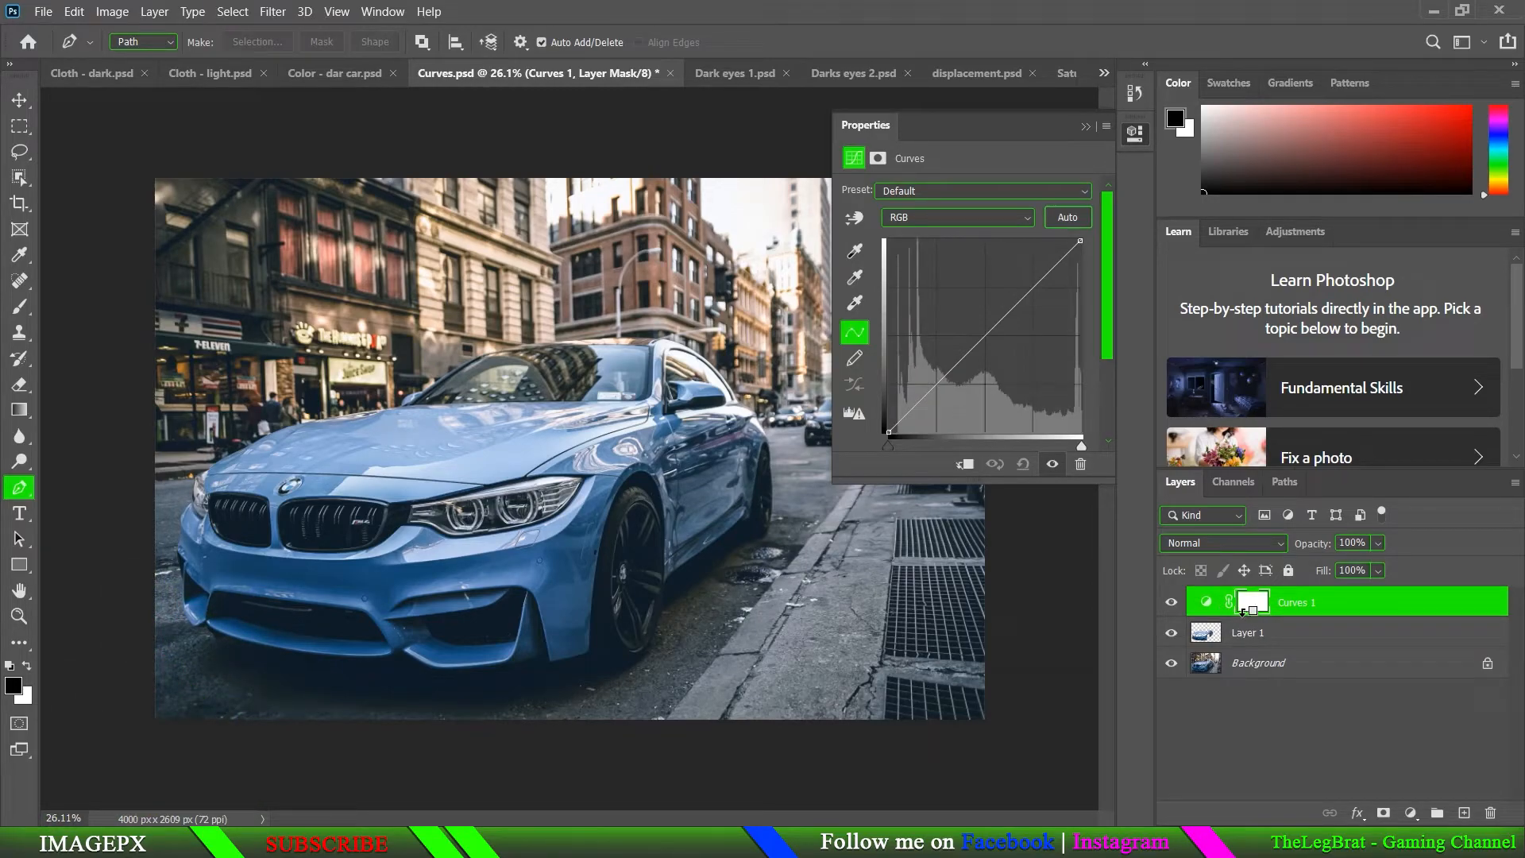
left_click(1244, 617, "alt")
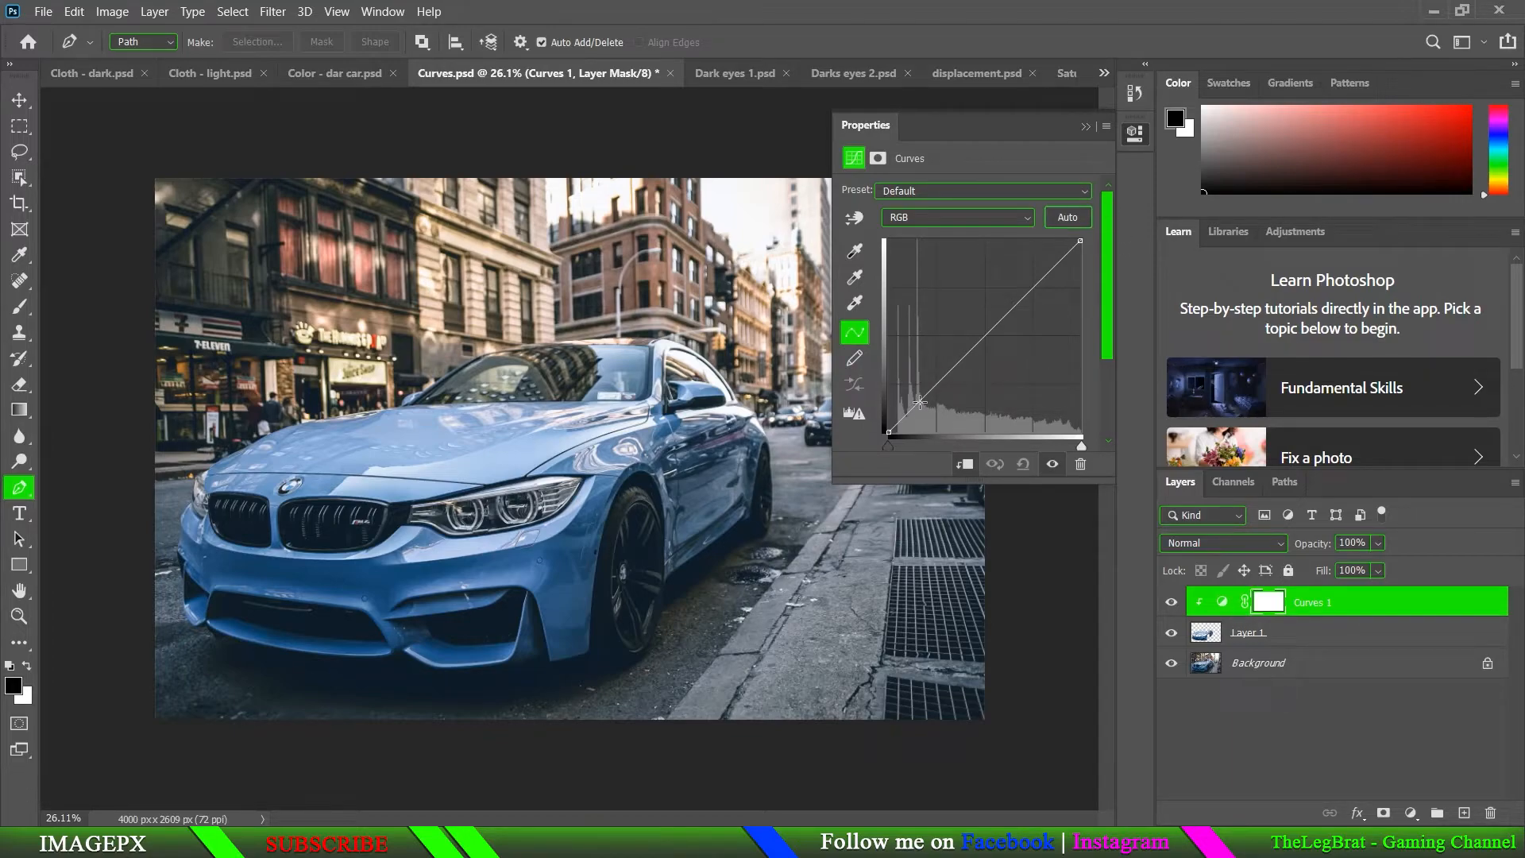
Step: Try a shadow point and the highlight endpoint on the RGB curve, leaving the curve straight
left_click_drag(920, 402, 806, 395)
mouse_move(1079, 240)
left_mouse_down()
mouse_move(885, 234)
mouse_move(1090, 235)
left_mouse_up()
Step: Raise the Red channel's curve steeply with a point near the shadow end to recolour the bodywork bright pinkish red
left_click(966, 218)
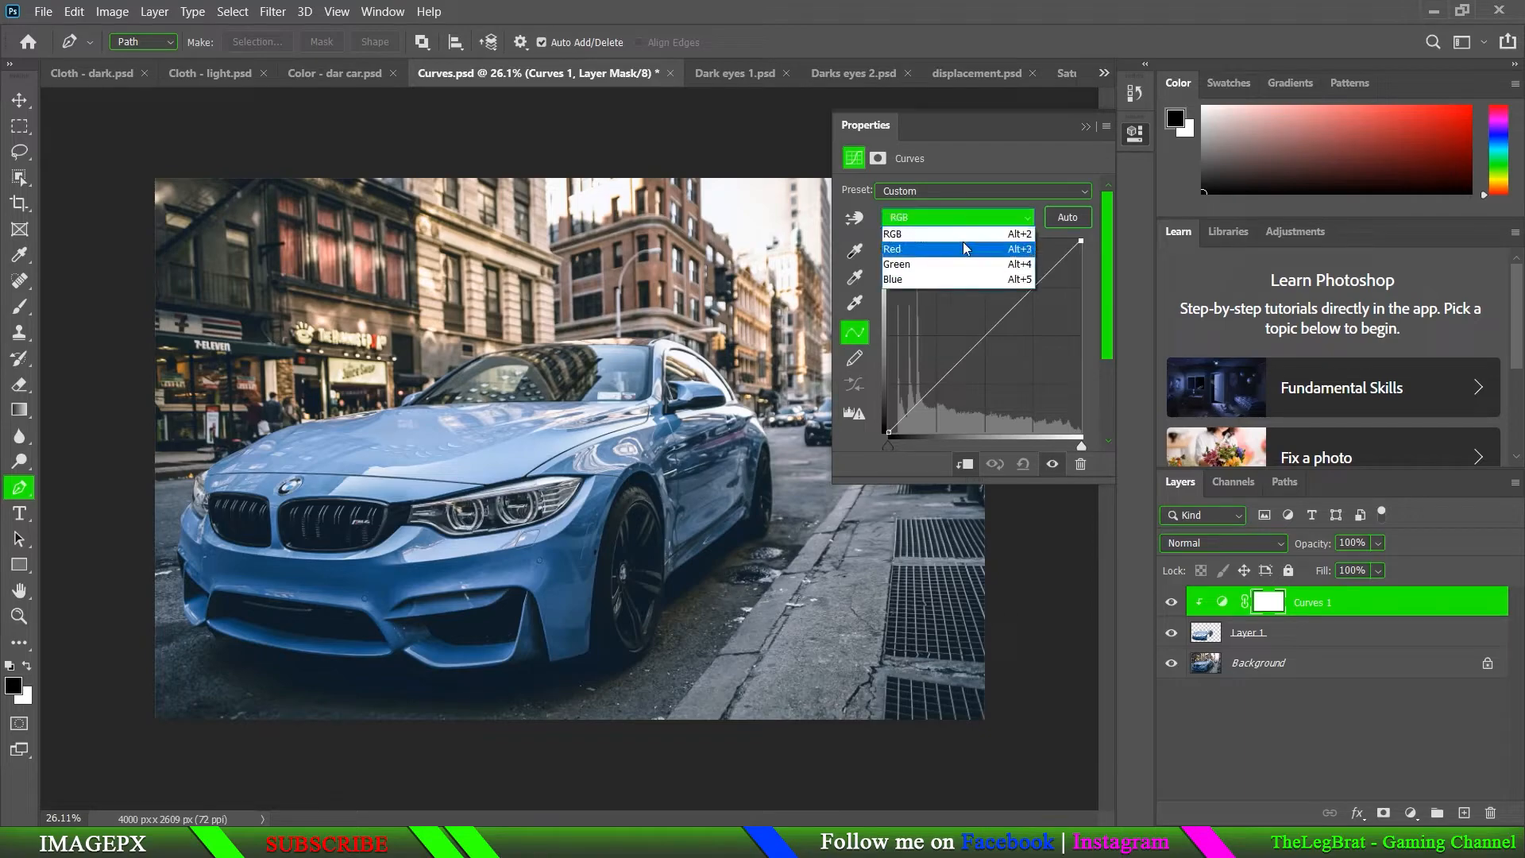
left_click(961, 243)
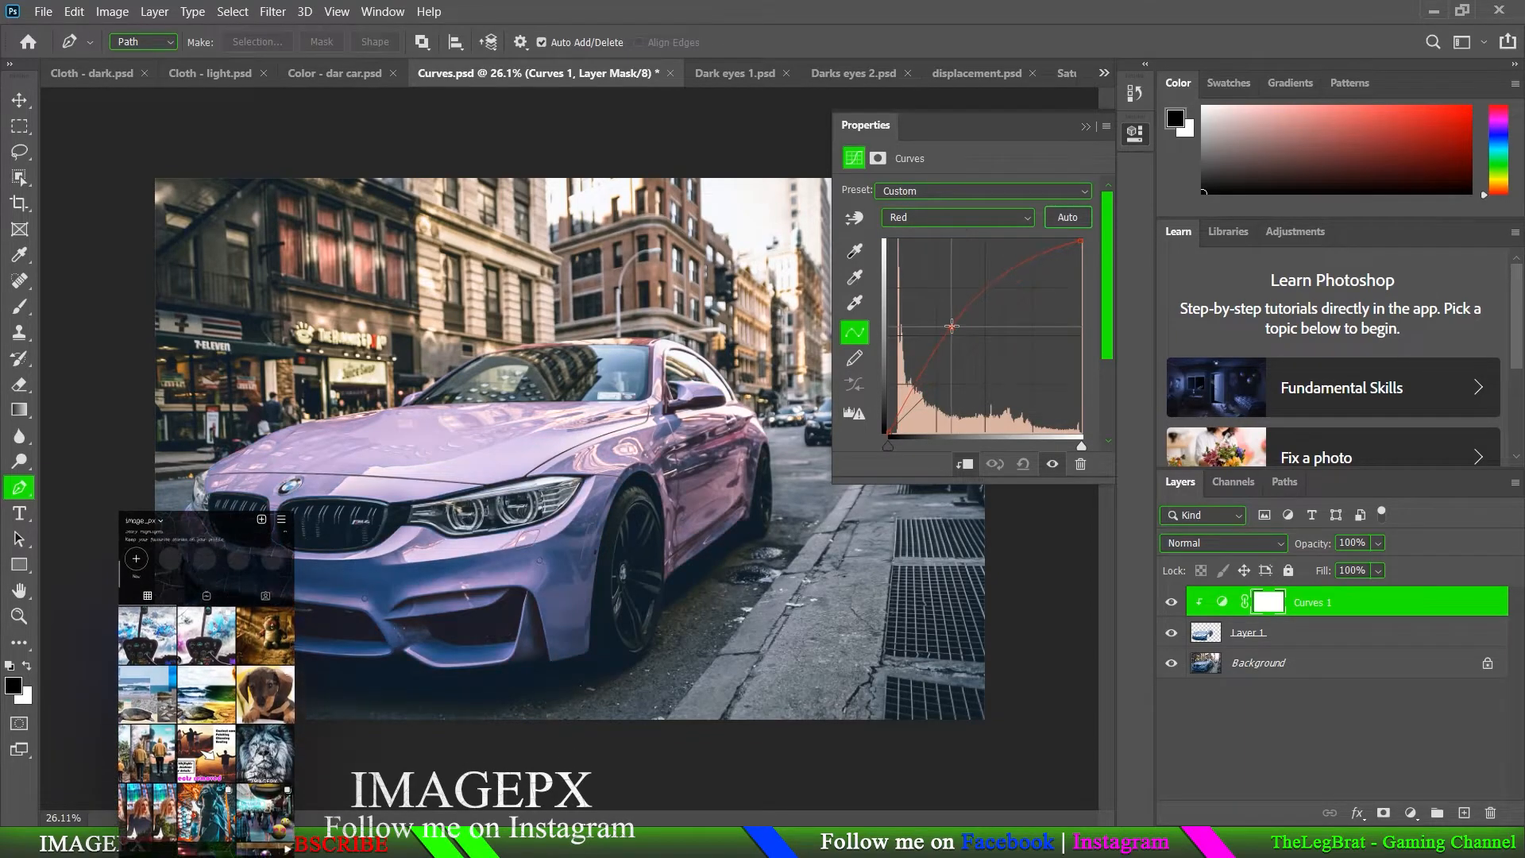
left_click_drag(964, 362, 898, 399)
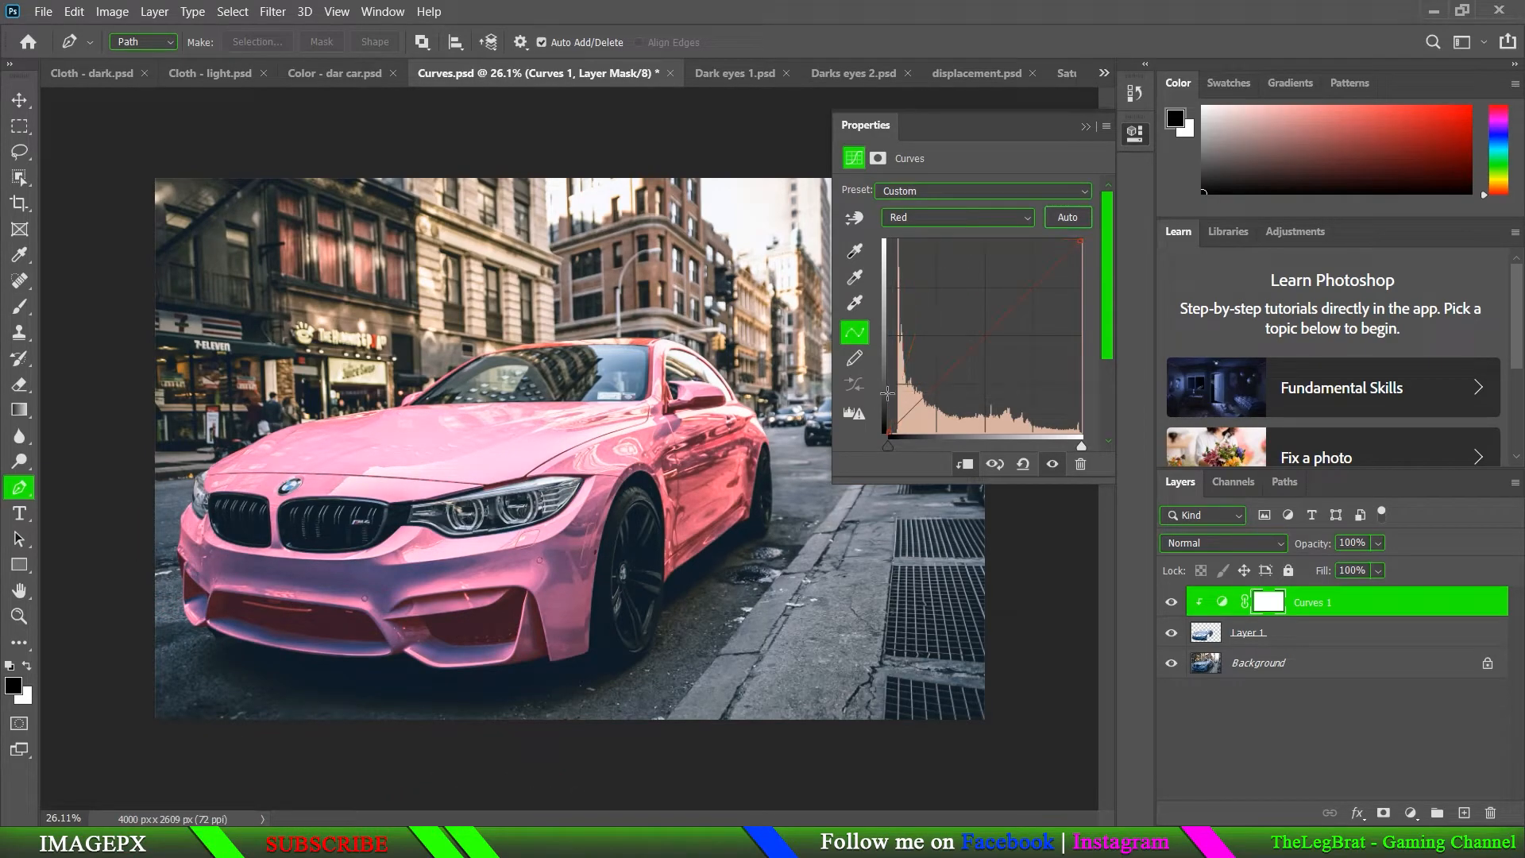
left_click_drag(887, 394, 890, 394)
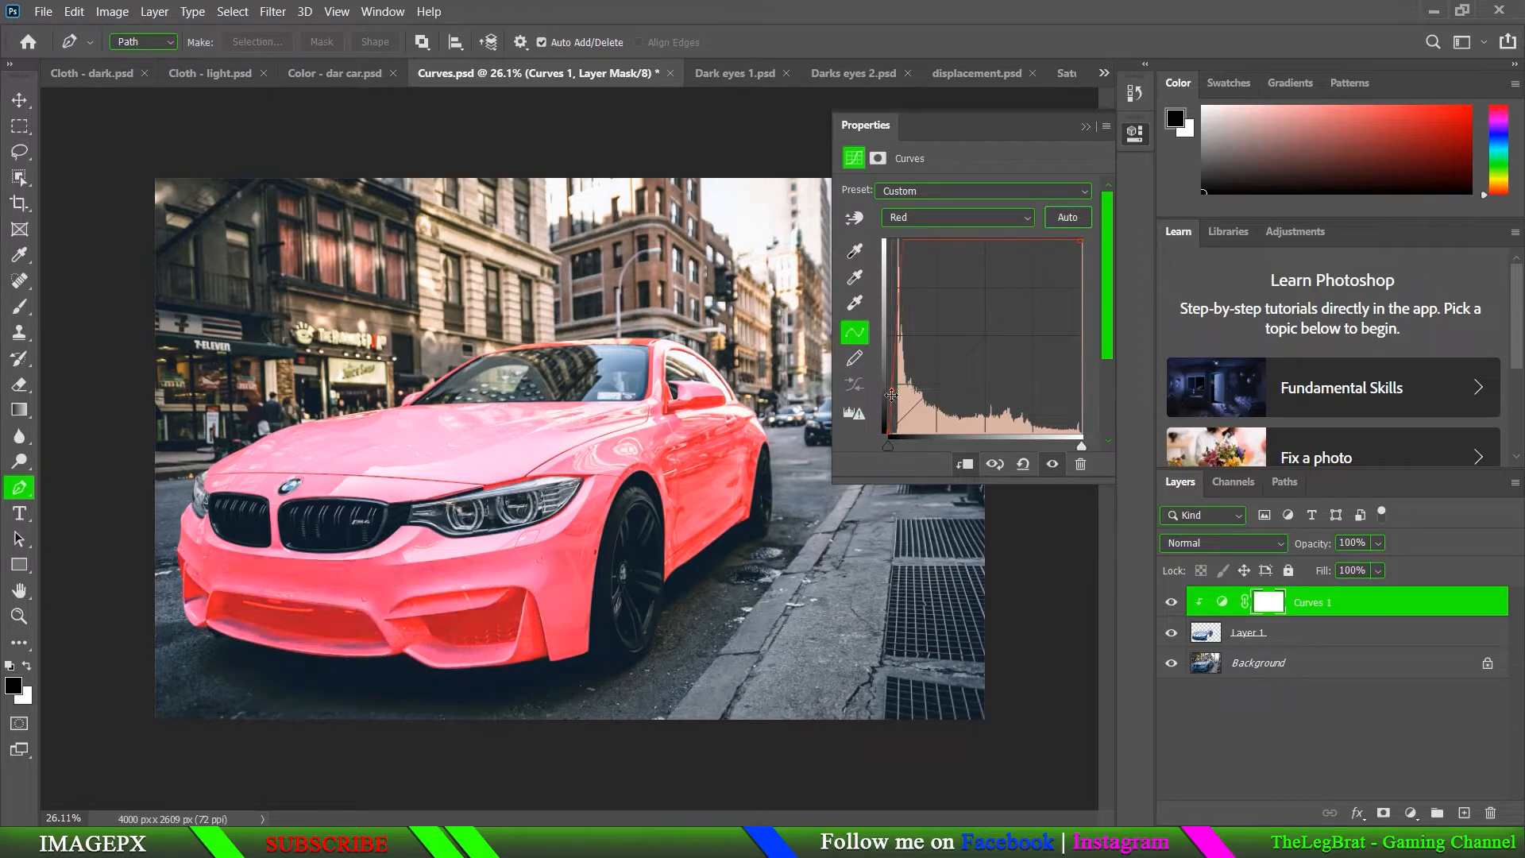
scroll(666, 488, "down", 5)
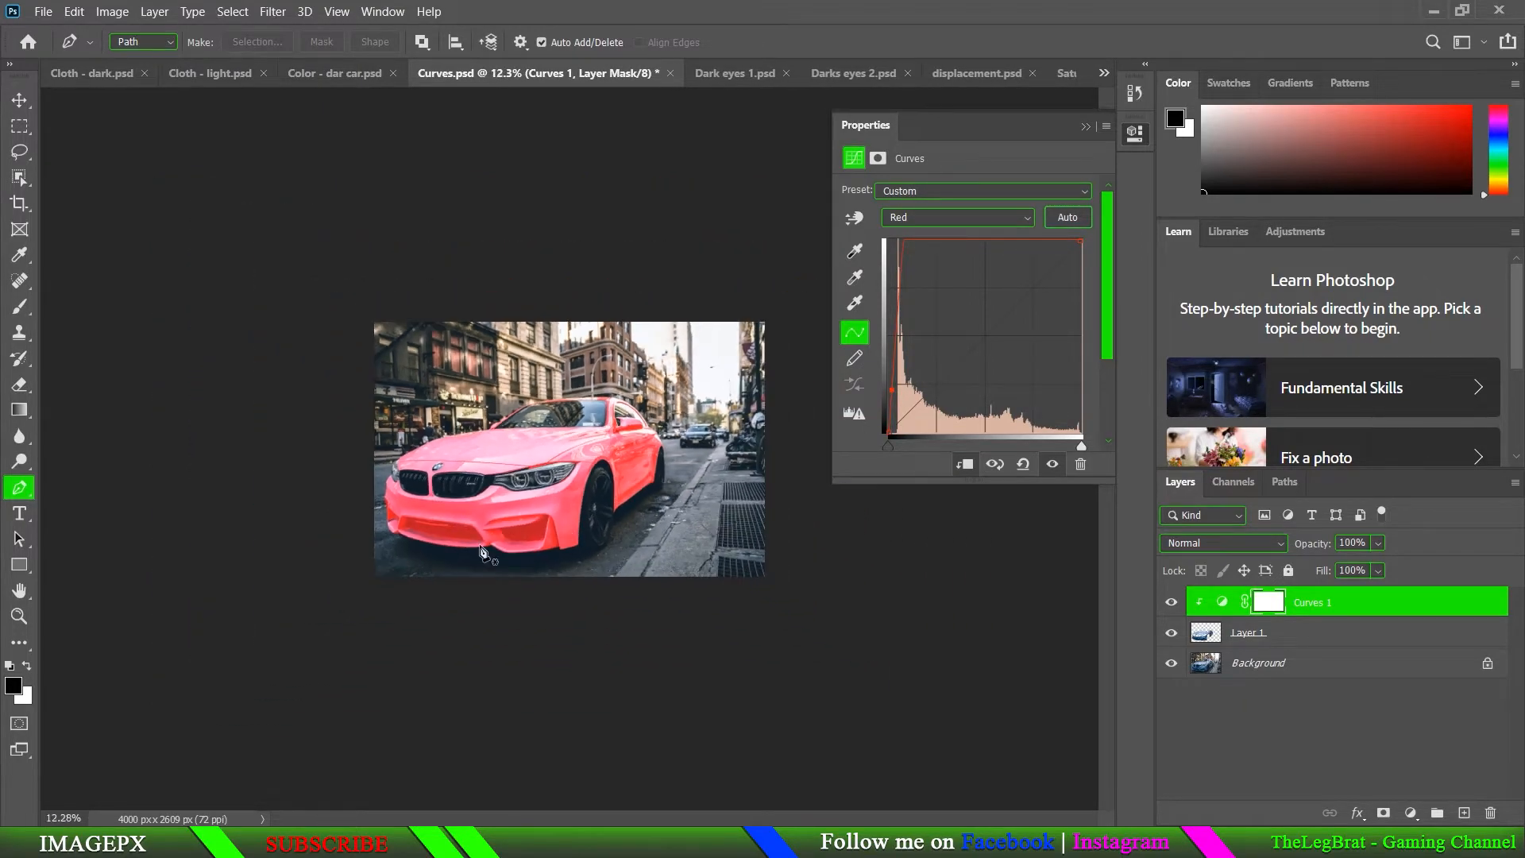
scroll(422, 565, "up", 5)
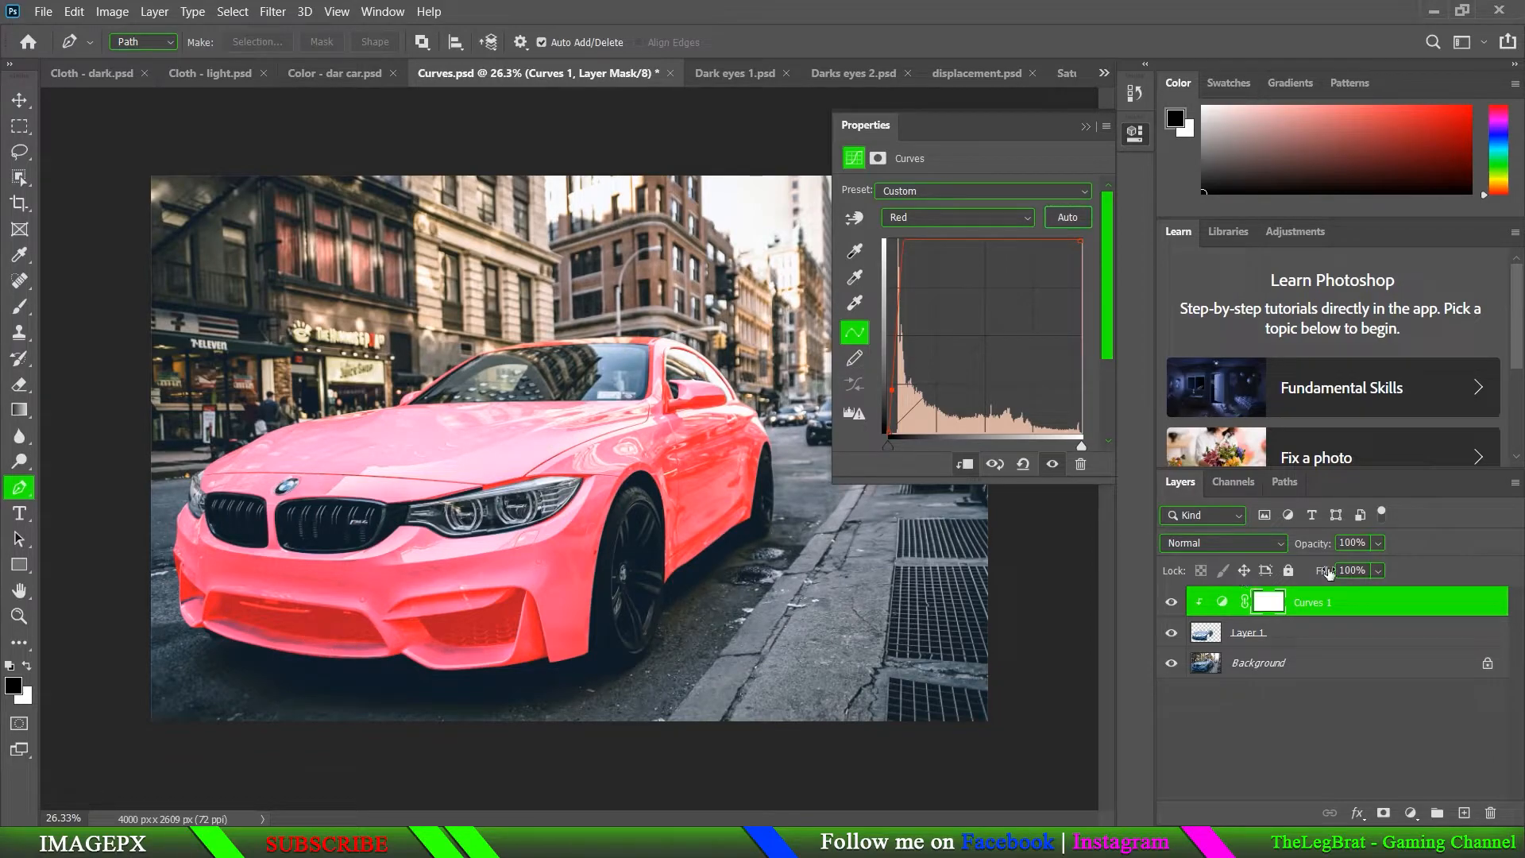
Step: Remove the steep rise from the Red channel's curve and bring it back to the straight diagonal
scroll(589, 547, "down", 2)
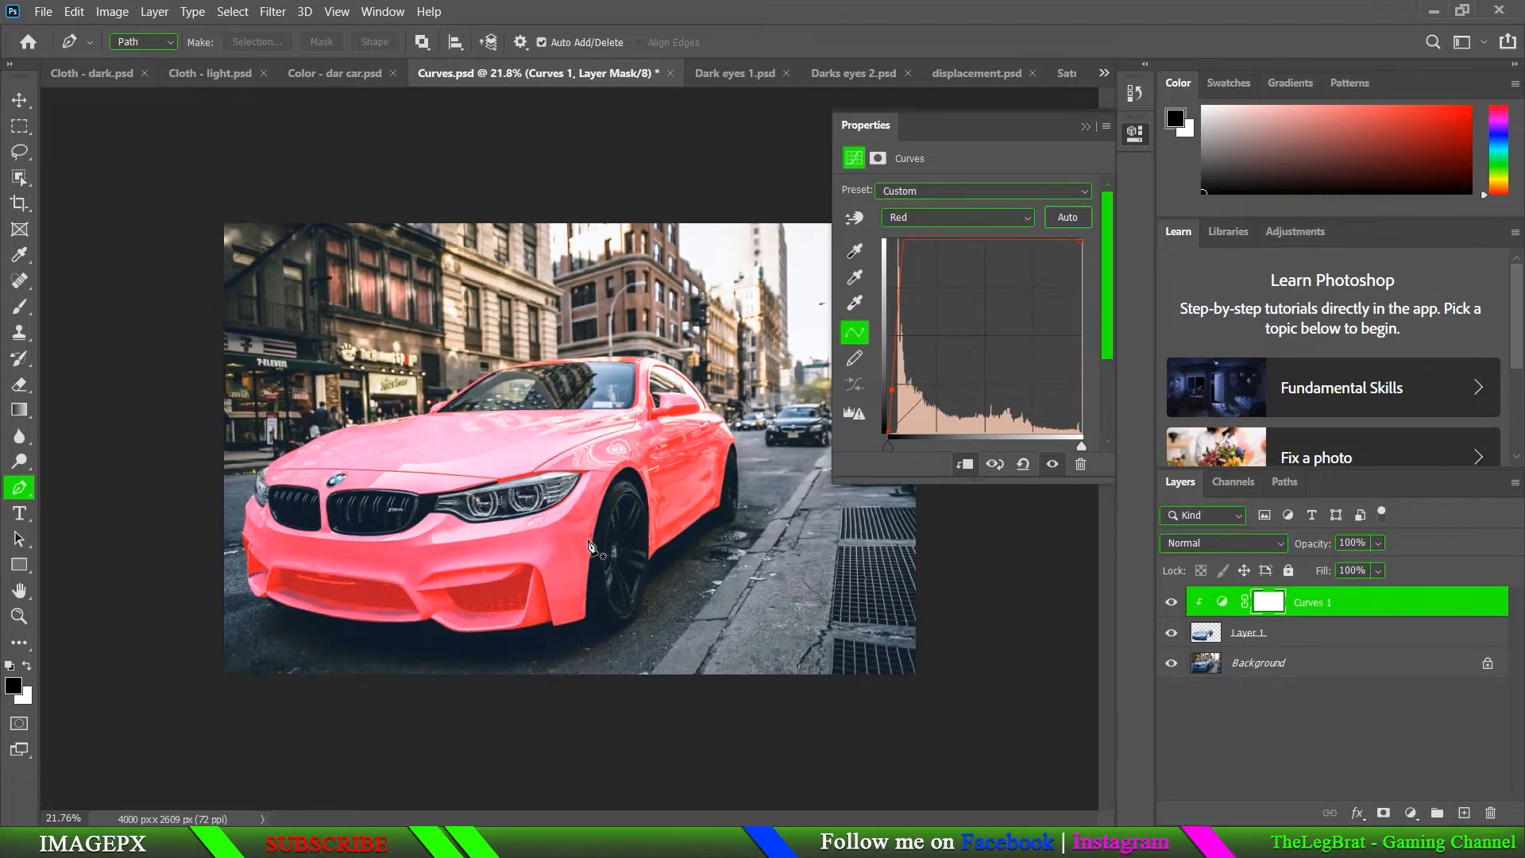
scroll(588, 547, "down", 2)
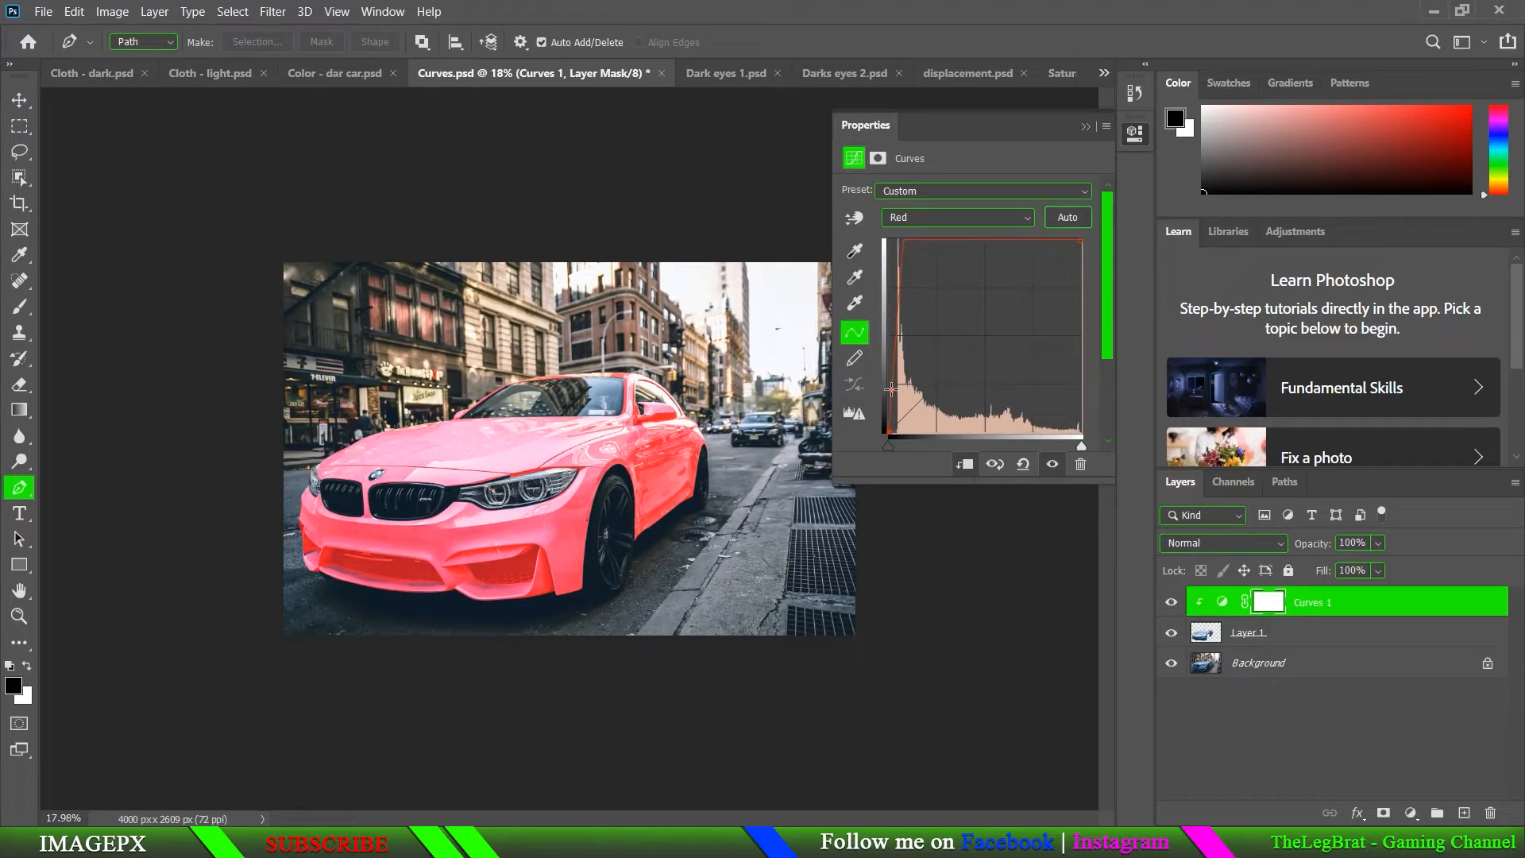
left_click_drag(892, 390, 927, 383)
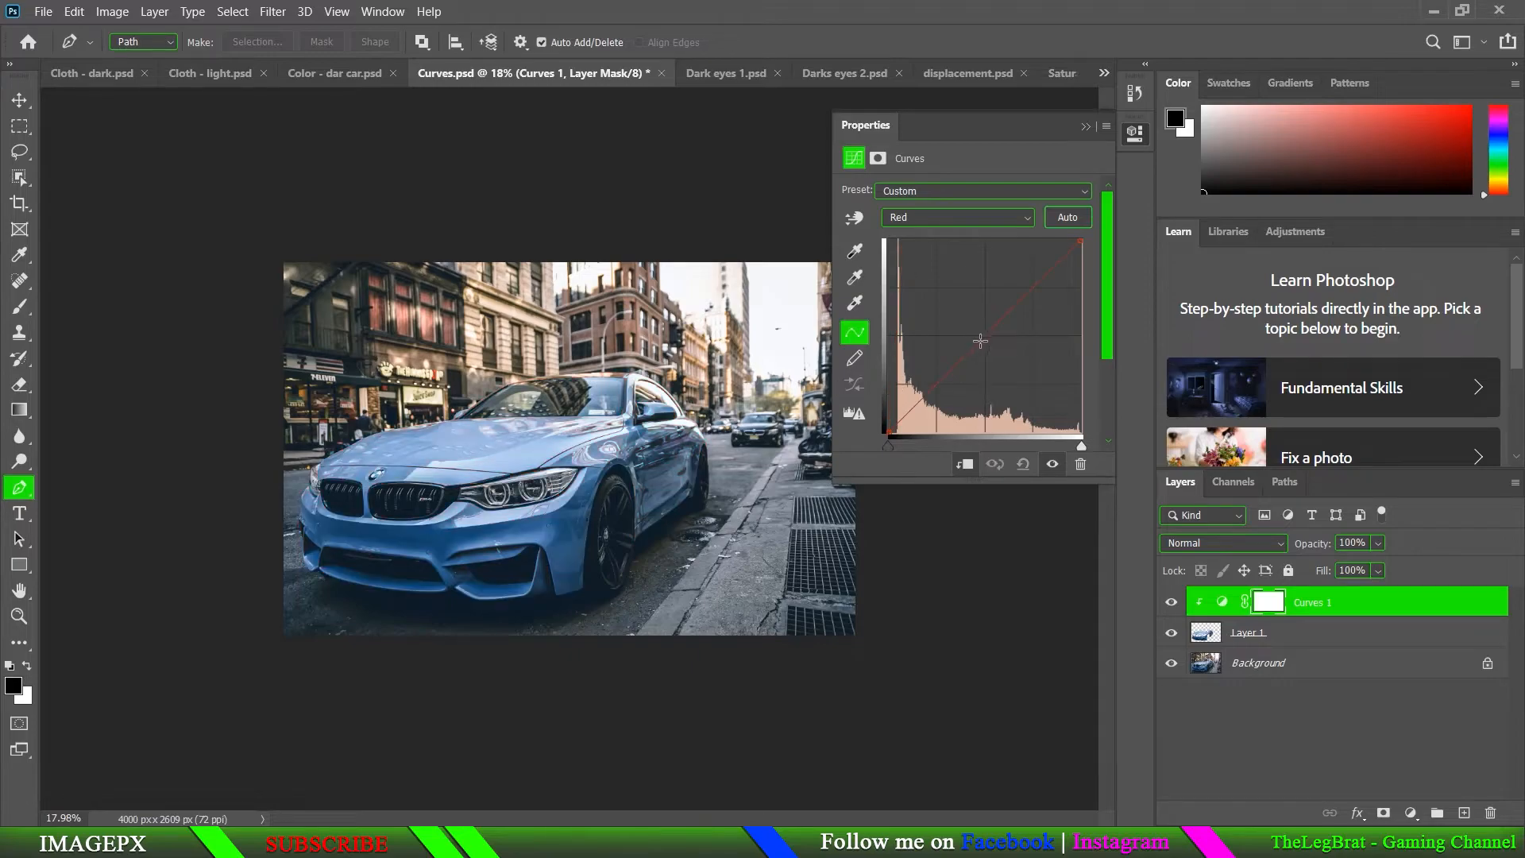
Step: Try pulling the Red channel's curve down to the highlight end for a cyan-blue body, and move the point back to the diagonal
left_click_drag(981, 341, 1079, 437)
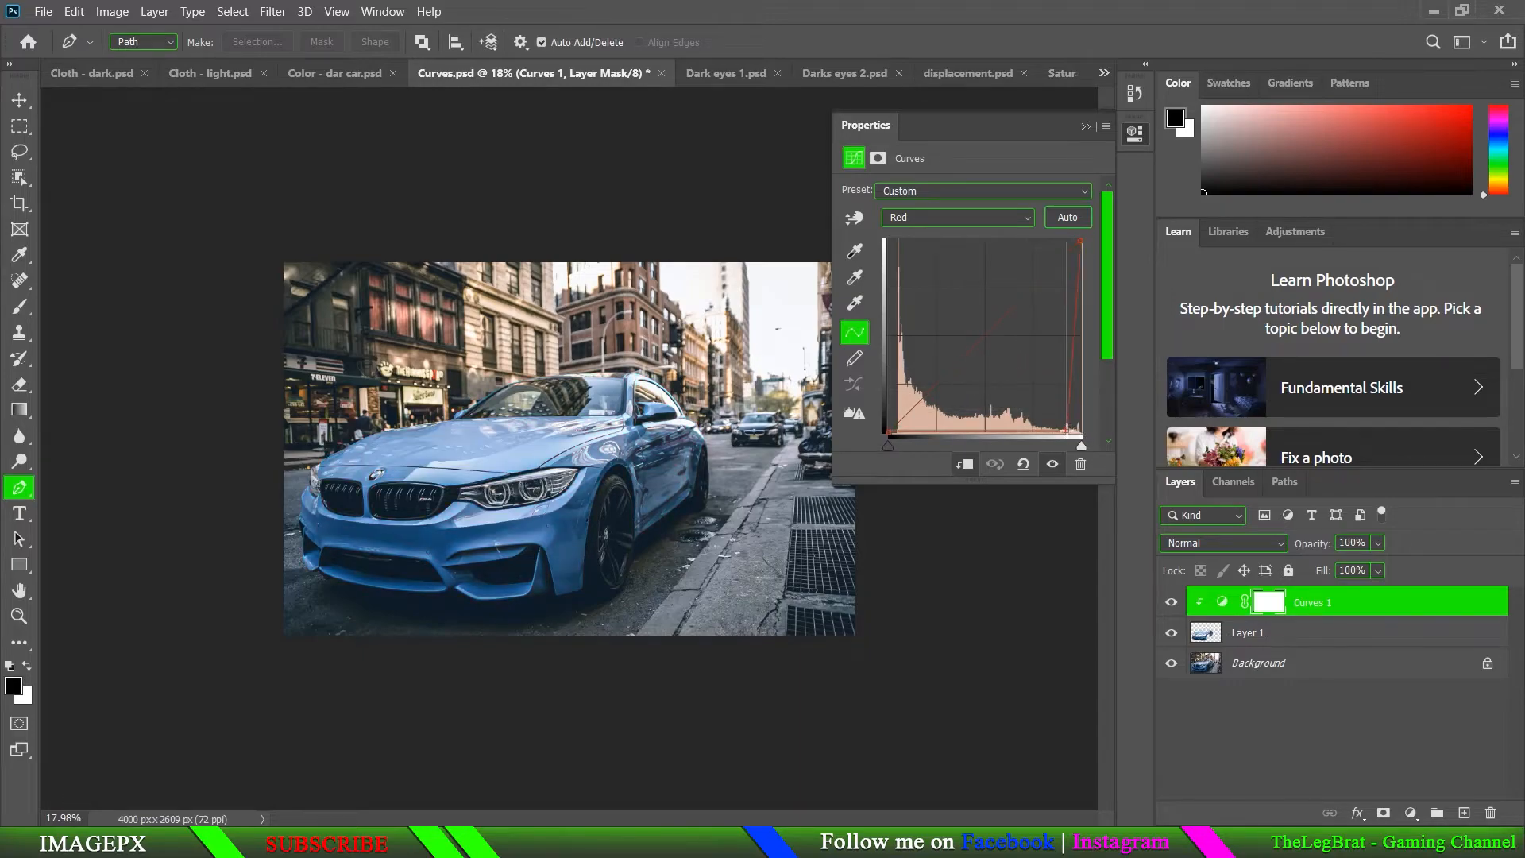
left_click(1067, 431)
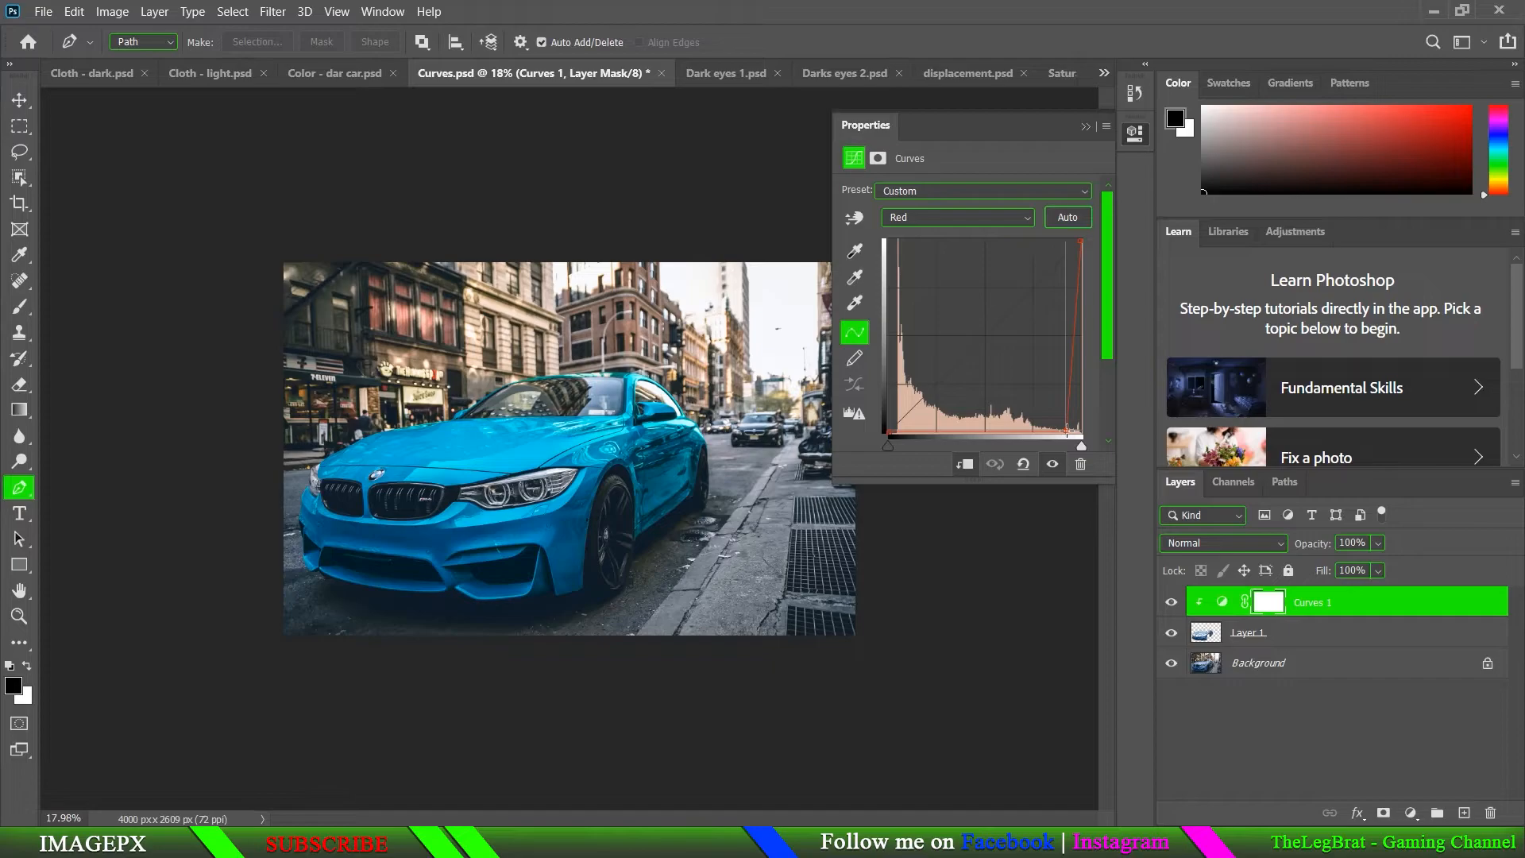
left_click_drag(1068, 430, 970, 344)
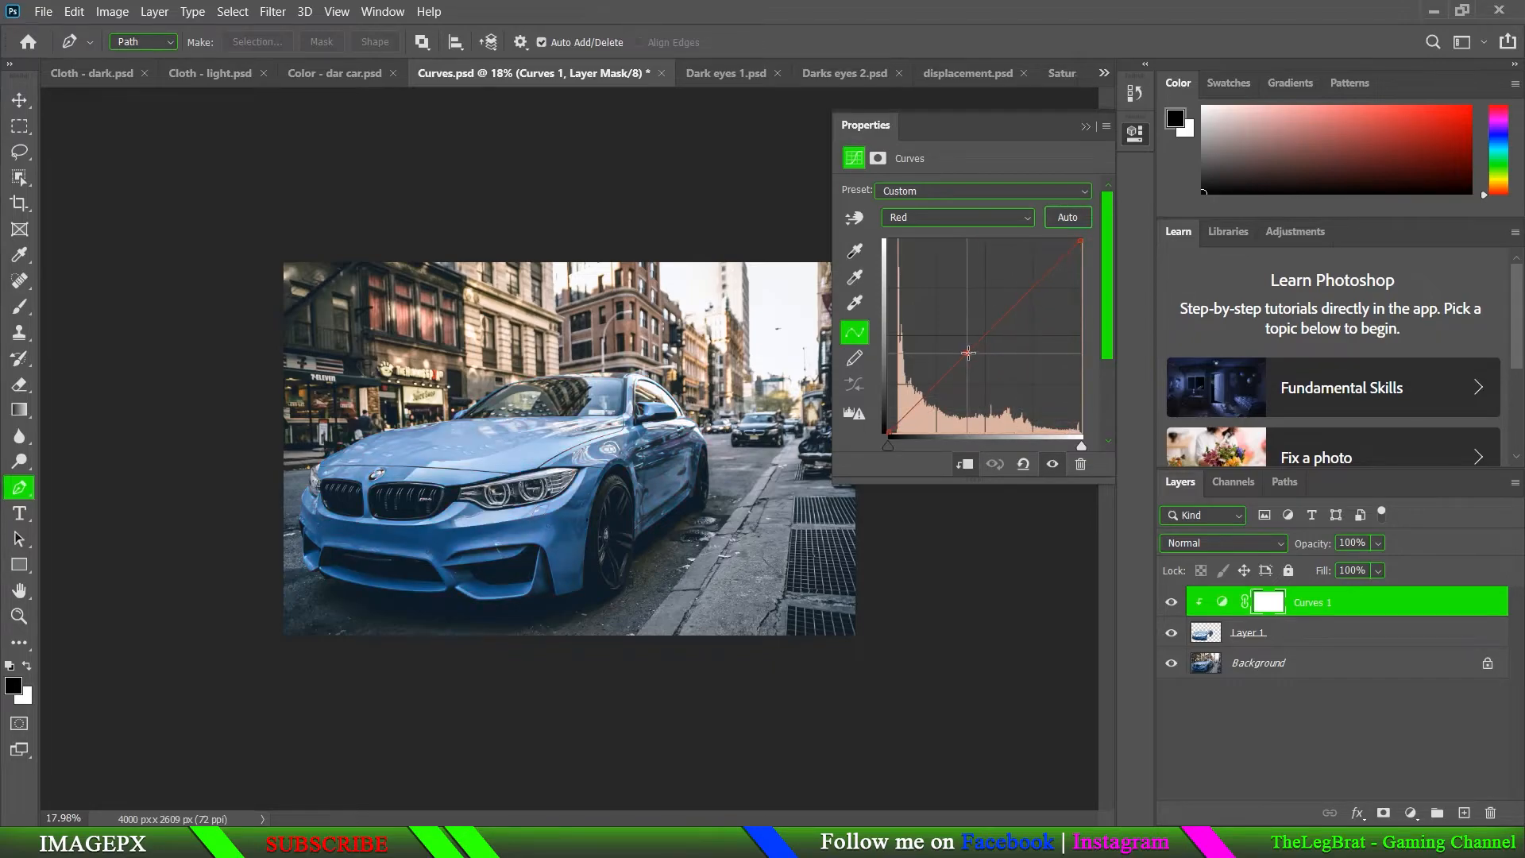
Step: Try raising the Green channel's curve steeply near the shadow end for a bright green body, and straighten it again
left_click(933, 263)
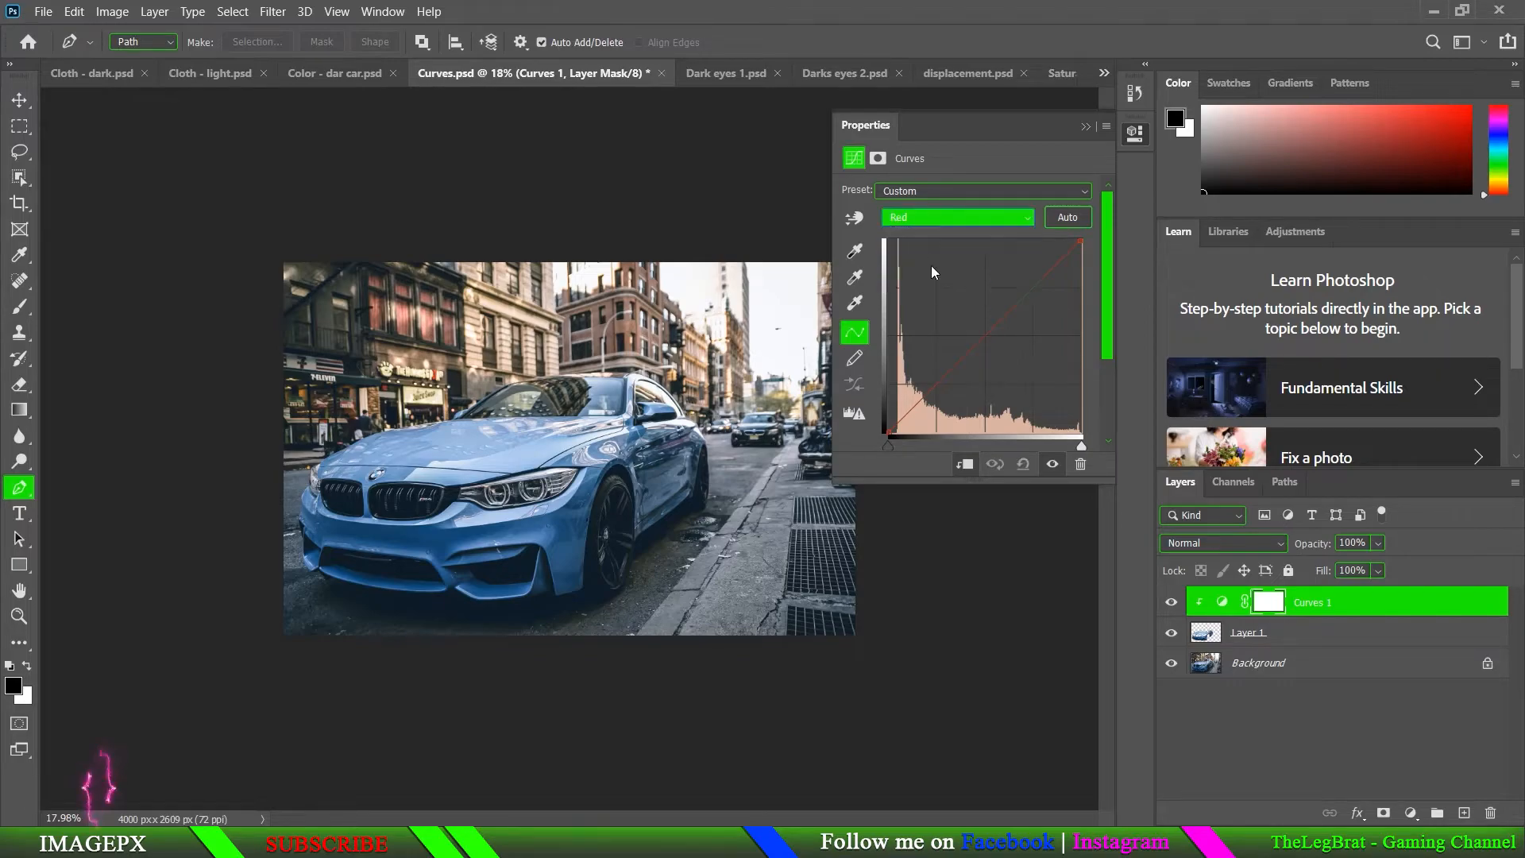
left_click_drag(976, 344, 896, 242)
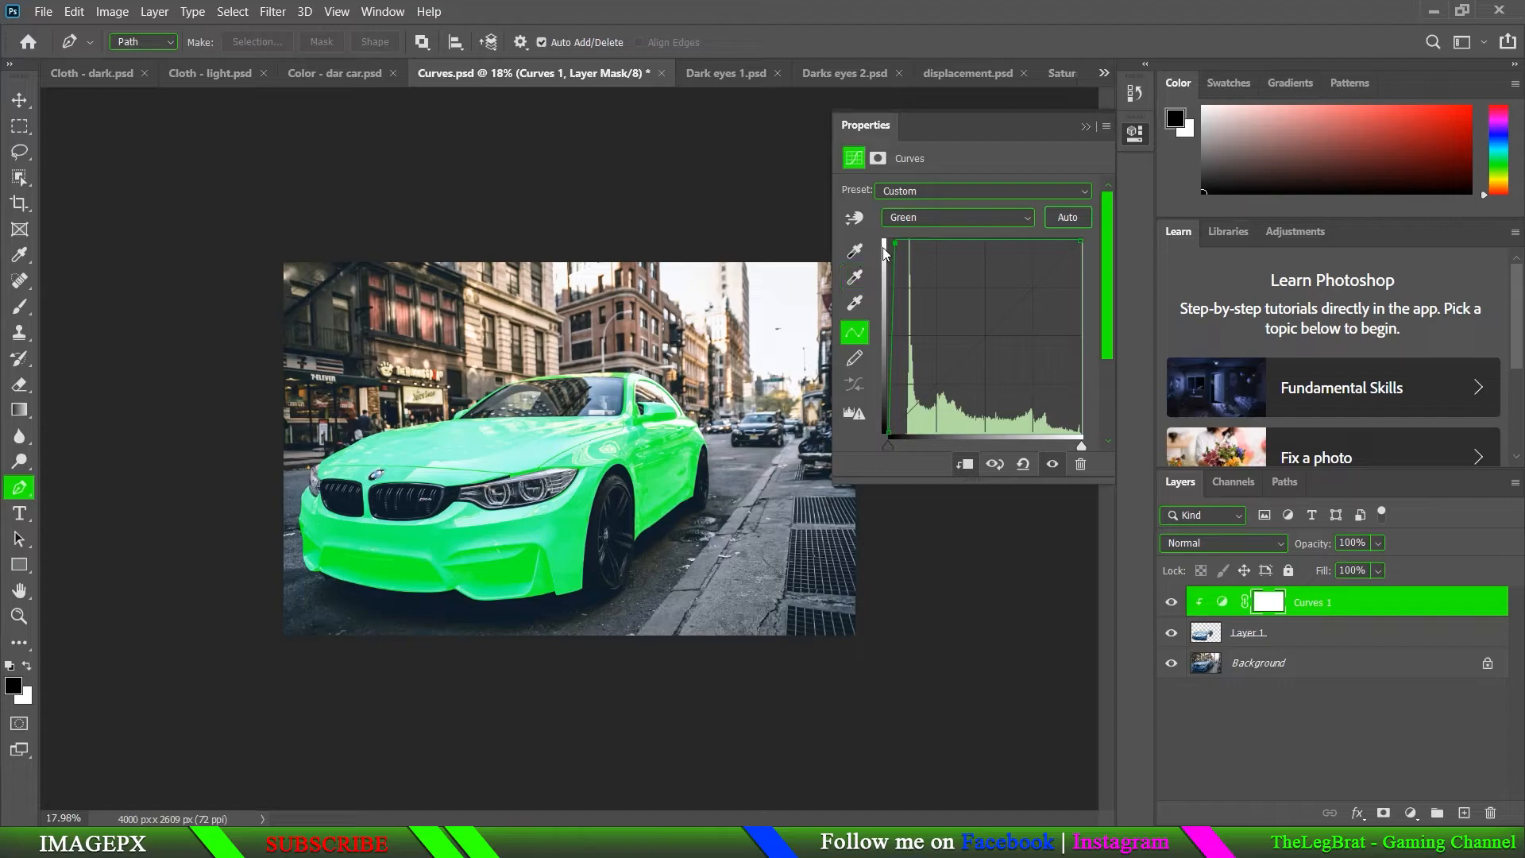
left_click_drag(894, 244, 977, 230)
Step: Try lowering and raising the Blue channel's curve to see its effect on the bodywork, leaving the curve straight
left_click(964, 216)
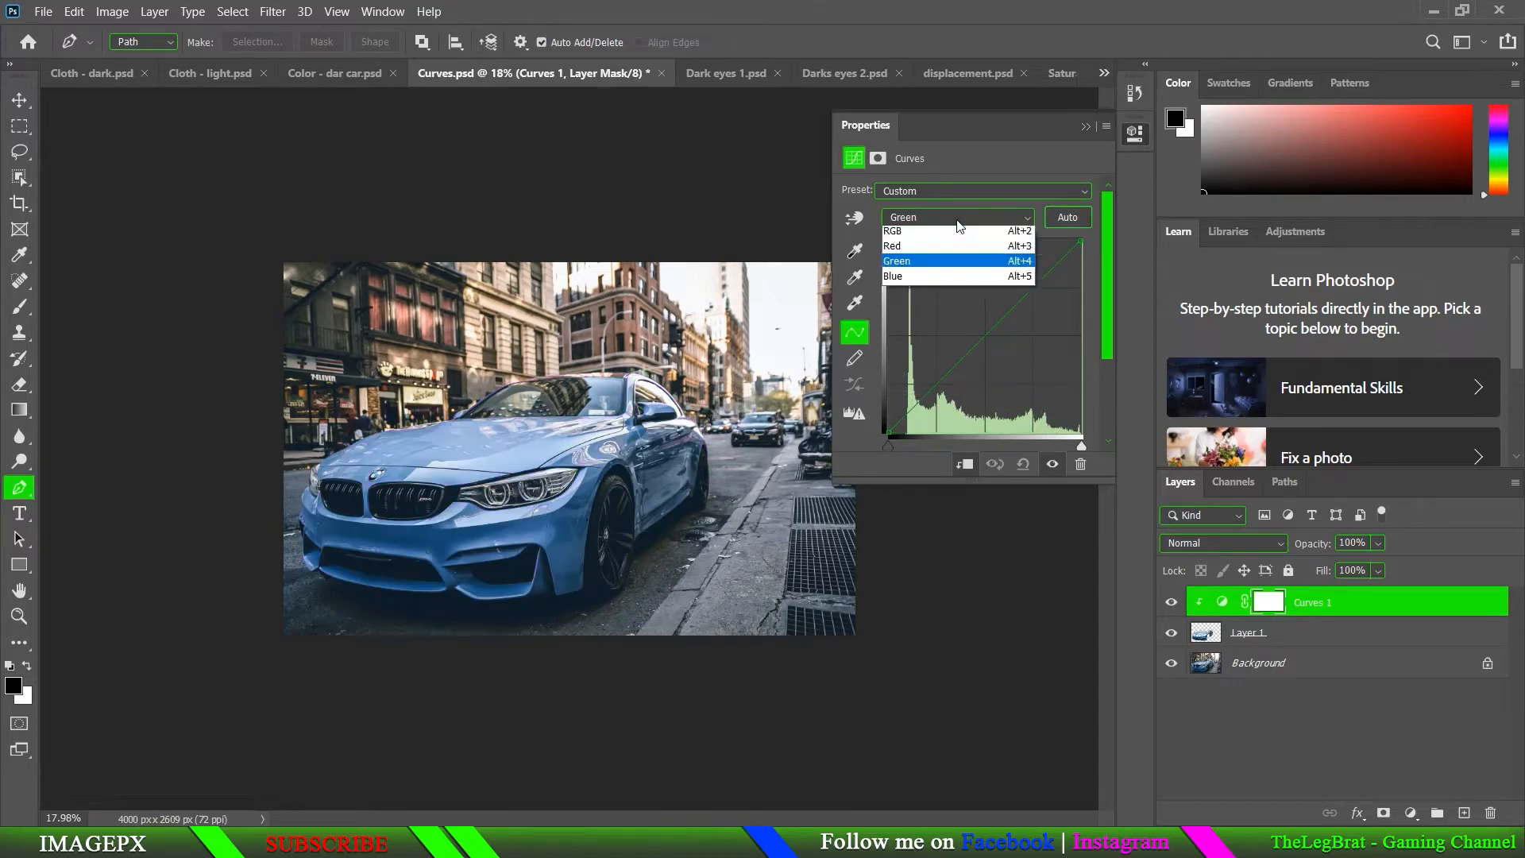
left_click(955, 280)
left_click_drag(970, 337, 592, 493)
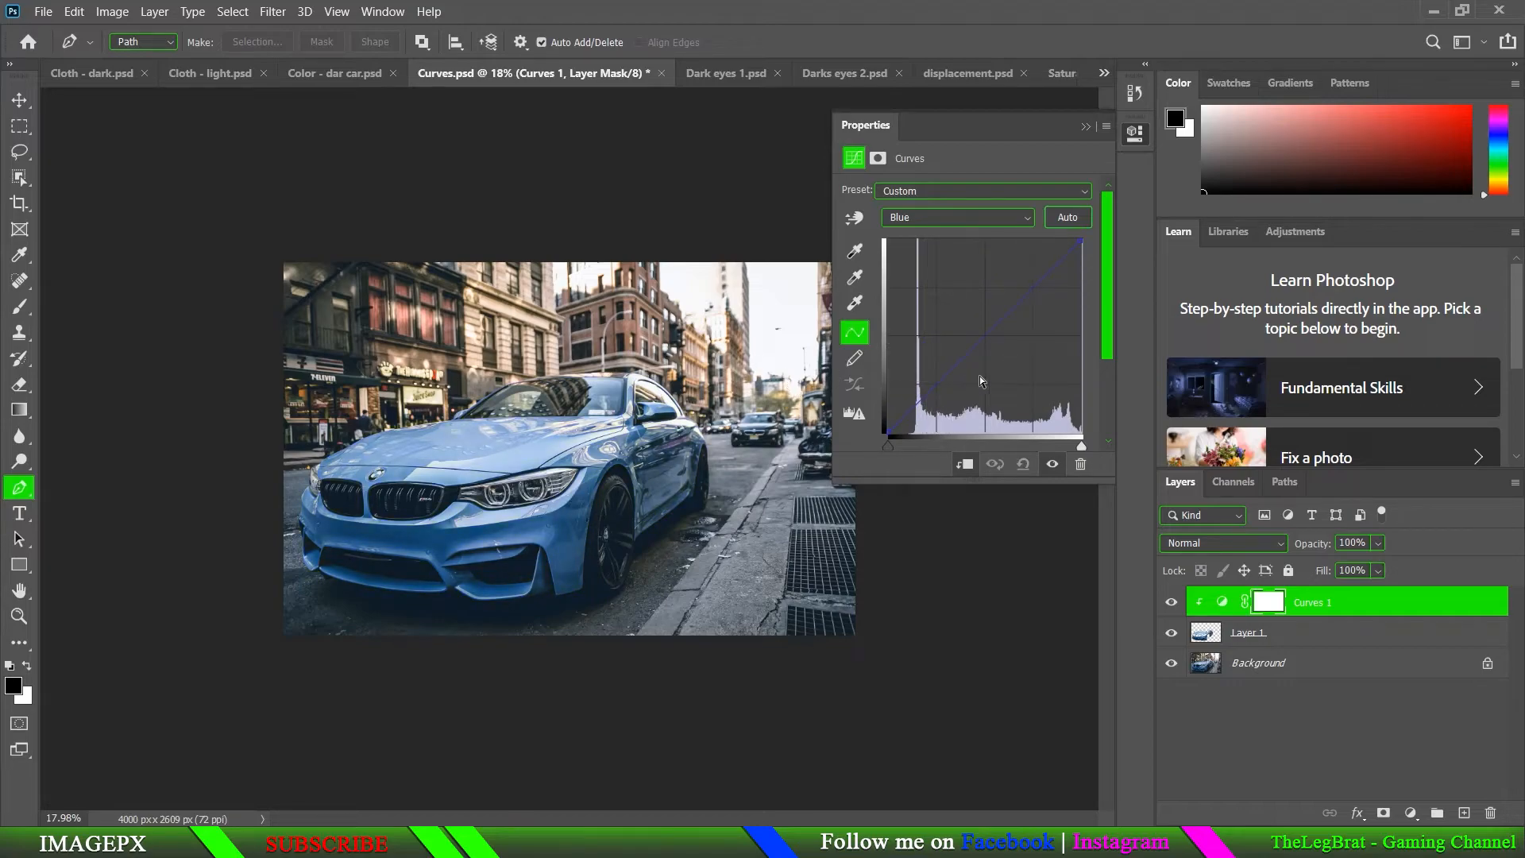
left_click_drag(995, 329, 926, 226)
Step: Raise the Red channel's curve moderately with a single point just below the midtones to turn the bodywork pinkish purple
left_click(928, 220)
left_click(954, 243)
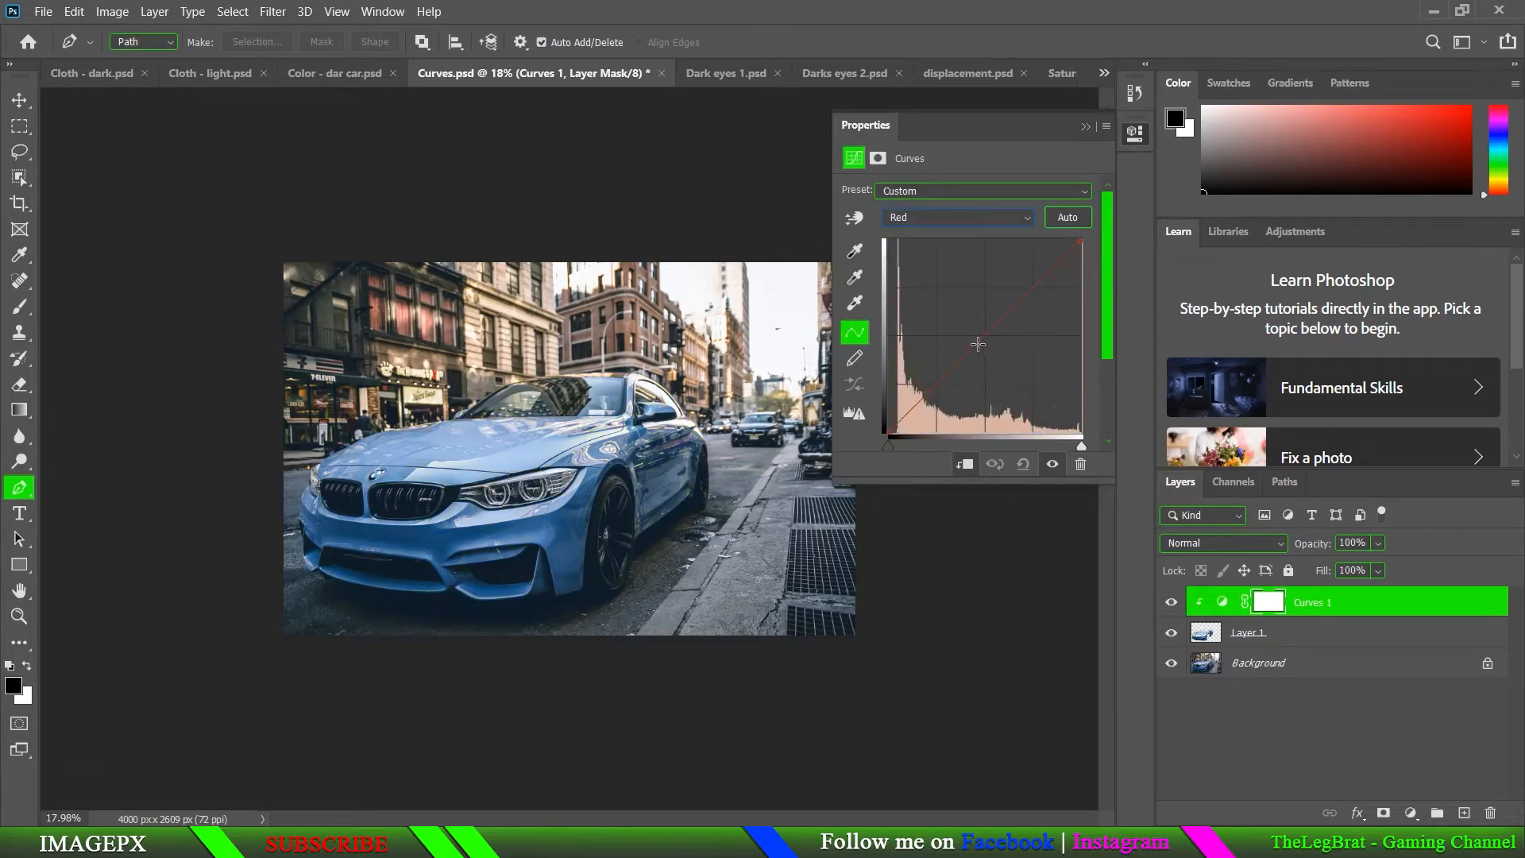
left_click_drag(978, 344, 951, 316)
Step: Raise the Green channel's curve slightly with a point just below the midtones to give the bodywork a pale teal tone
left_click(977, 222)
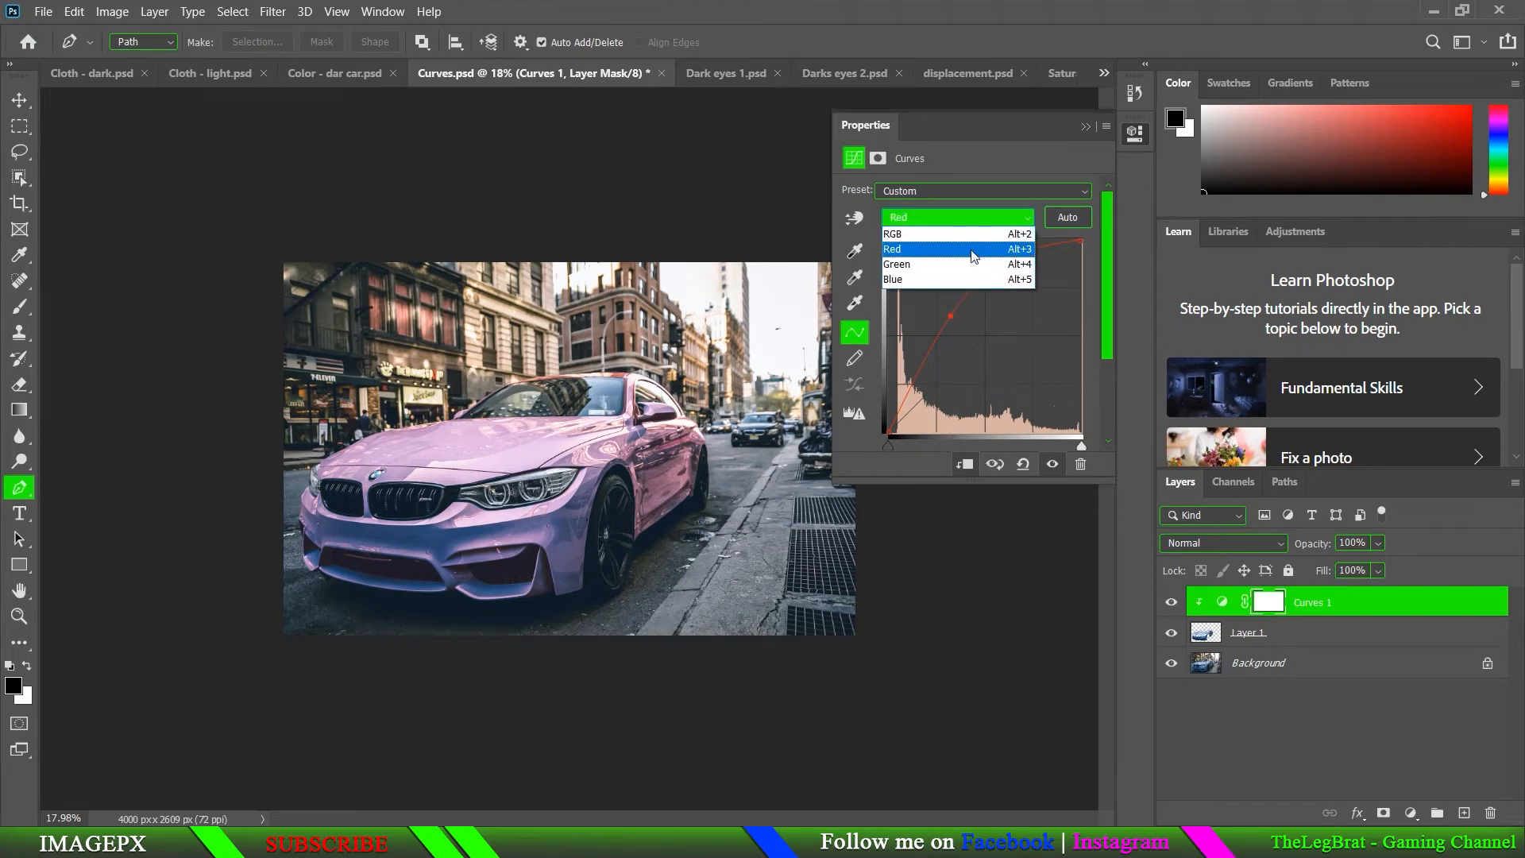
left_click(953, 263)
mouse_move(974, 346)
left_mouse_down()
mouse_move(947, 300)
mouse_move(1013, 385)
mouse_move(961, 325)
left_mouse_up()
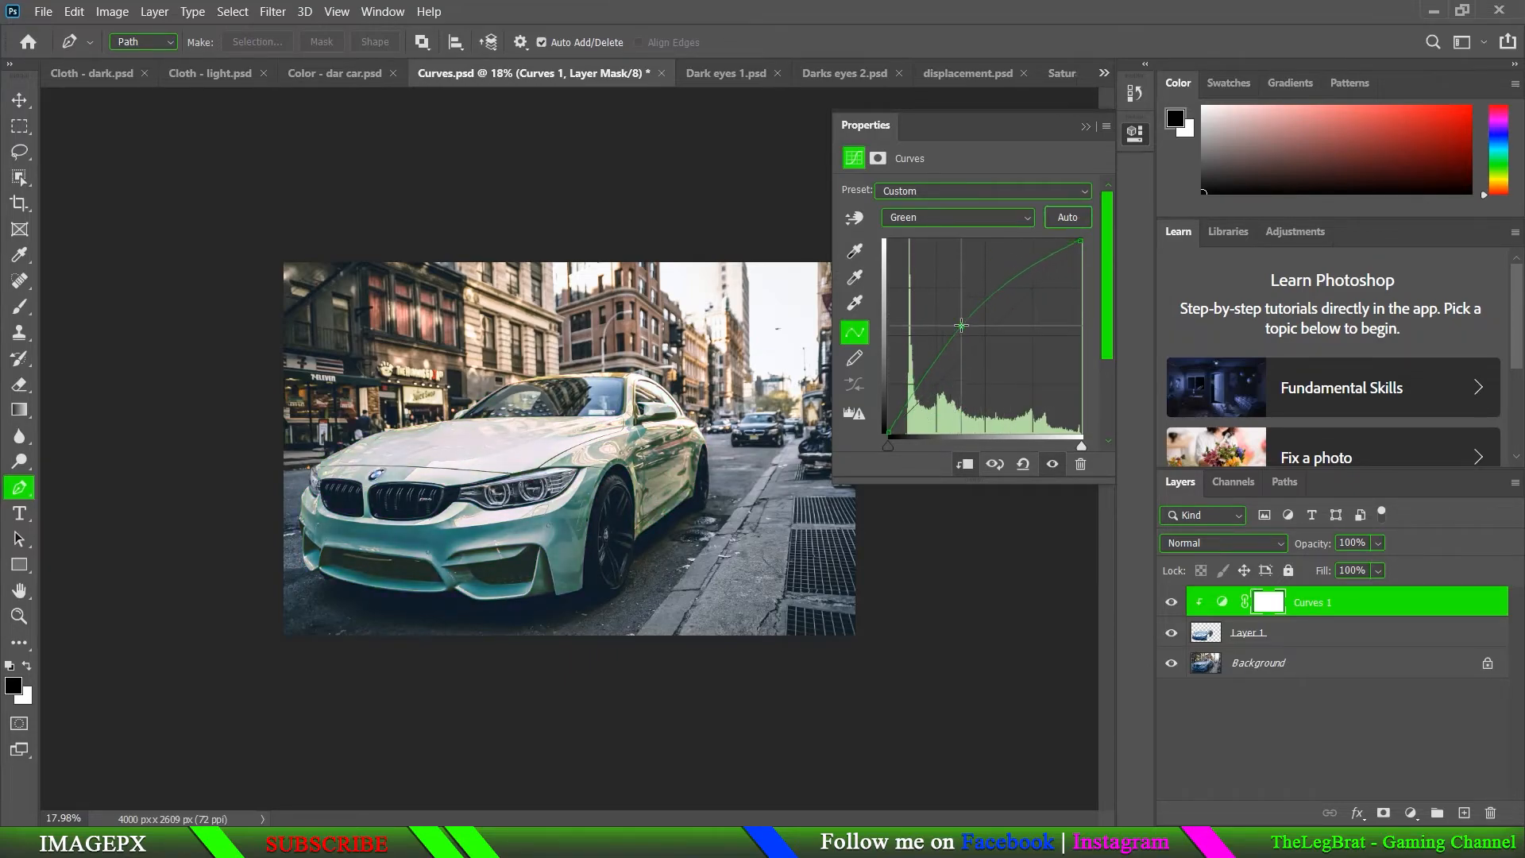
Step: Lower the Blue channel's curve with a point just above the midtones to turn the bodywork yellow-green, and close the Curves settings
left_click(961, 217)
left_click(956, 277)
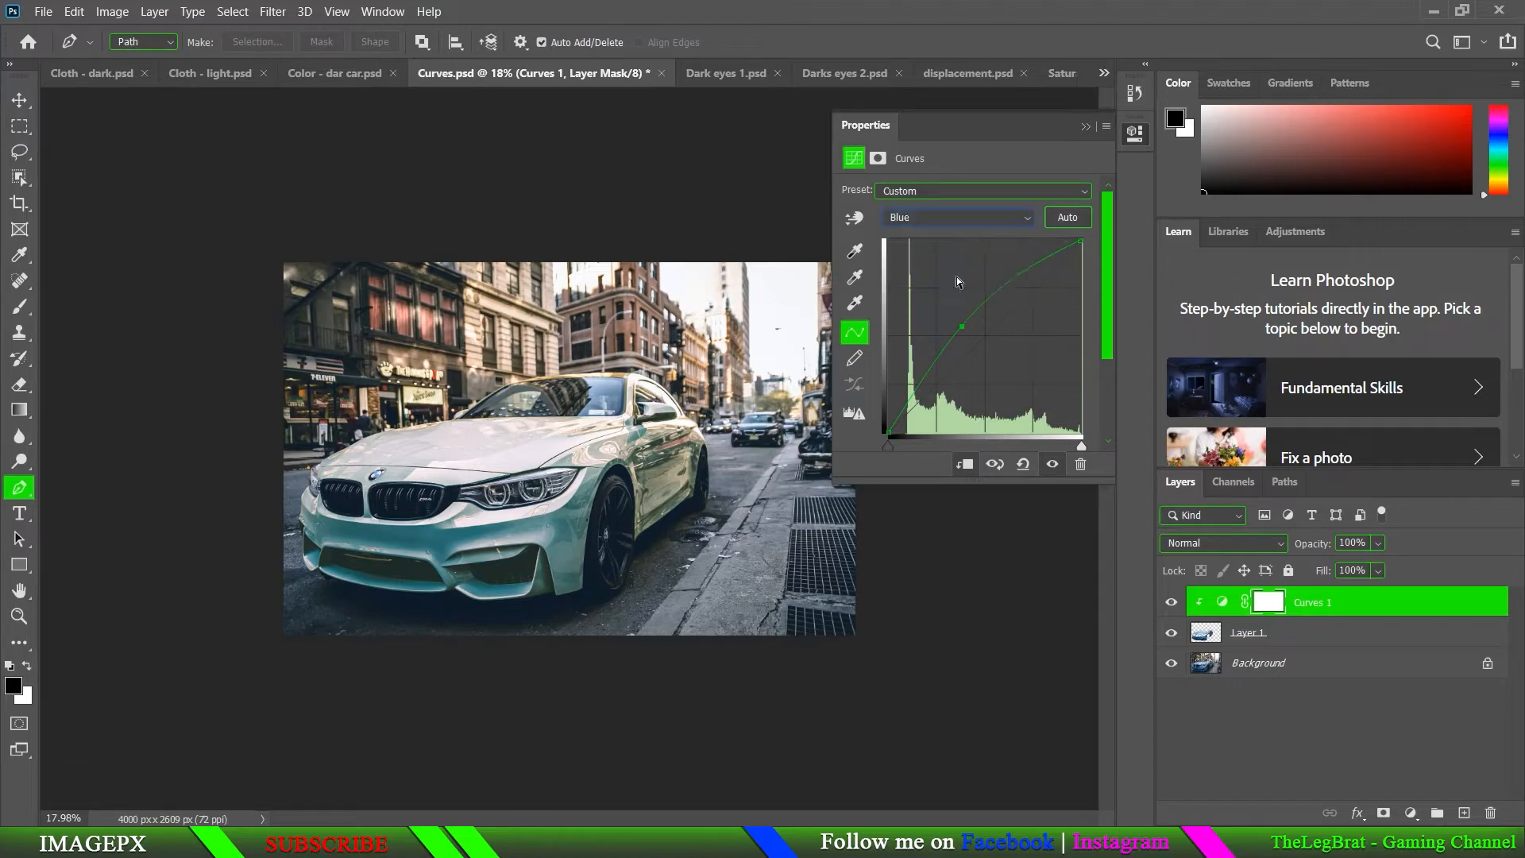
left_click_drag(966, 340, 1001, 374)
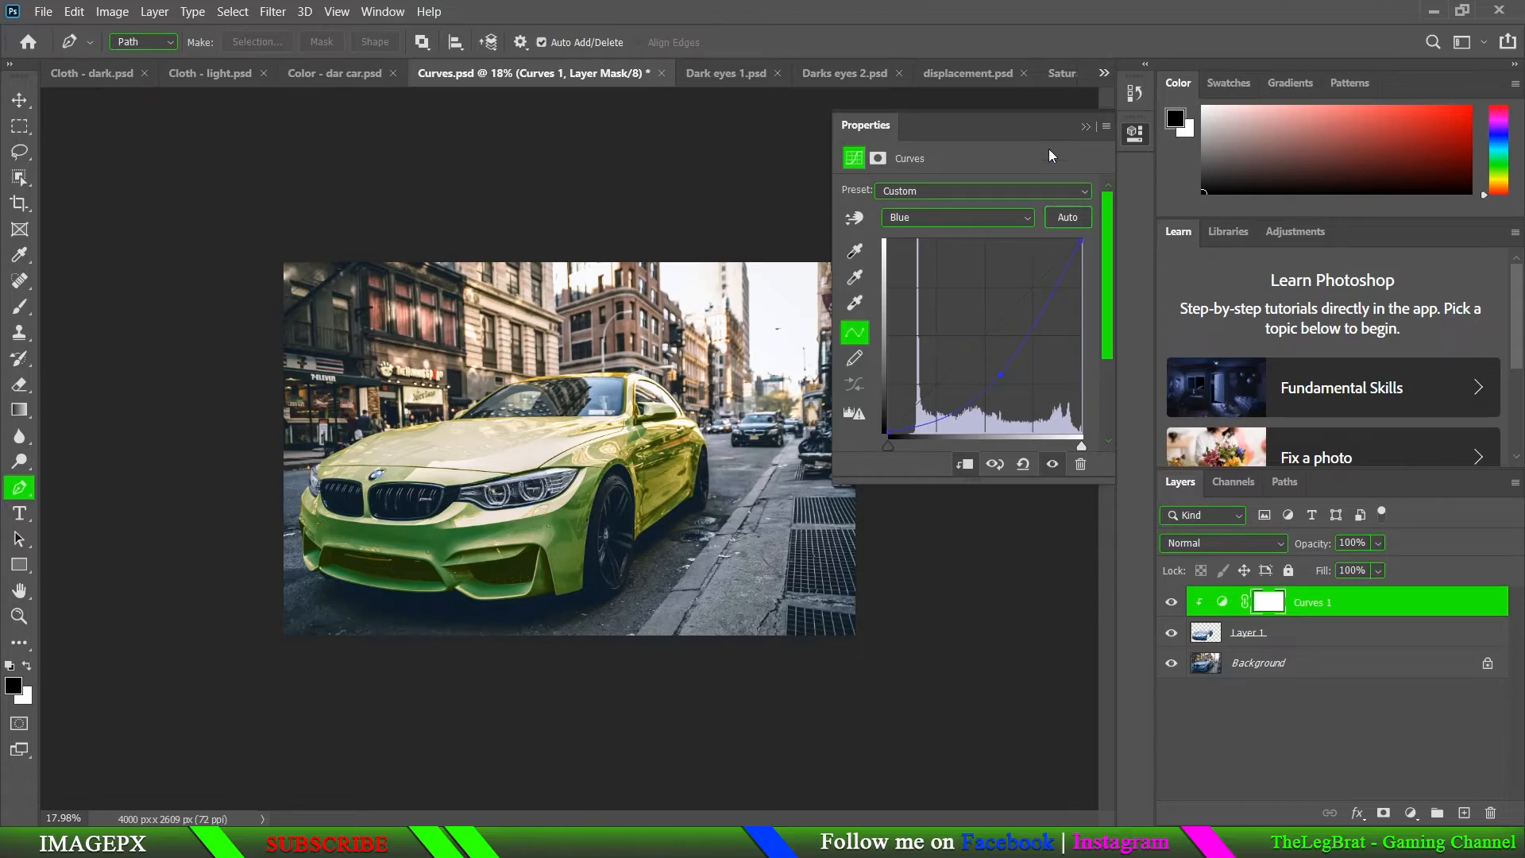
left_click(1085, 126)
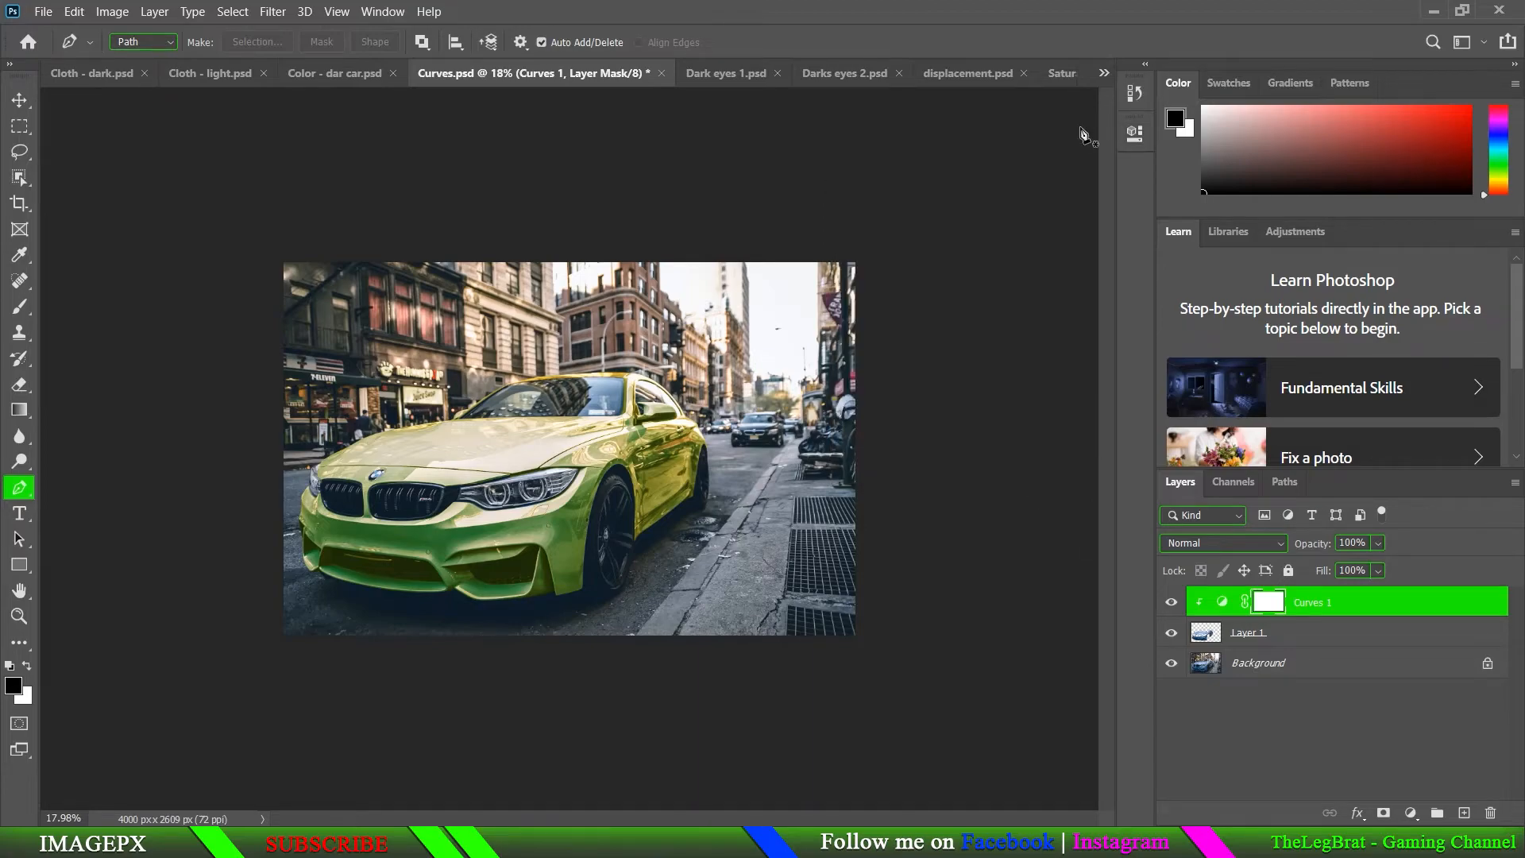
Step: With the Move tool active and Layer 1 selected, hide and reshow the Curves 1 layer to compare the original and recoloured car
left_click(19, 99)
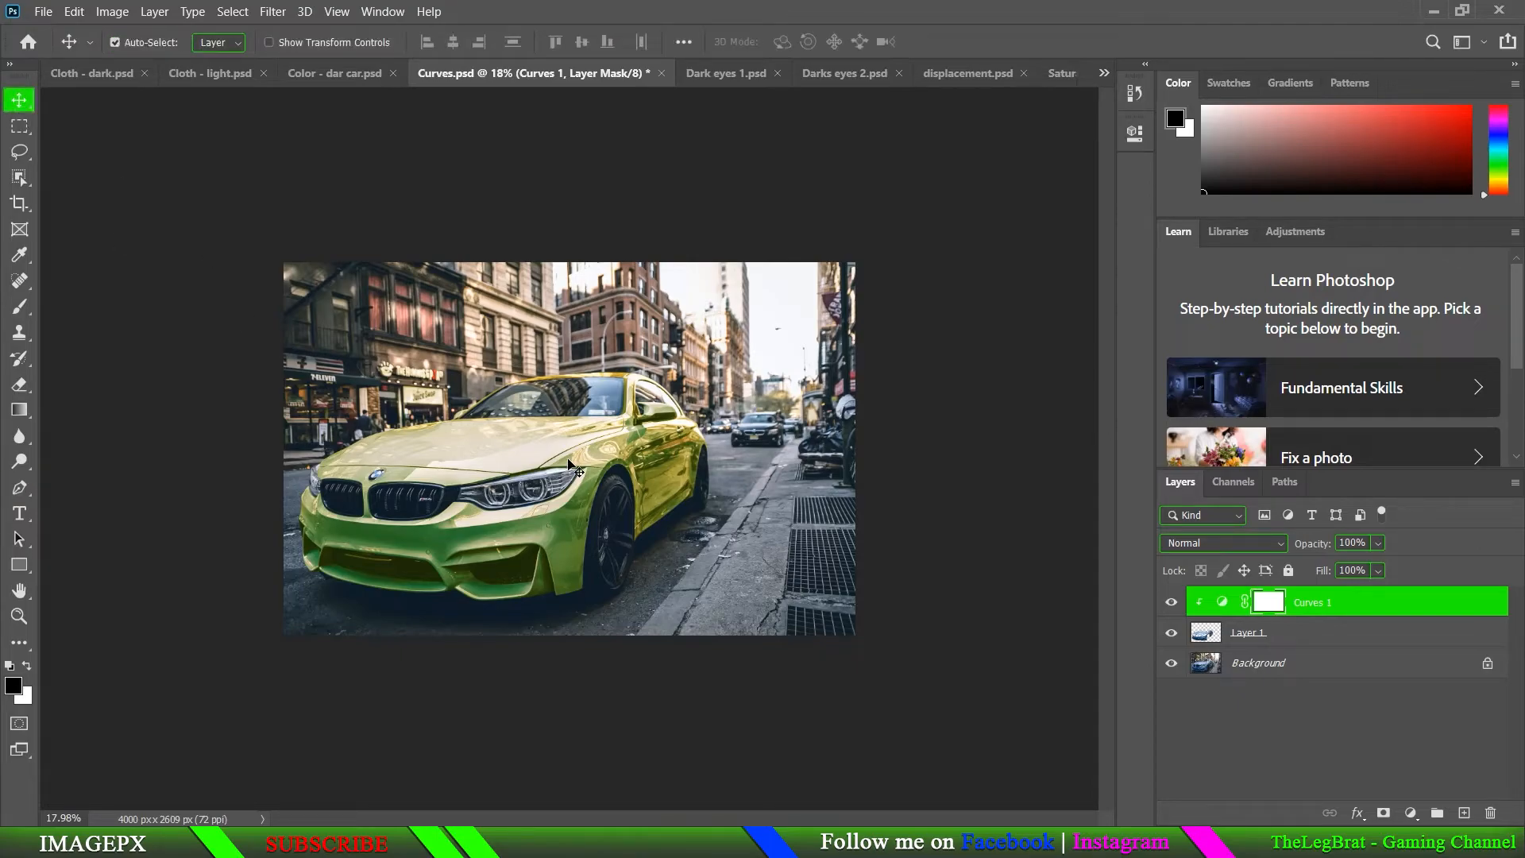
left_click(1207, 634)
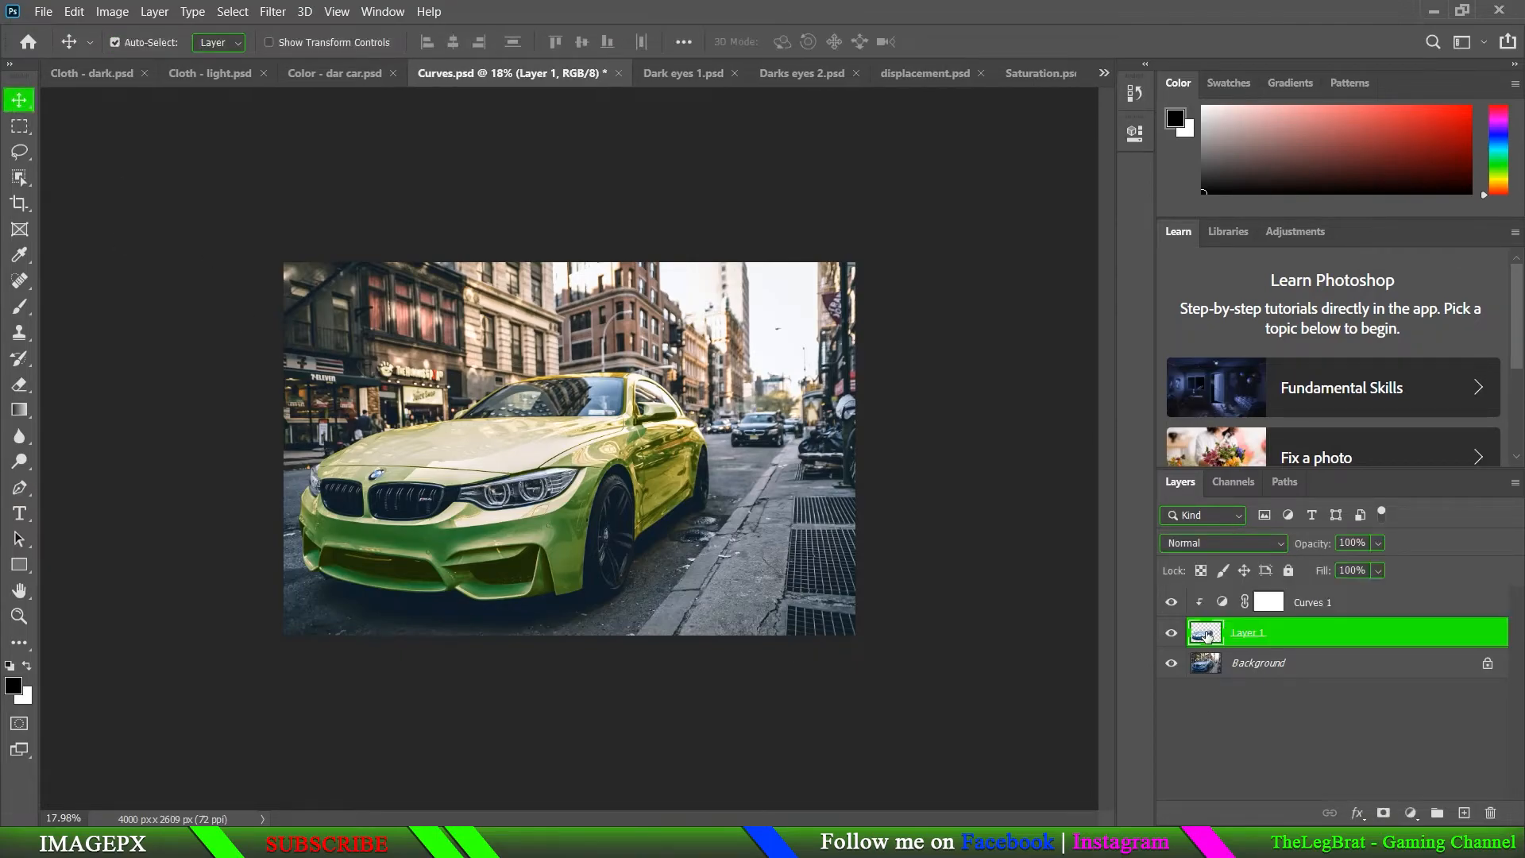
left_click(1171, 603)
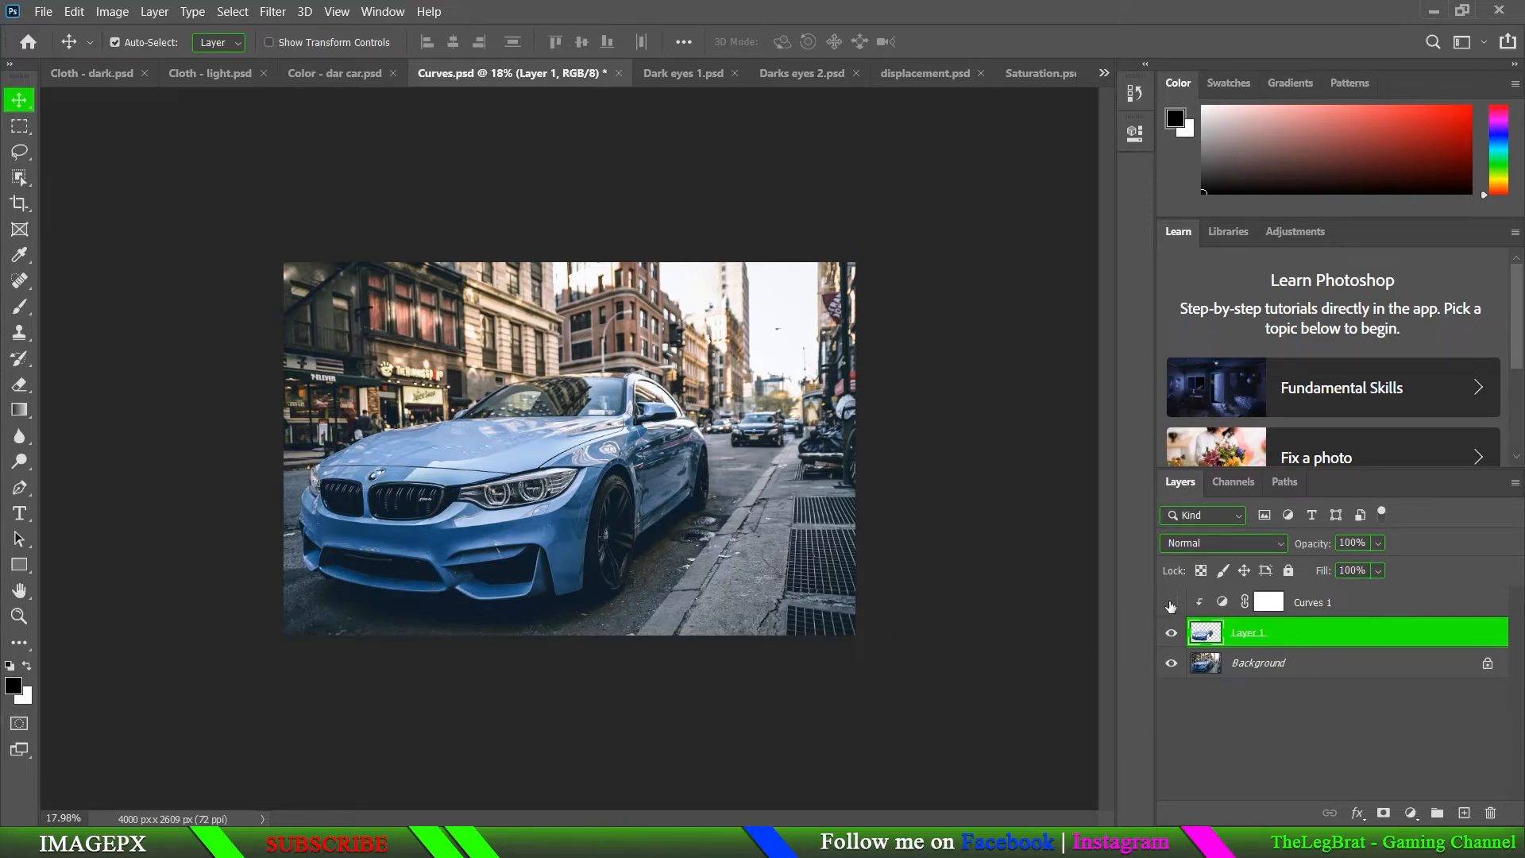
left_click(1412, 812)
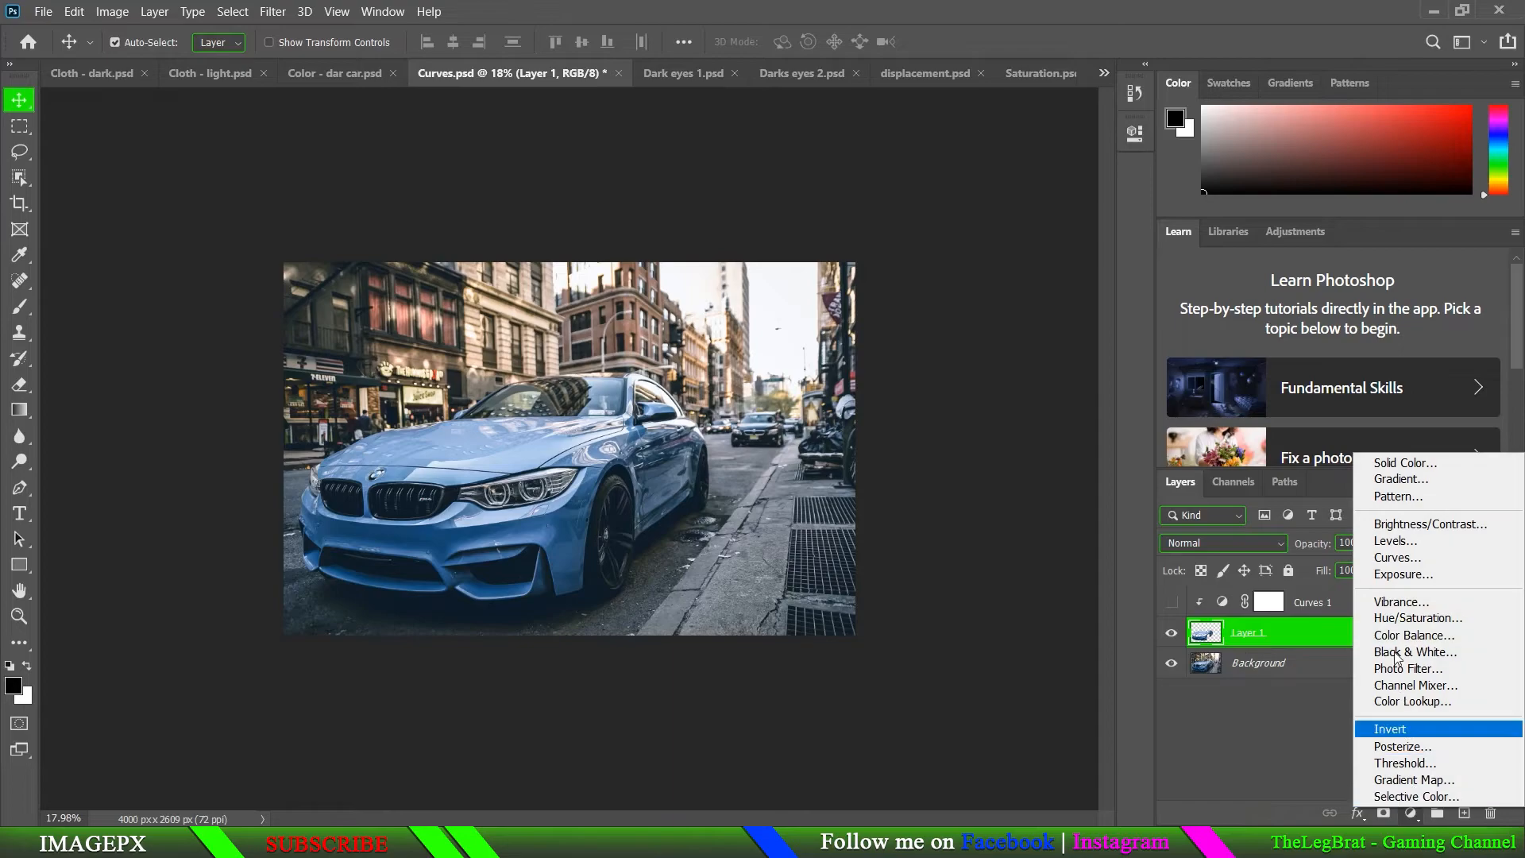
key("Escape")
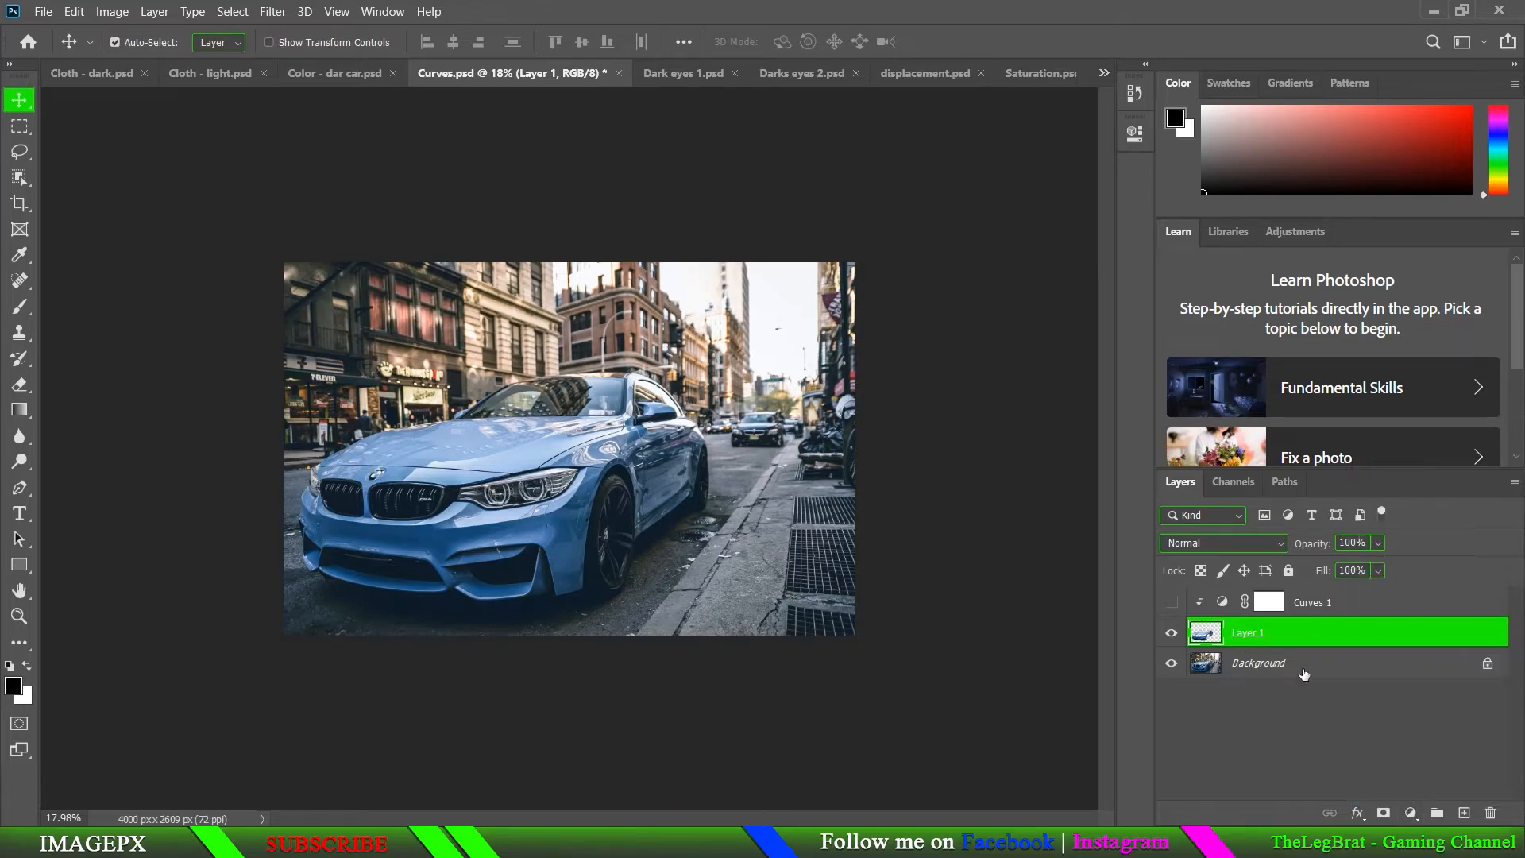
left_click(1173, 602)
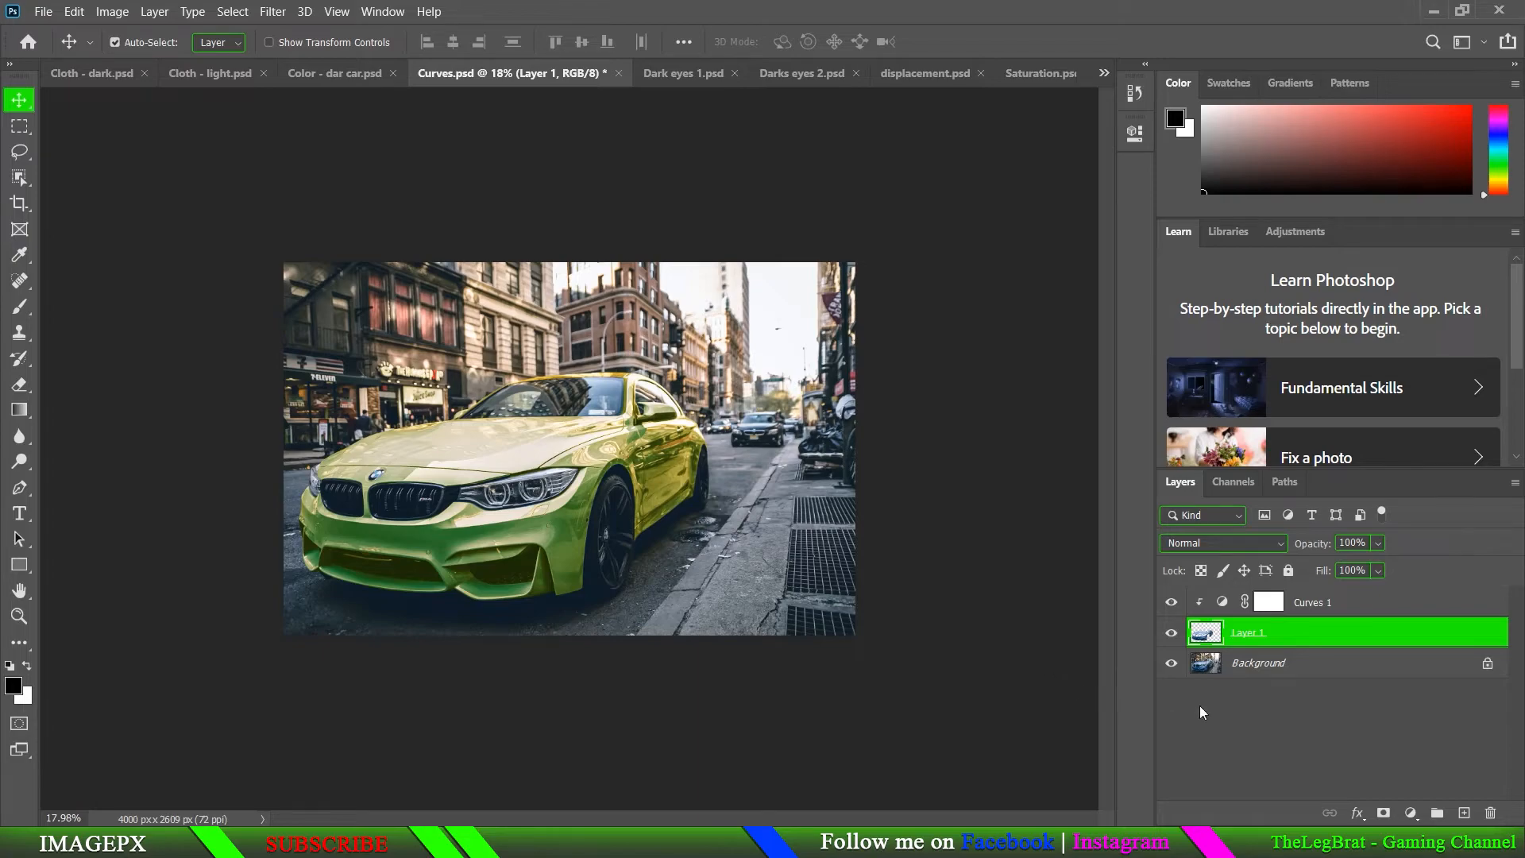
Step: Reopen the Curves 1 adjustment's settings and review its channel and preset choices, keeping the Custom preset
left_click(1224, 604)
double_click(1227, 602)
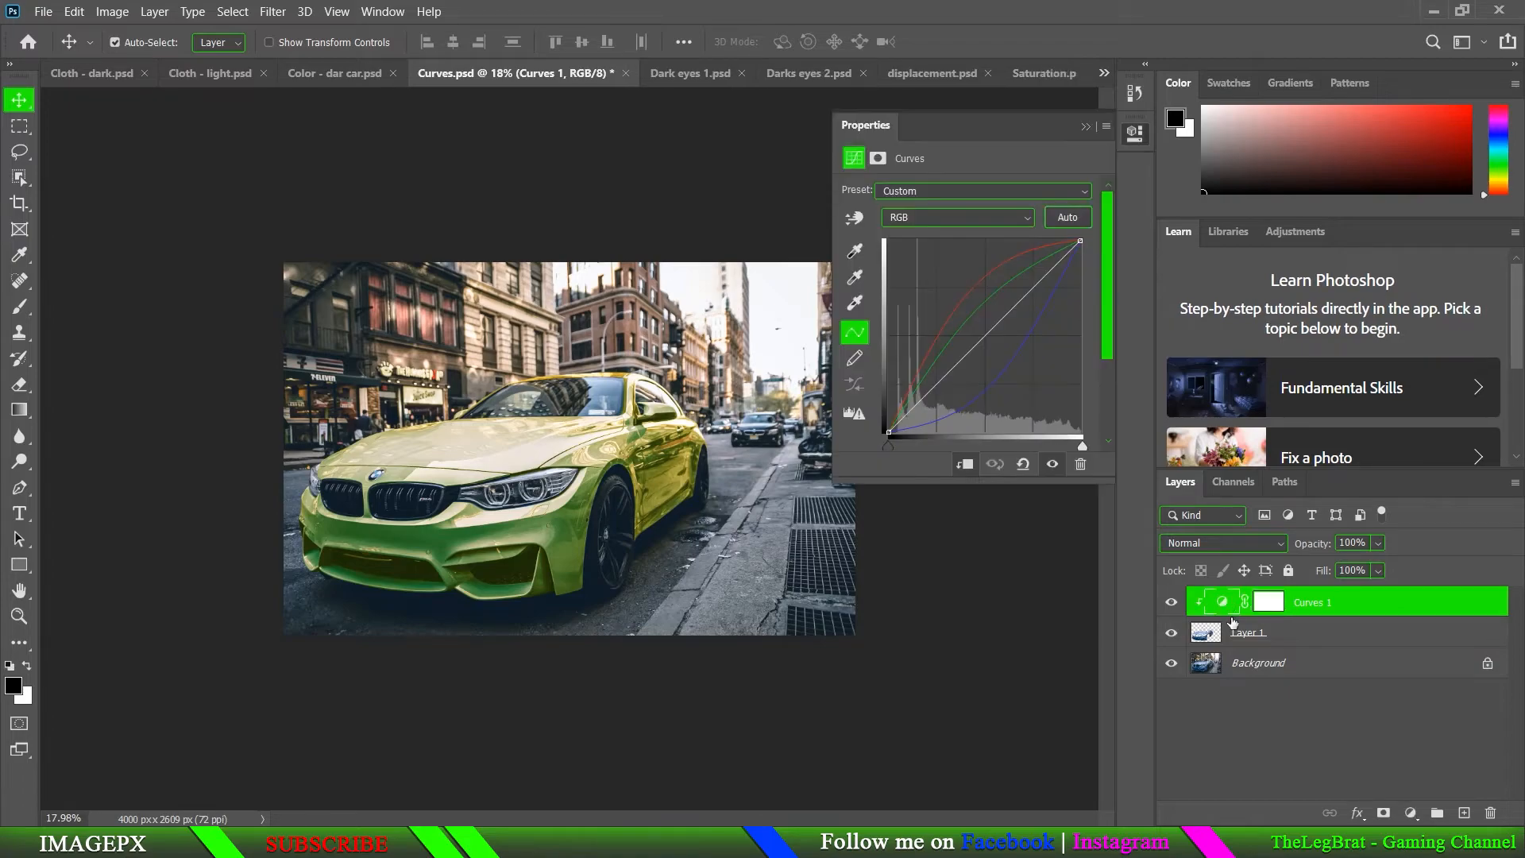
left_click(858, 225)
left_click(956, 220)
left_click(955, 197)
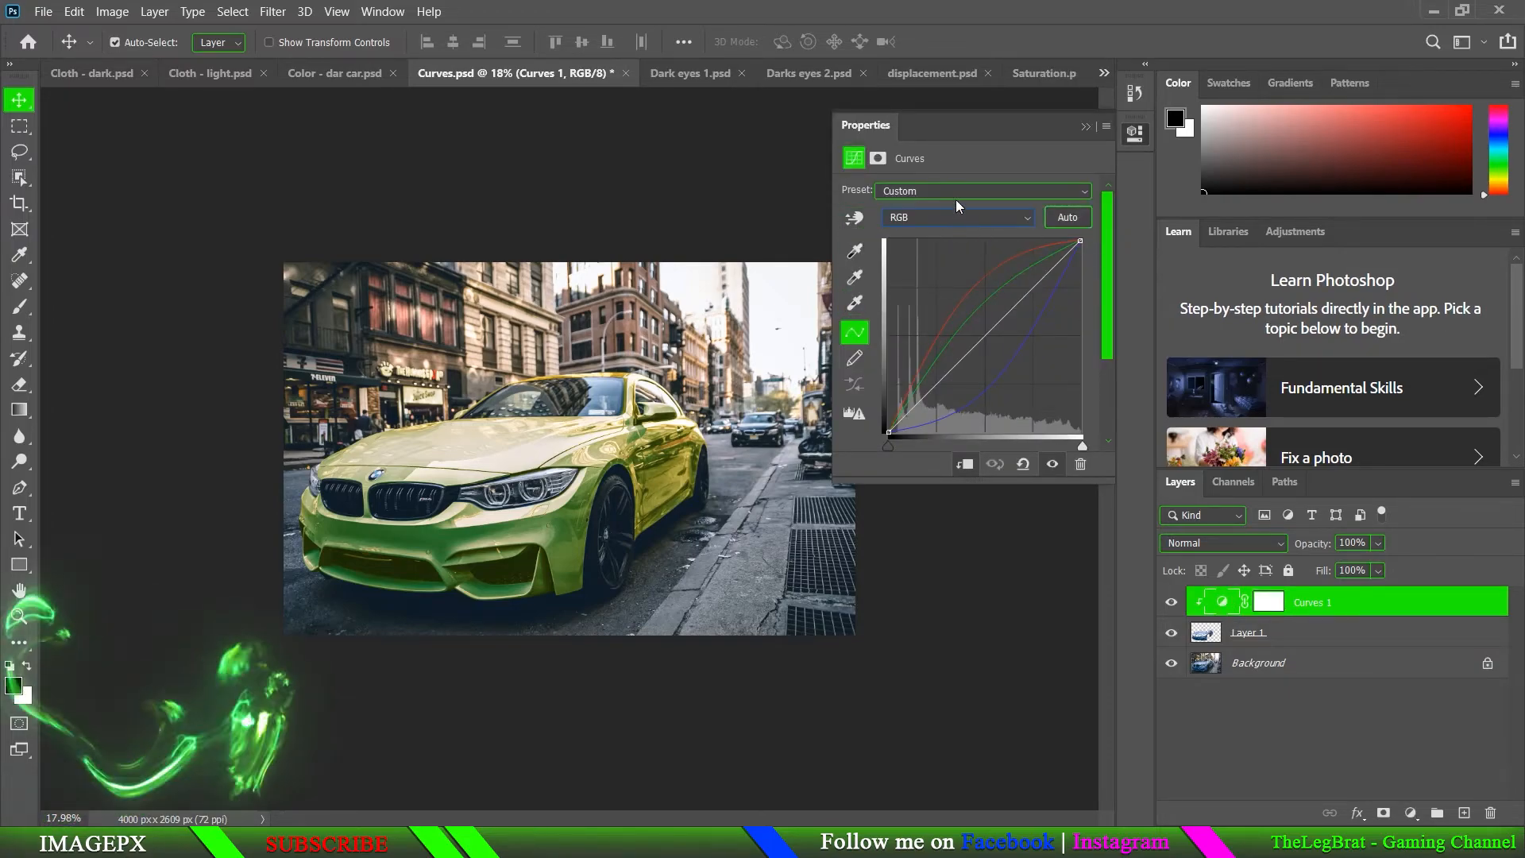
left_click(958, 194)
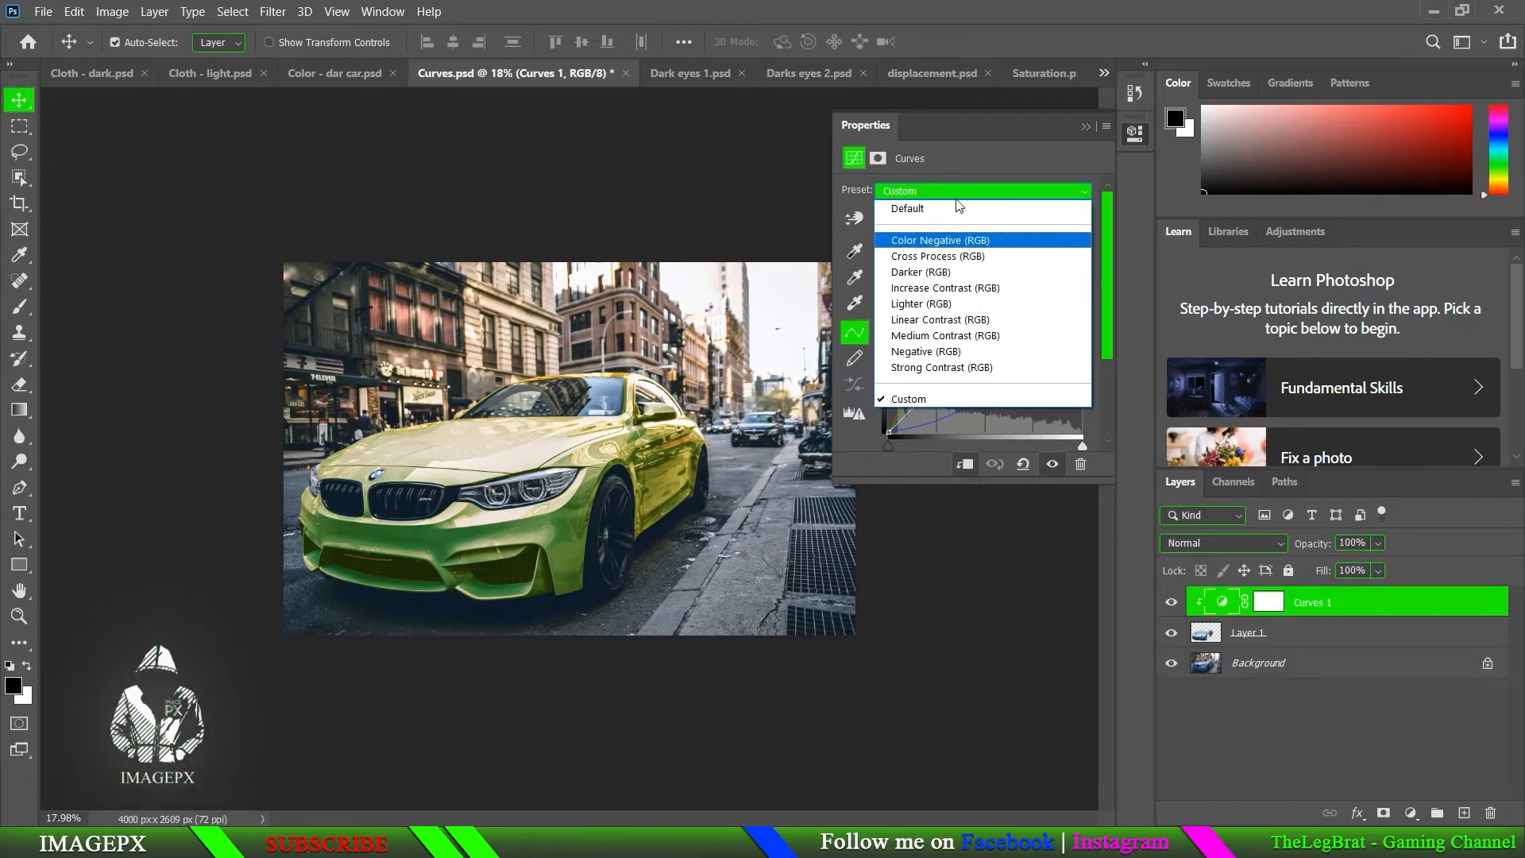
left_click(961, 194)
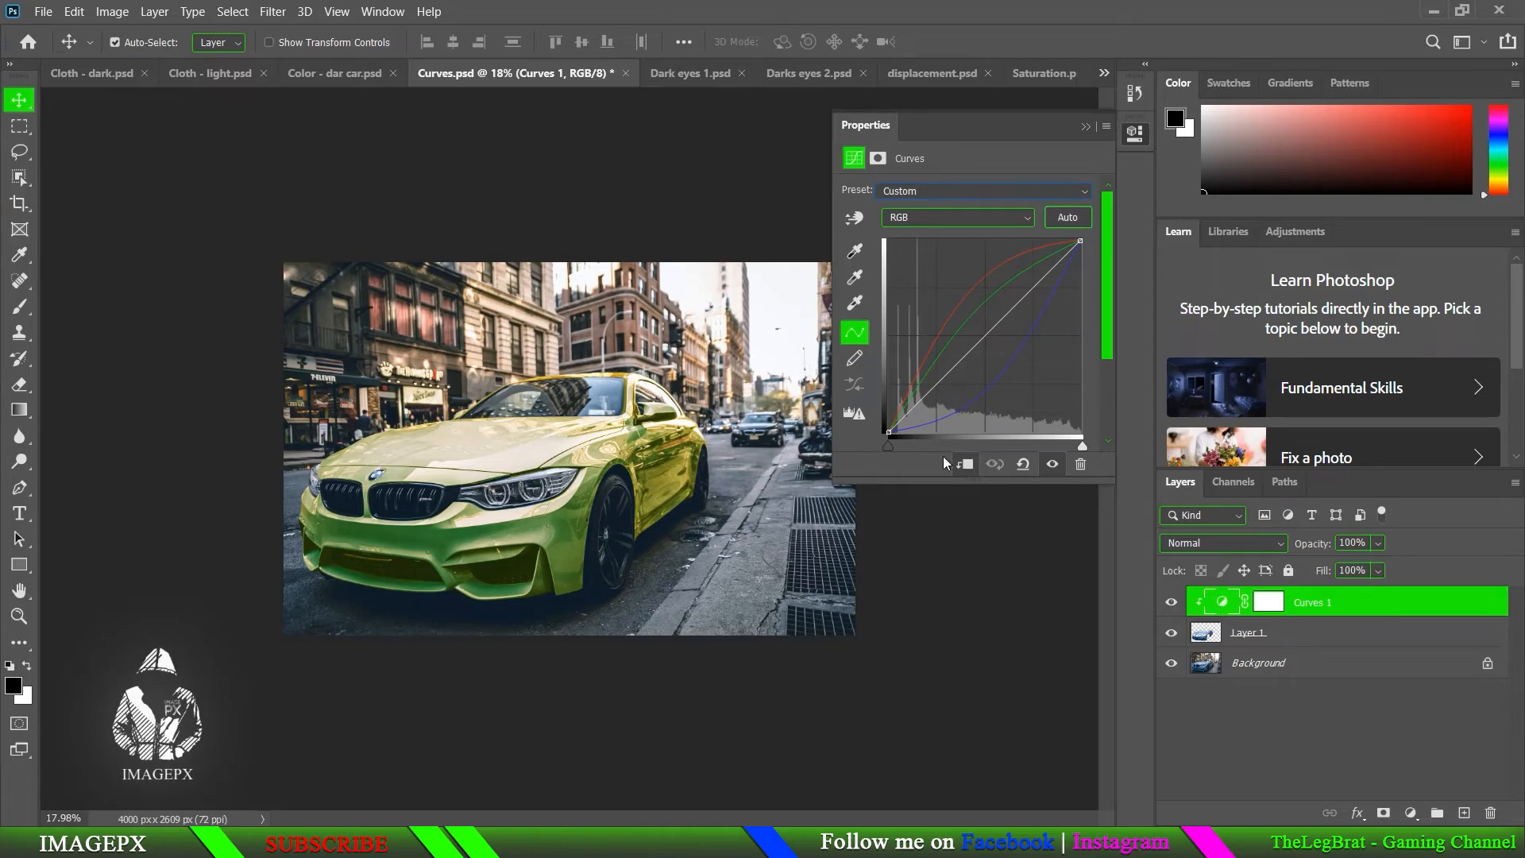
Step: Release the Curves 1 adjustment's clipping to Layer 1 and clip it again, closing its settings and deselecting all layers
left_click(967, 464)
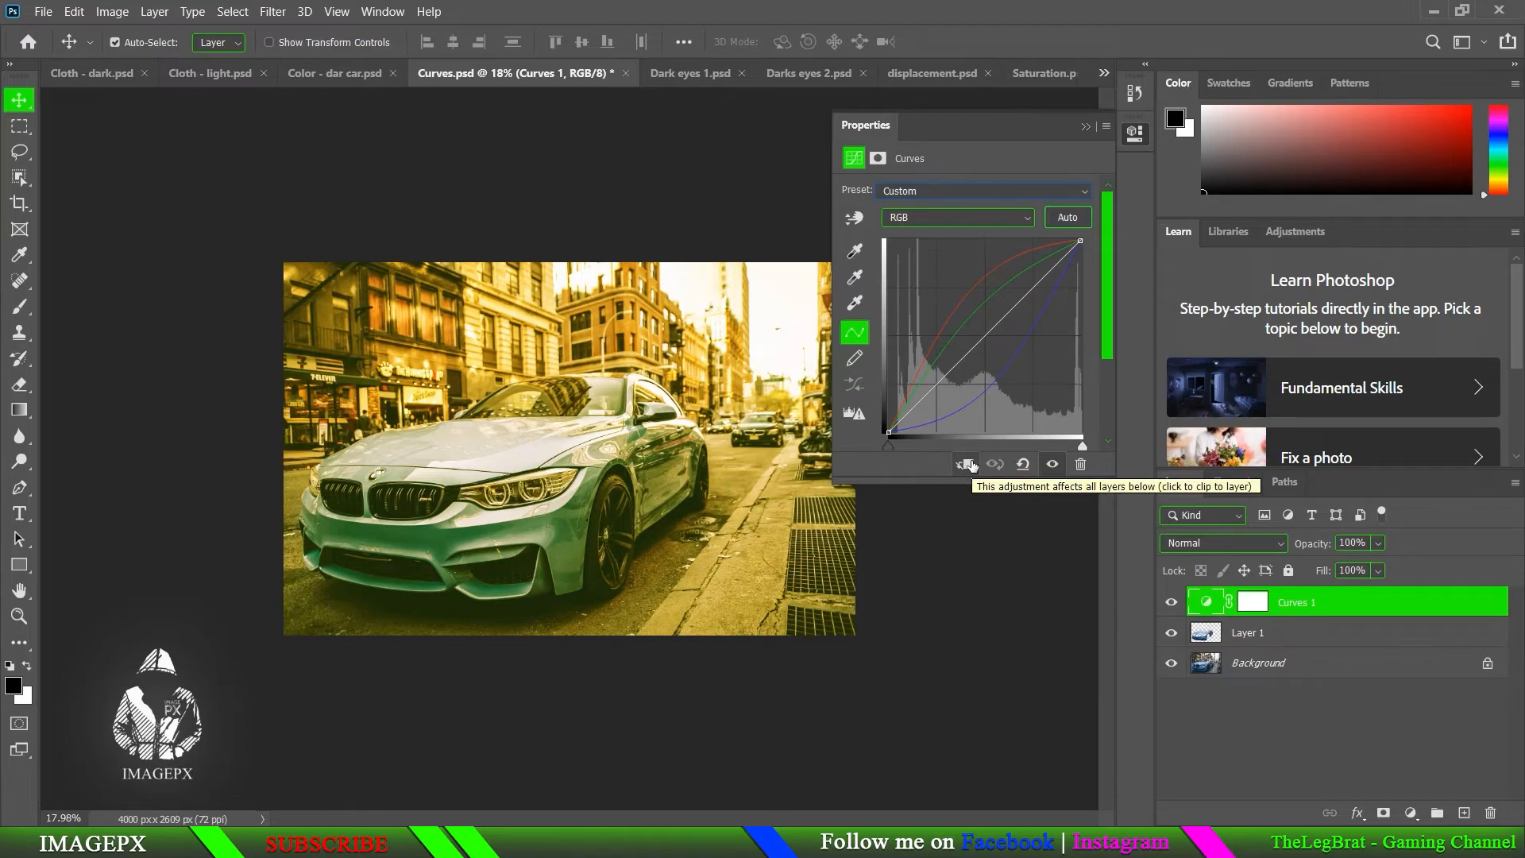
left_click(970, 464)
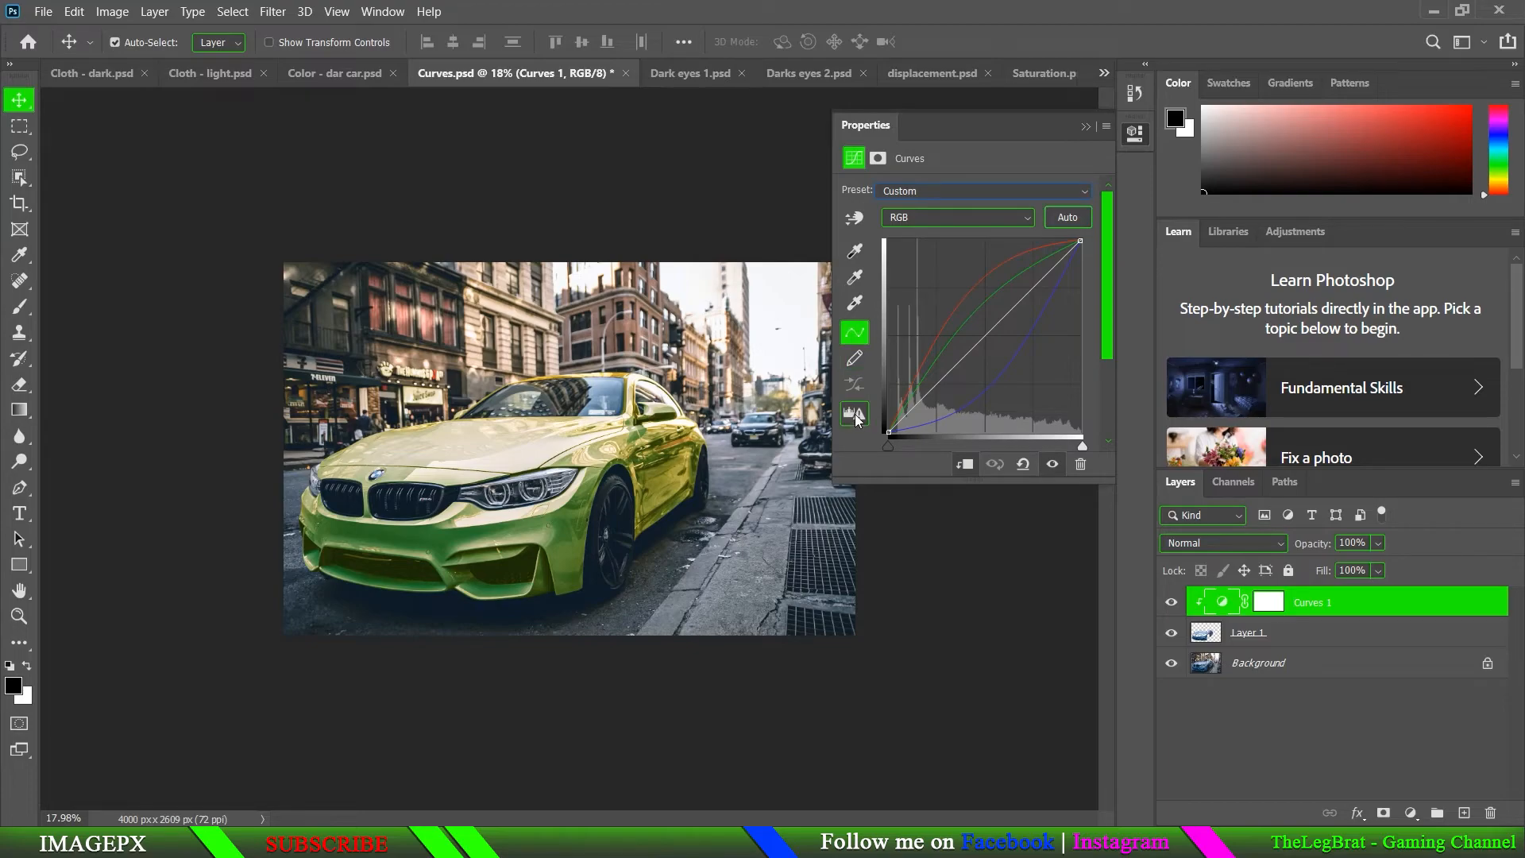
left_click(1083, 129)
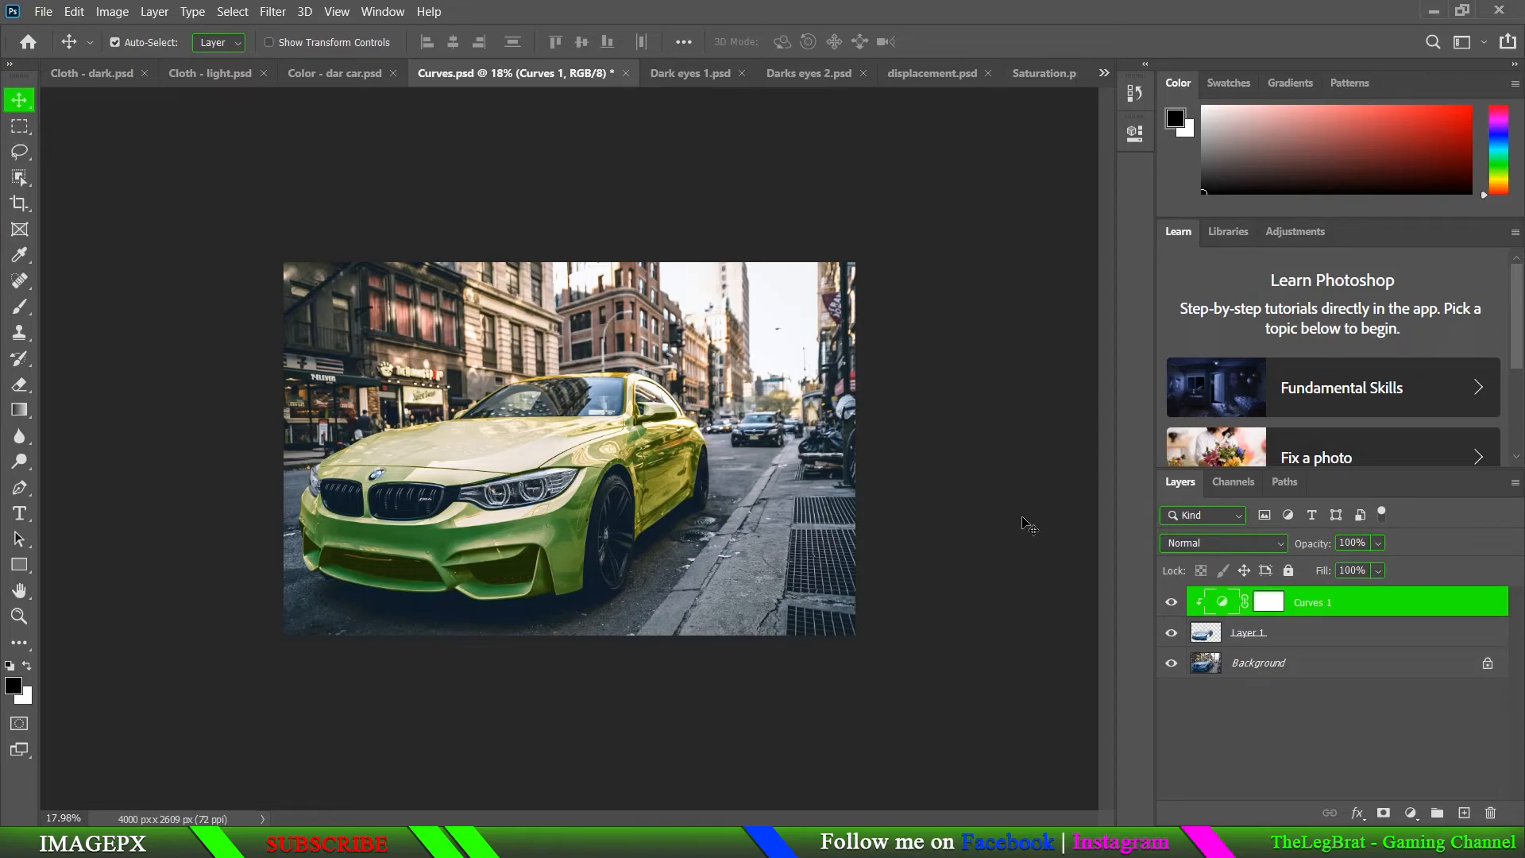
left_click(1279, 713)
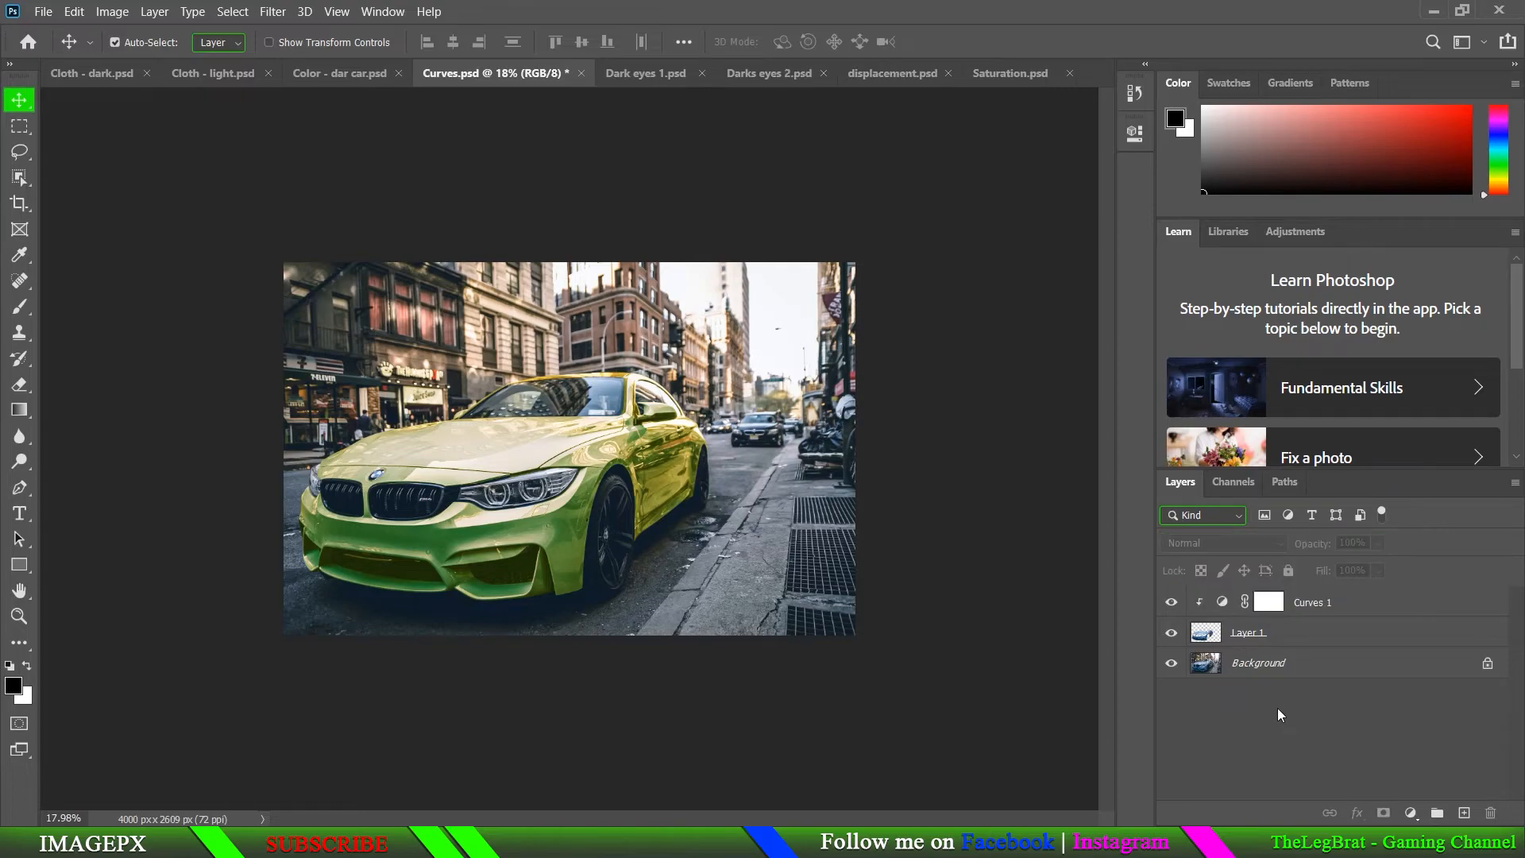